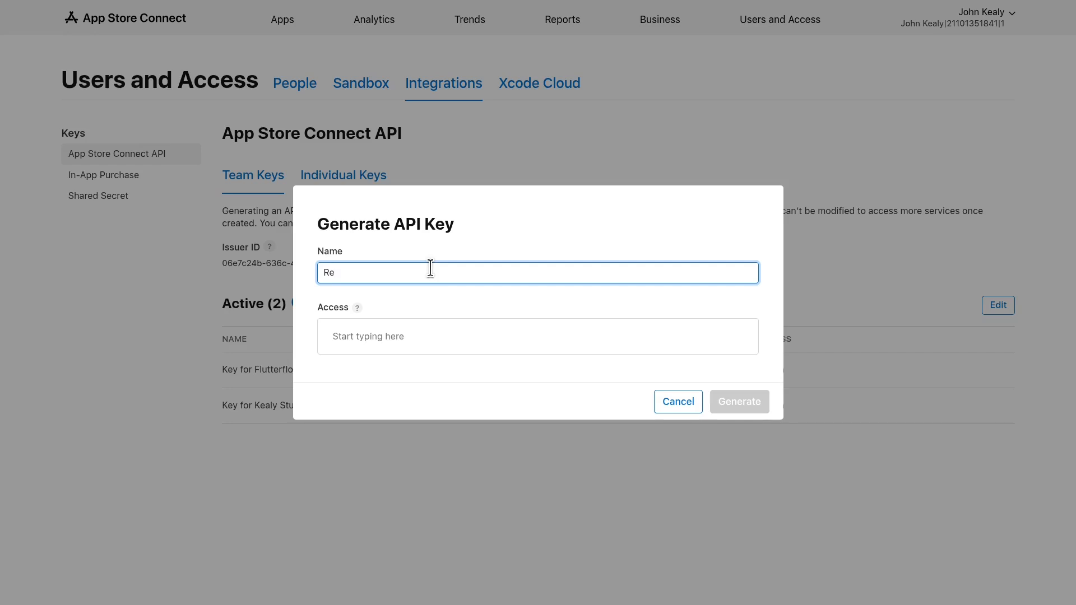
- Generate the RevenueCat Key API key with App Manager access
click(370, 342)
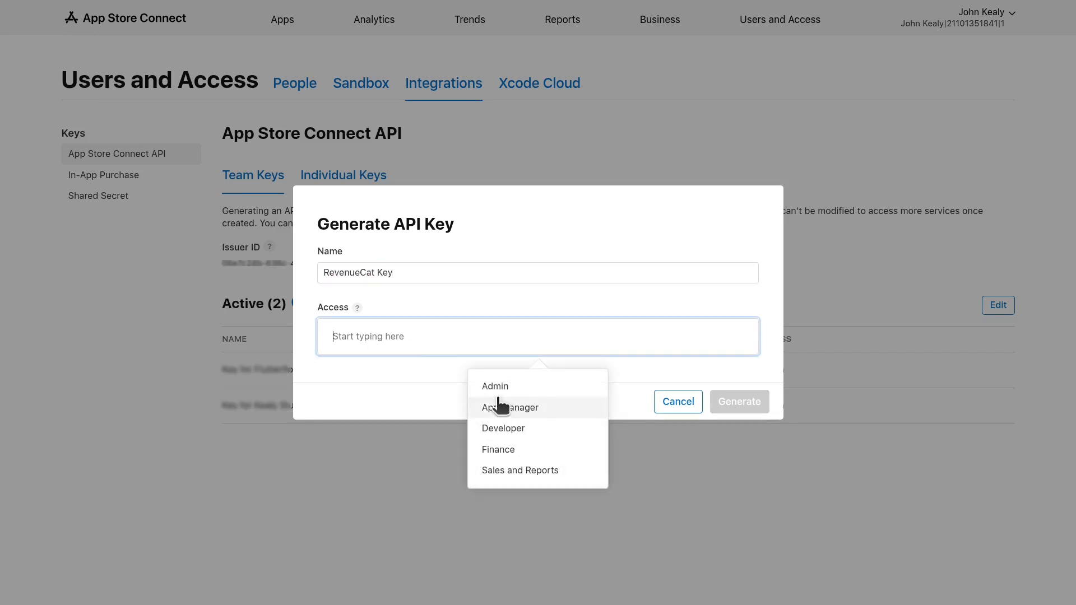
click(493, 408)
click(736, 402)
- Download the RevenueCat Key .p8 file and upload it to RevenueCat
click(913, 442)
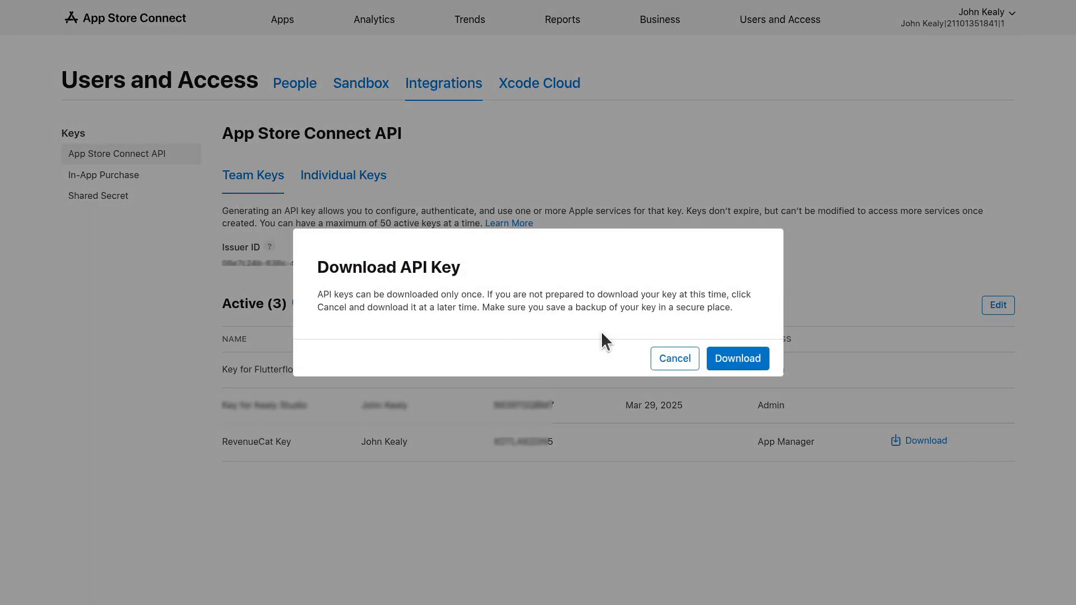
click(742, 365)
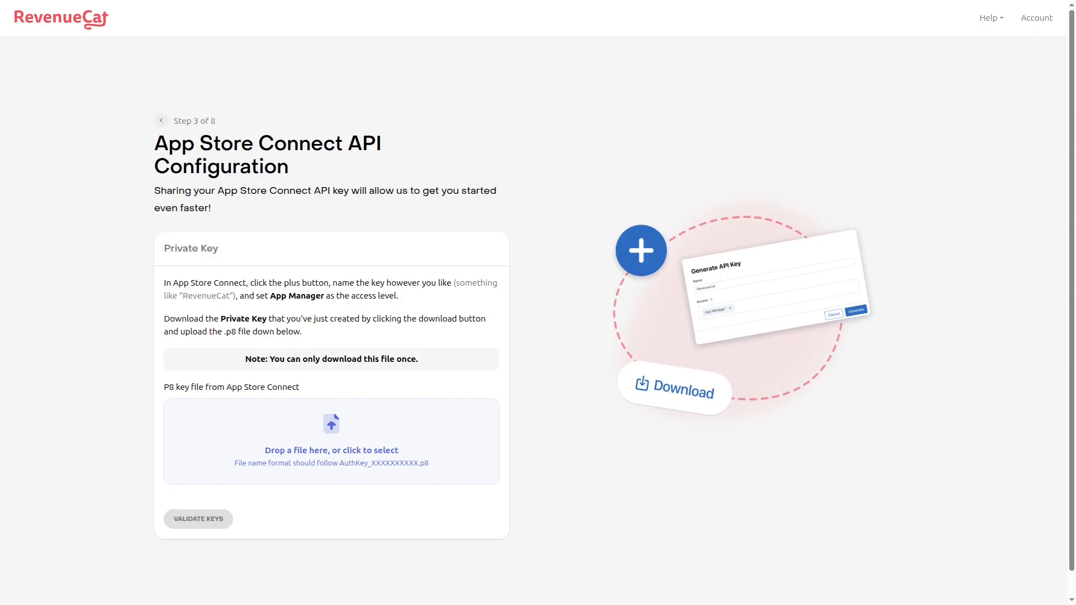
drag(258, 603, 301, 449)
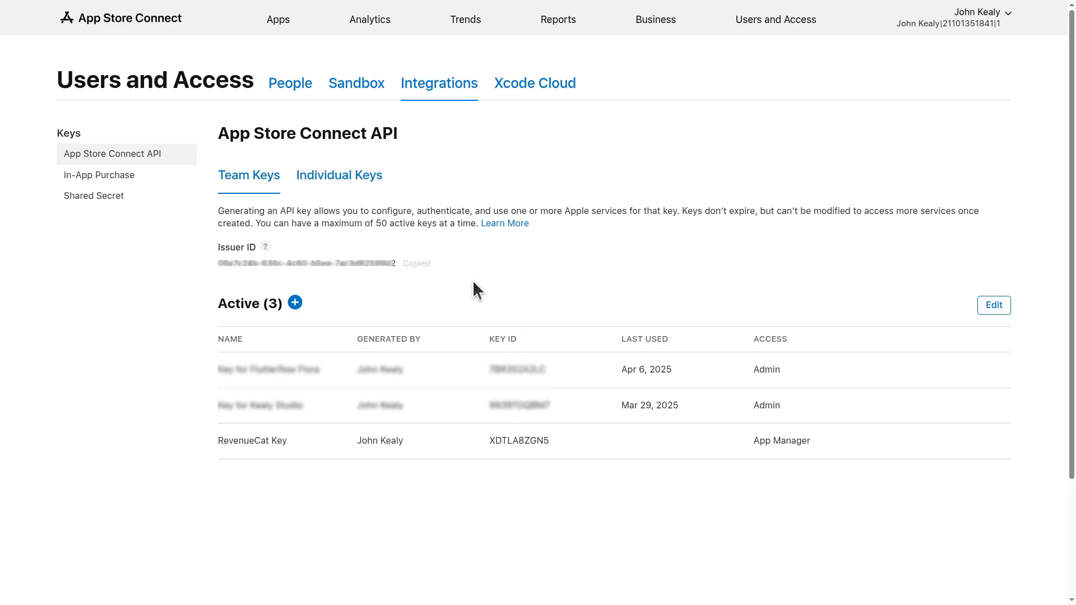
- Paste the Issuer ID into RevenueCat and validate the App Store Connect API keys
click(260, 544)
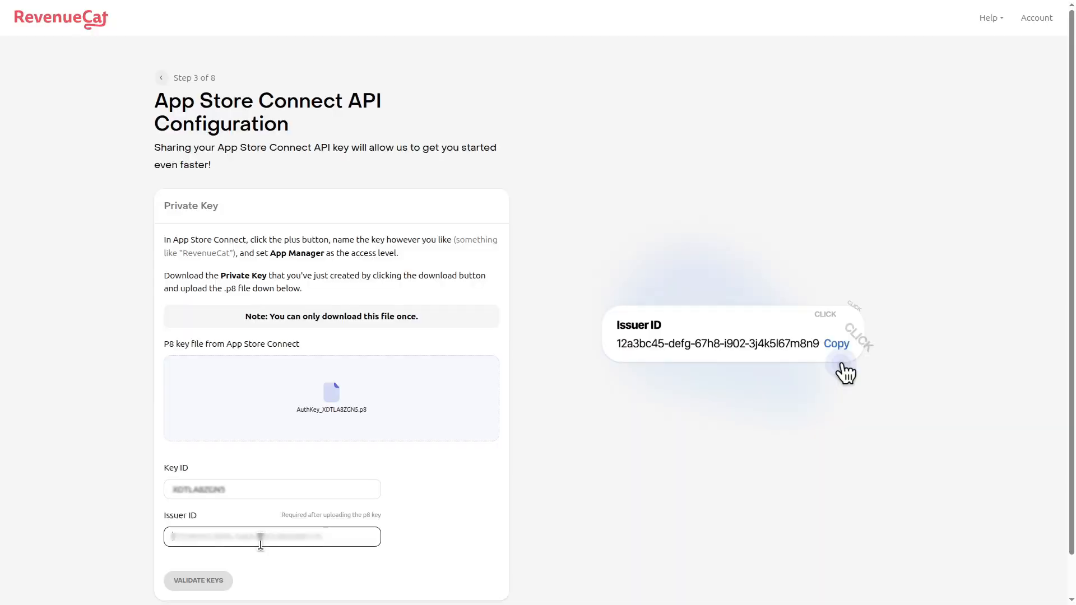
key(ctrl+v)
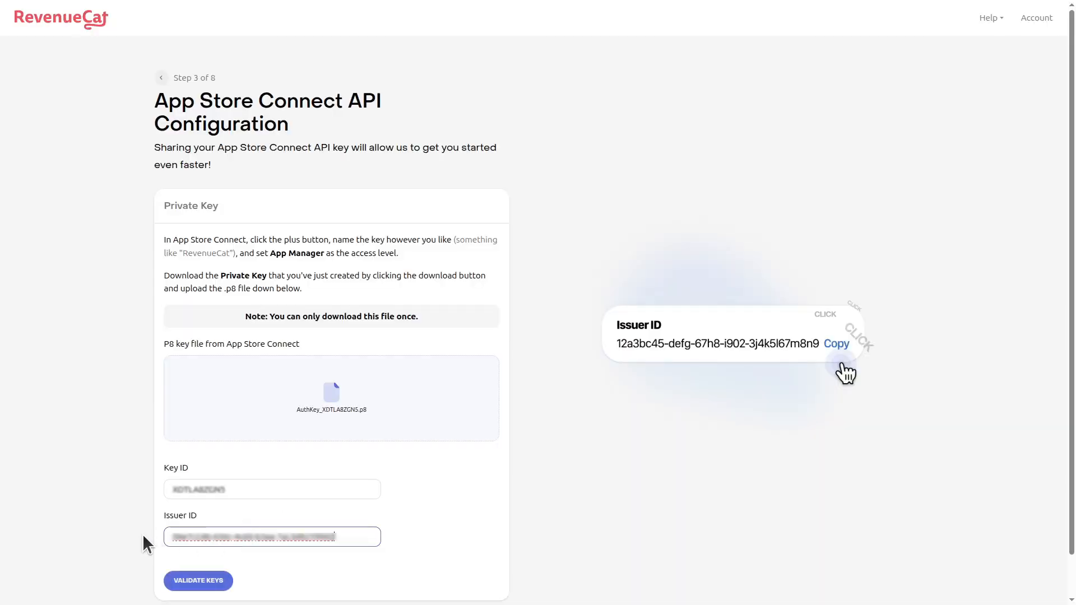
click(198, 580)
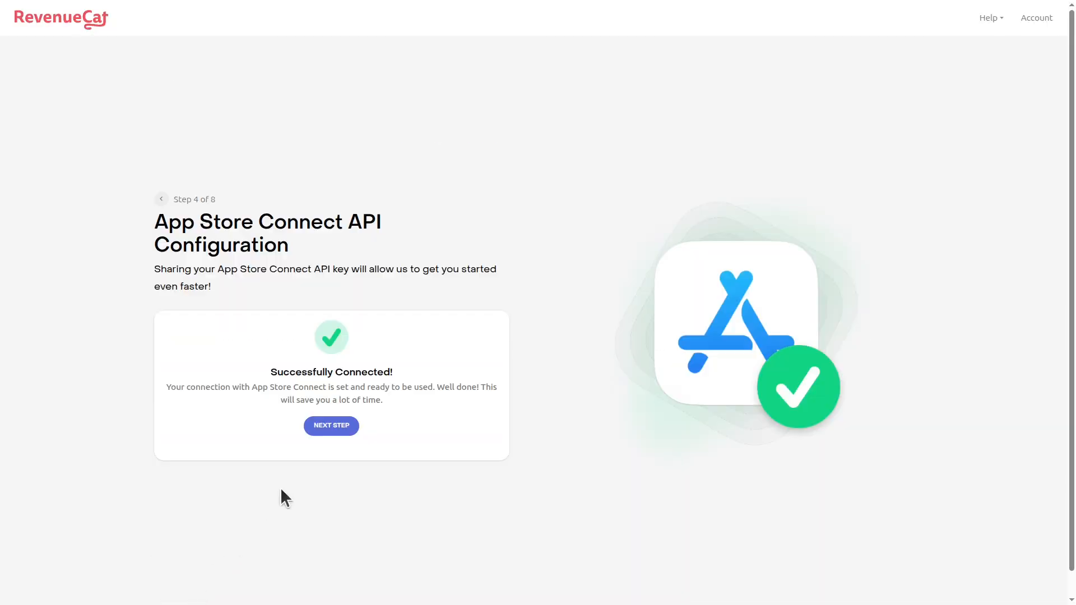
- Set up the RevenueCat project using the existing Palmas App Store app
click(331, 425)
click(273, 372)
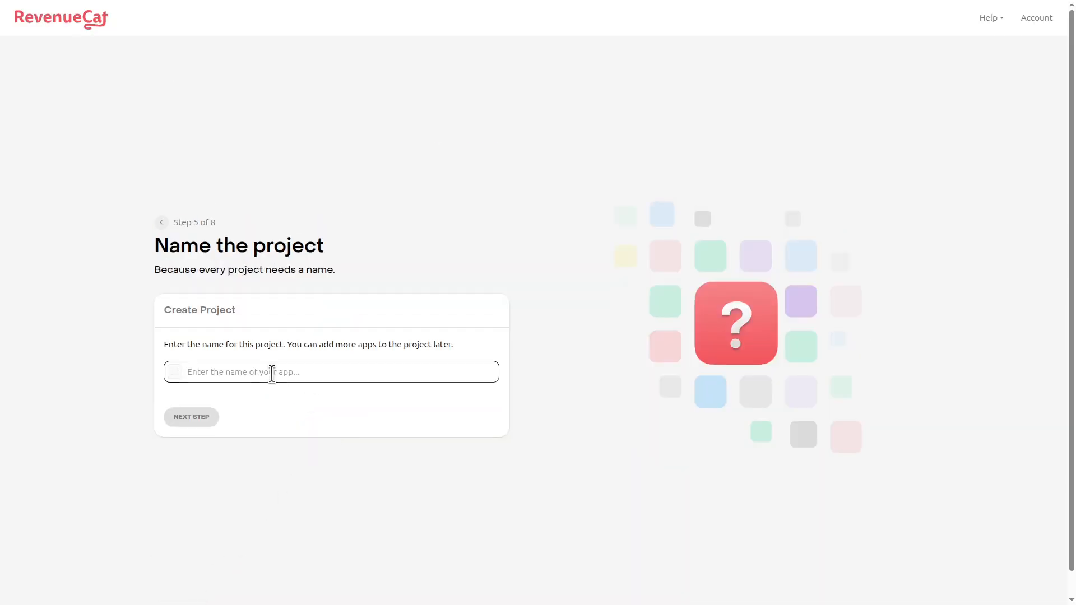
text(Palma)
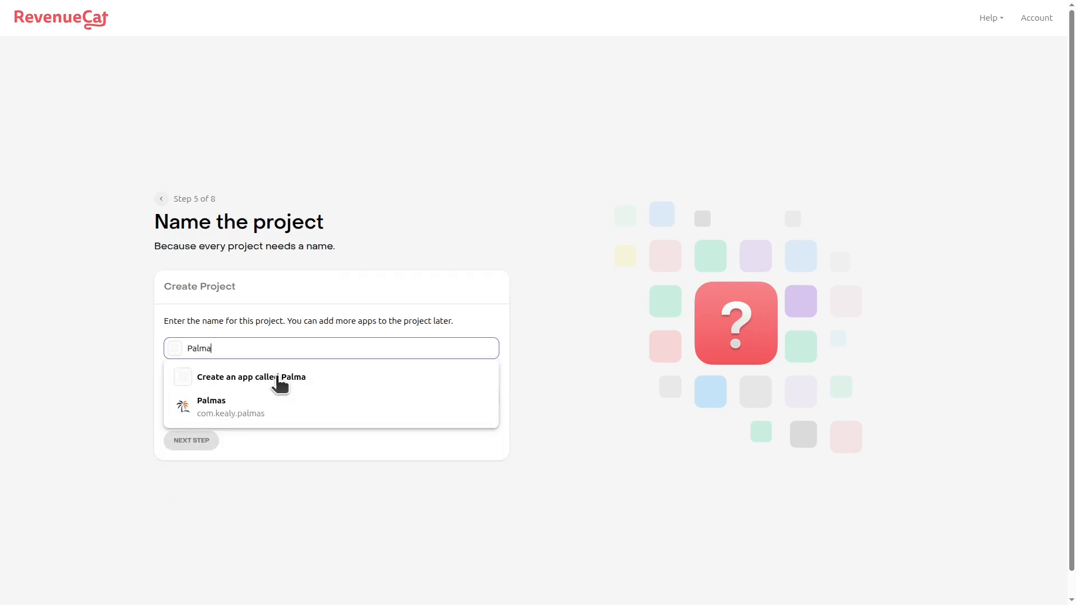
click(279, 379)
click(245, 346)
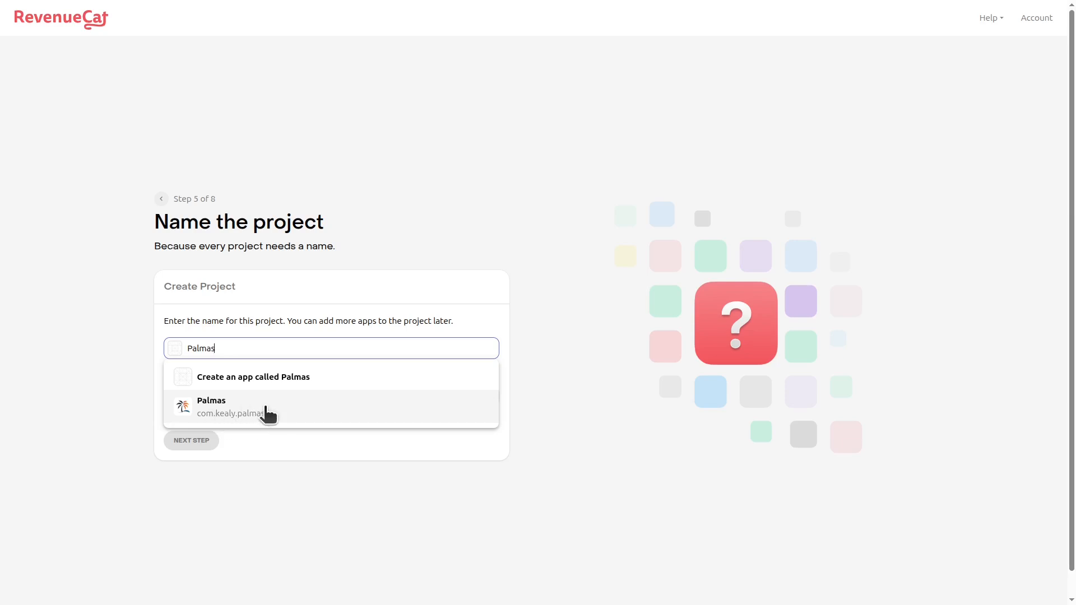
click(265, 412)
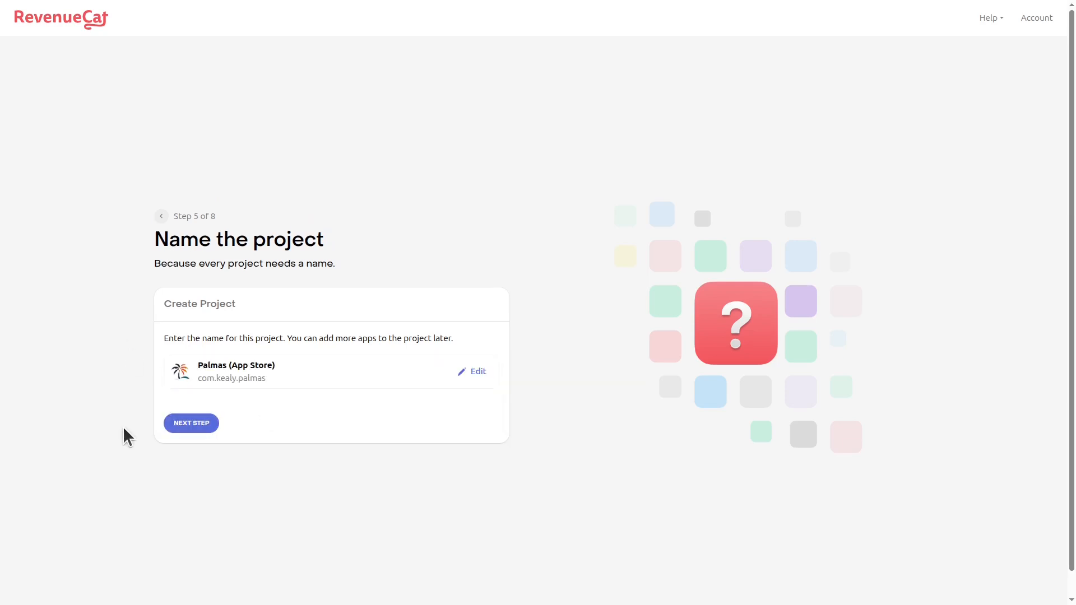
click(195, 423)
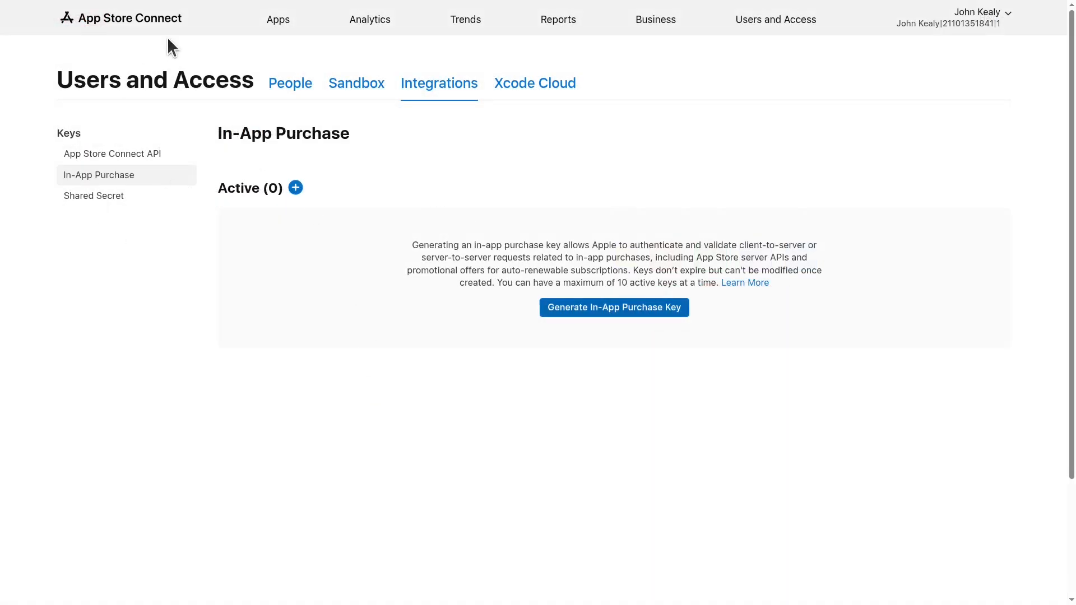
- Generate an in-app purchase key named RevenueCat IAP Key
click(613, 310)
click(533, 342)
click(421, 309)
click(357, 339)
click(334, 300)
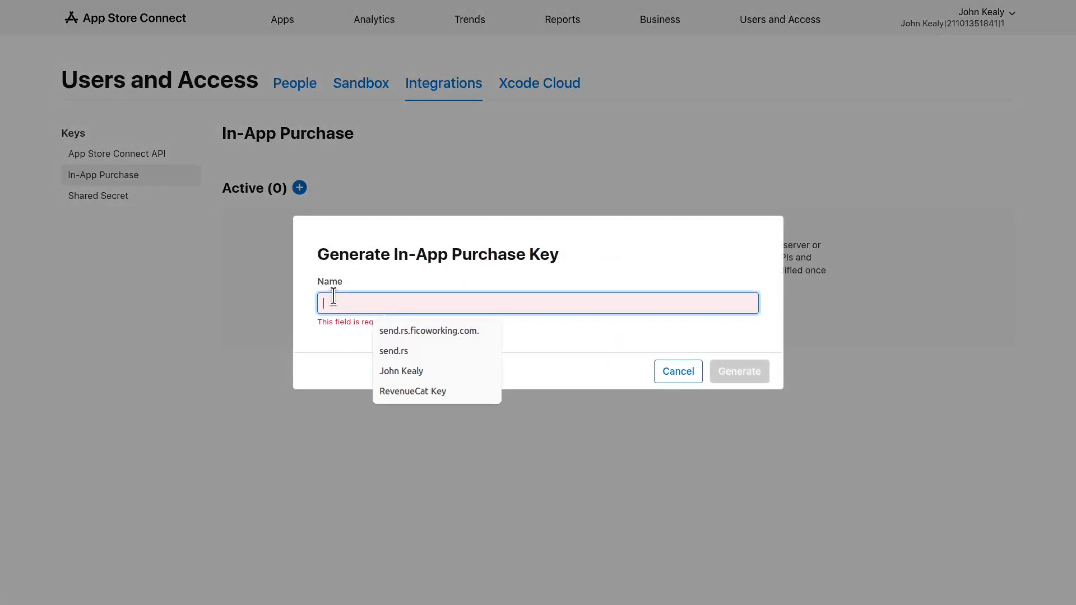
text(RevenueCat IAP Key)
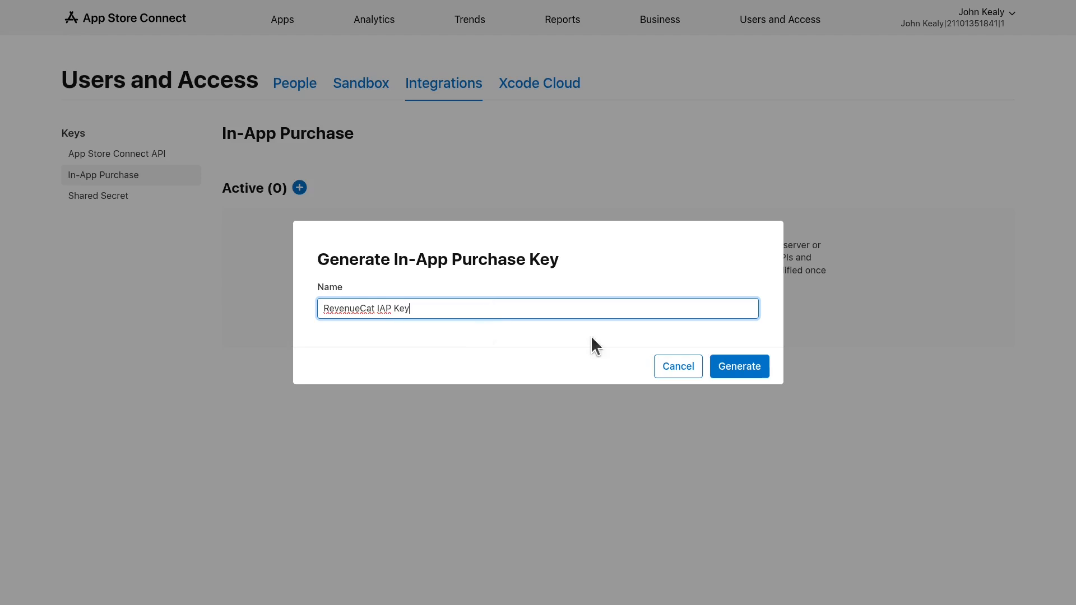
click(728, 367)
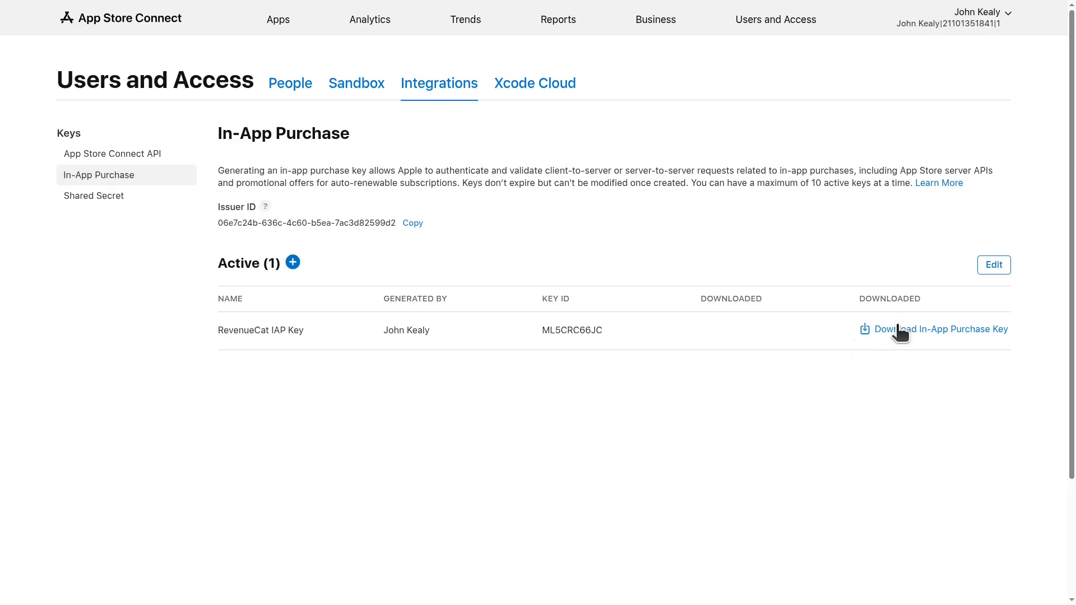
- Download the RevenueCat IAP Key .p8 file and upload it to RevenueCat
click(900, 331)
click(754, 364)
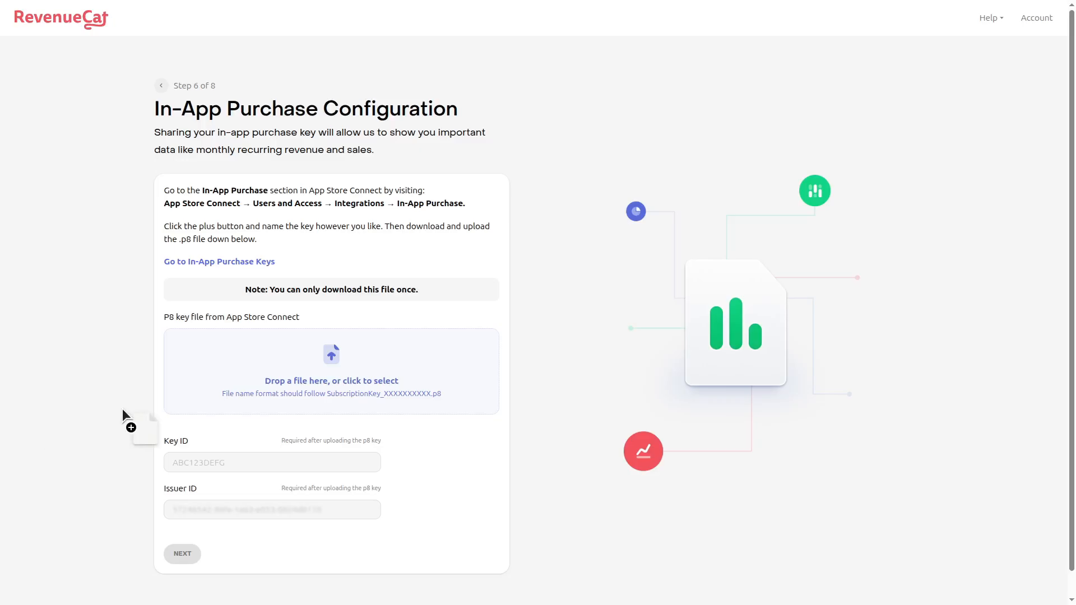
drag(123, 409, 329, 365)
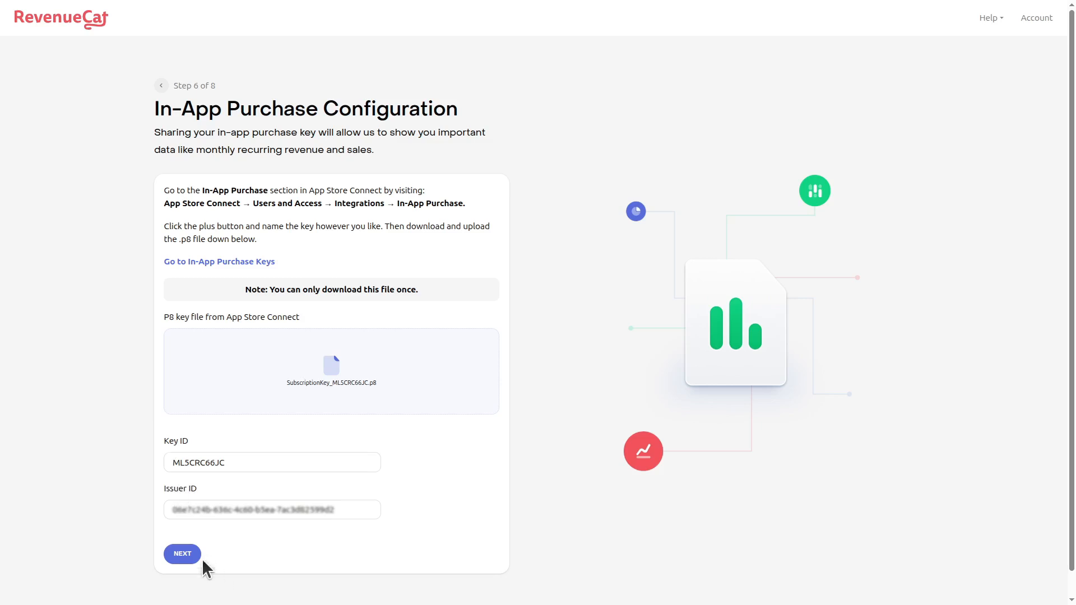
- Finish the In-App Purchase Configuration and Define your products steps, then go to the RevenueCat dashboard
click(179, 554)
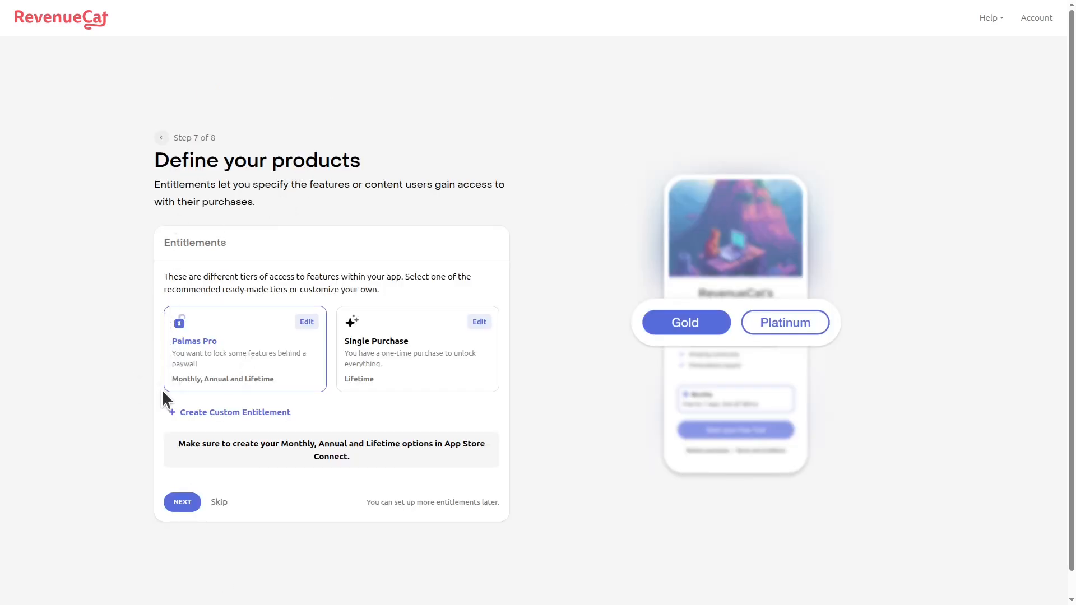
click(182, 501)
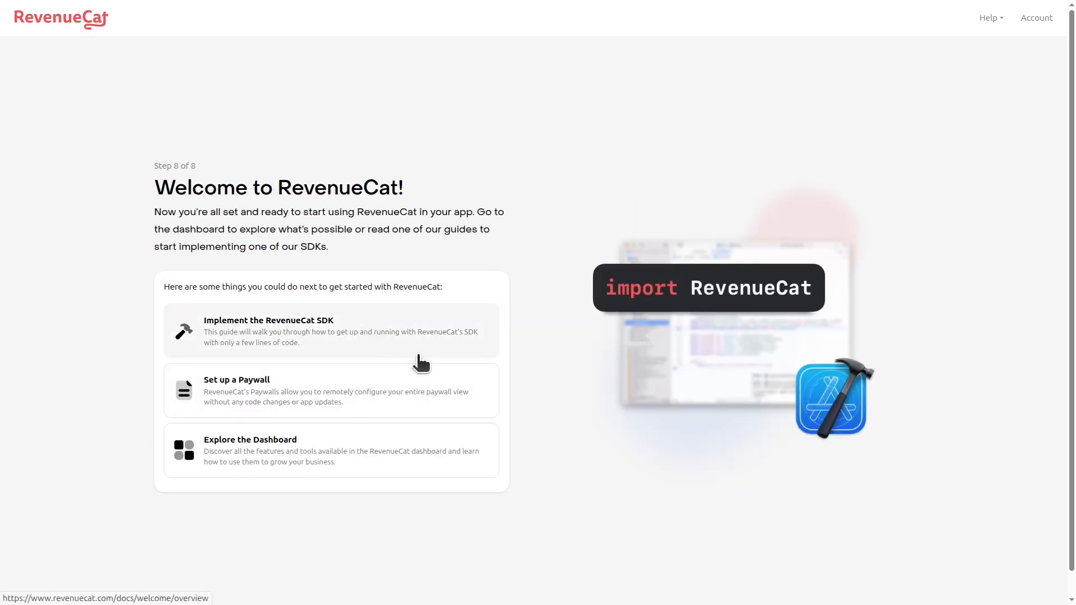
click(301, 463)
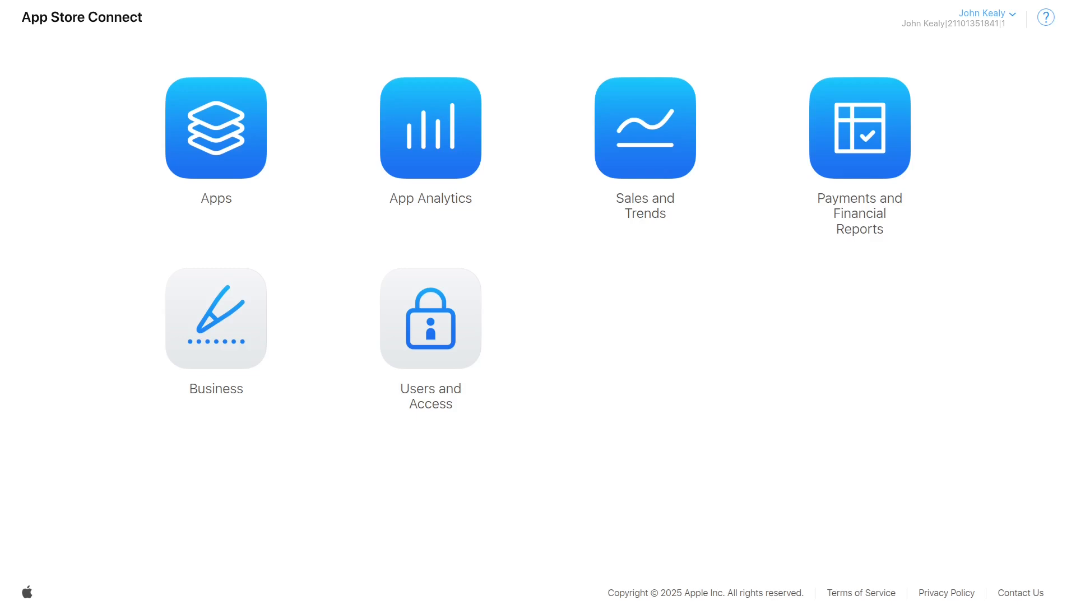
- Navigate to the Palmas app's In-App Purchases and Subscriptions page
click(201, 317)
scroll(367, 347, down, 5)
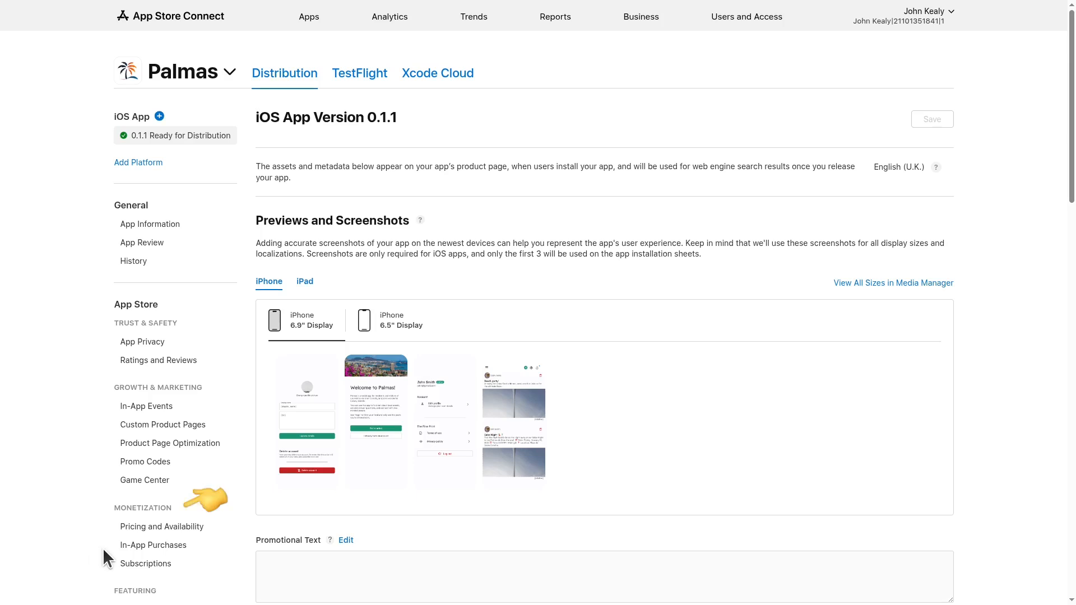
click(130, 546)
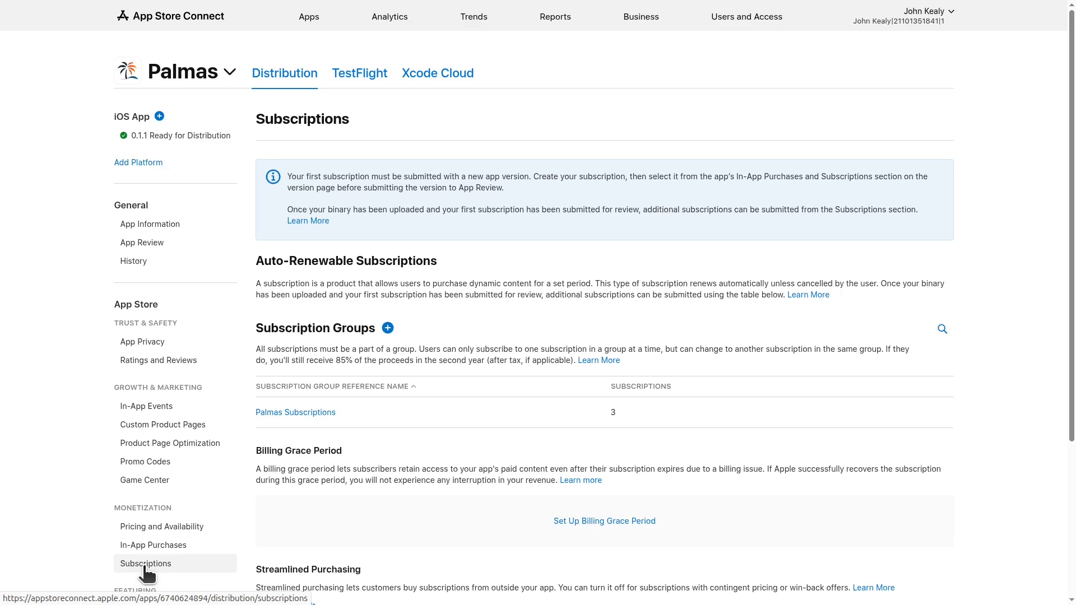
- Open the Palmas Subscriptions group and select the Platinum monthly product ID
drag(272, 330, 323, 334)
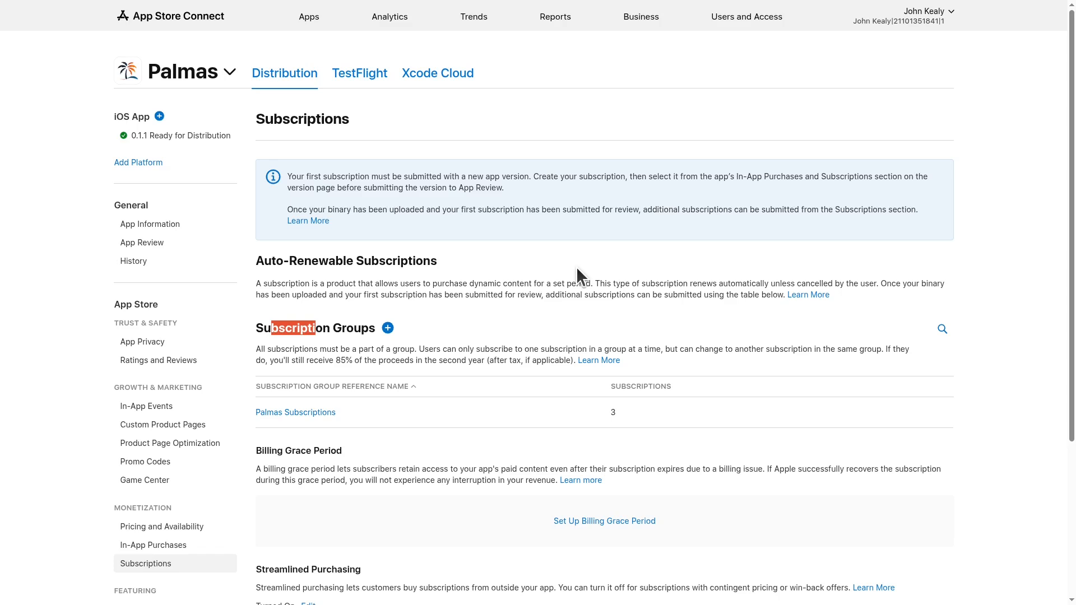
click(315, 412)
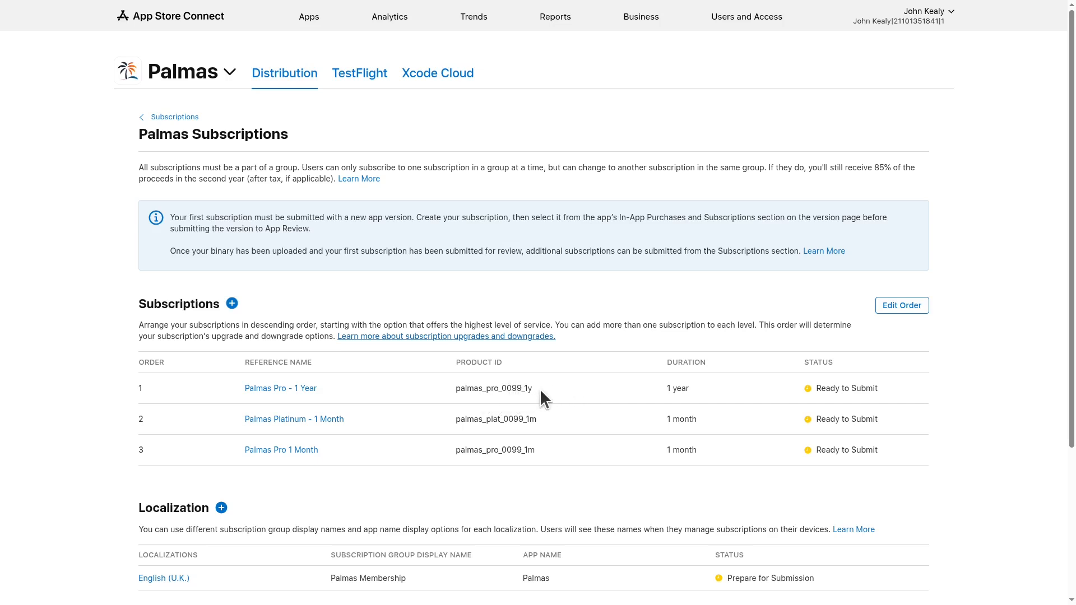
double_click(526, 418)
key(ctrl+c)
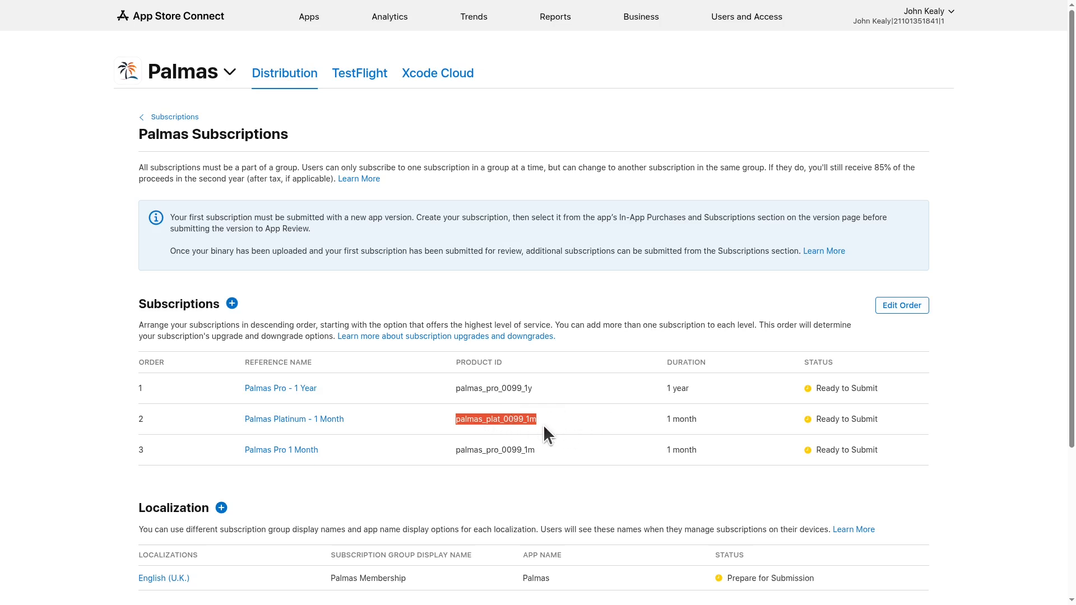
- Start a new subscription with product ID palmas_plat_0099_1y
click(234, 304)
click(503, 344)
key(ctrl+v)
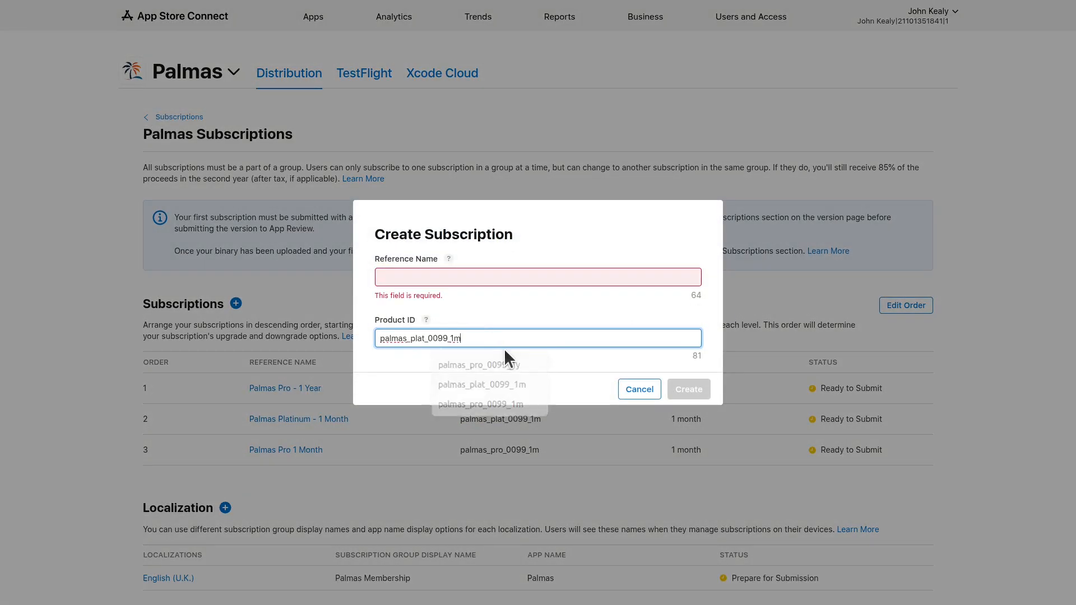
key(BackSpace)
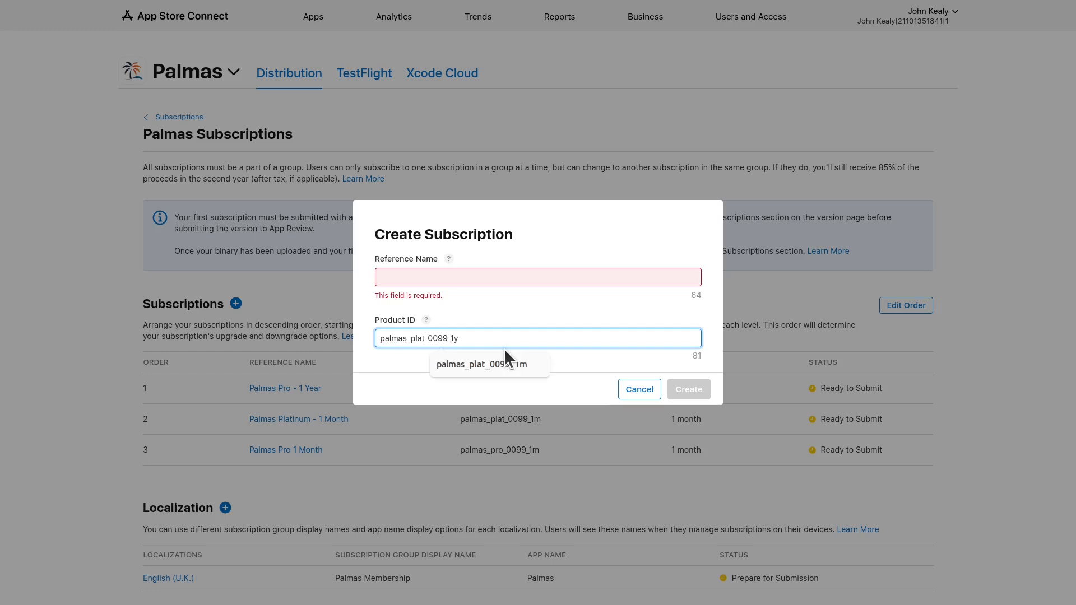
text(y)
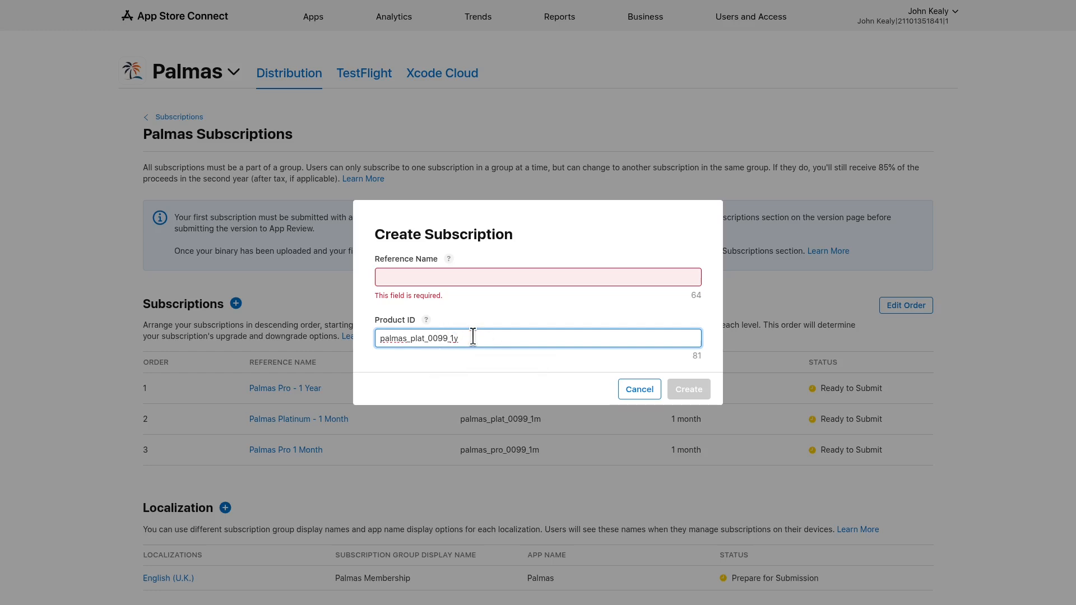
- Fill the reference name with Palmas Platinum - 1 Month and select the word Month
click(458, 278)
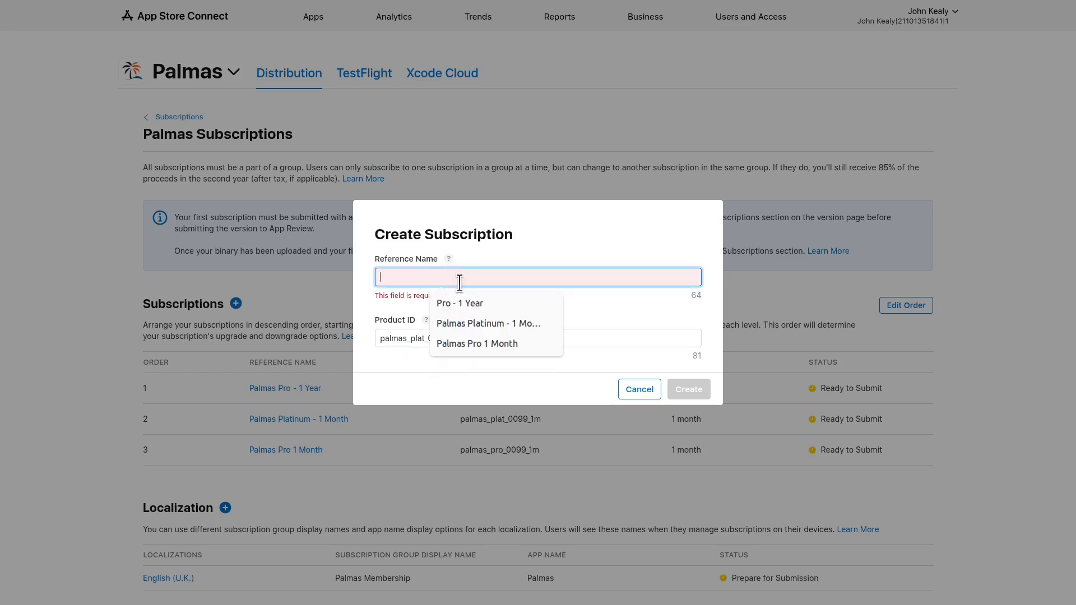
click(468, 323)
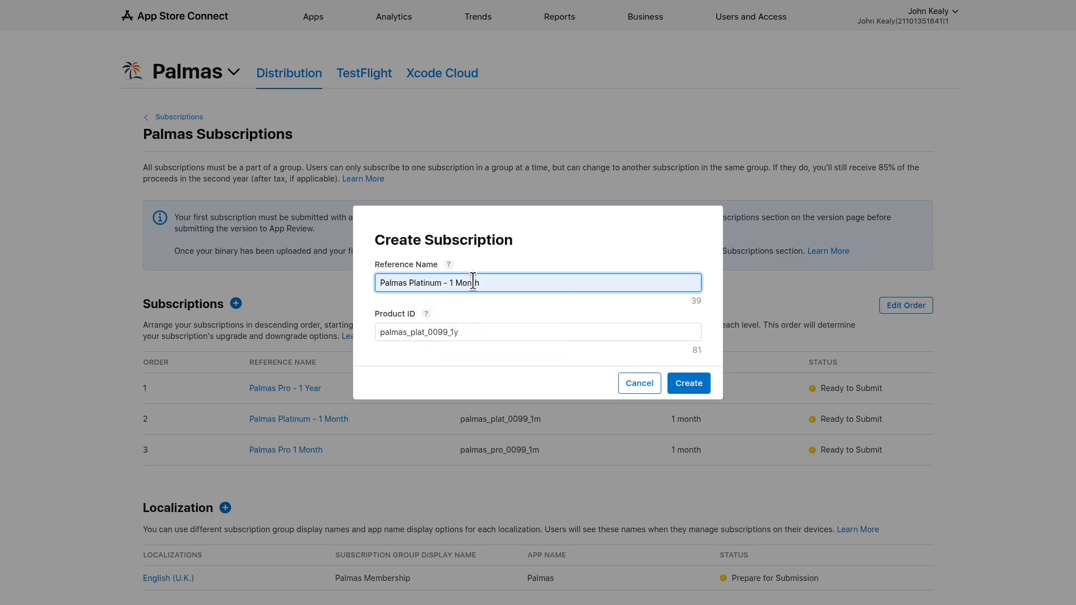
double_click(473, 280)
- Create the Palmas Platinum - 1 Year subscription with a 1-year duration
text(Year)
click(681, 384)
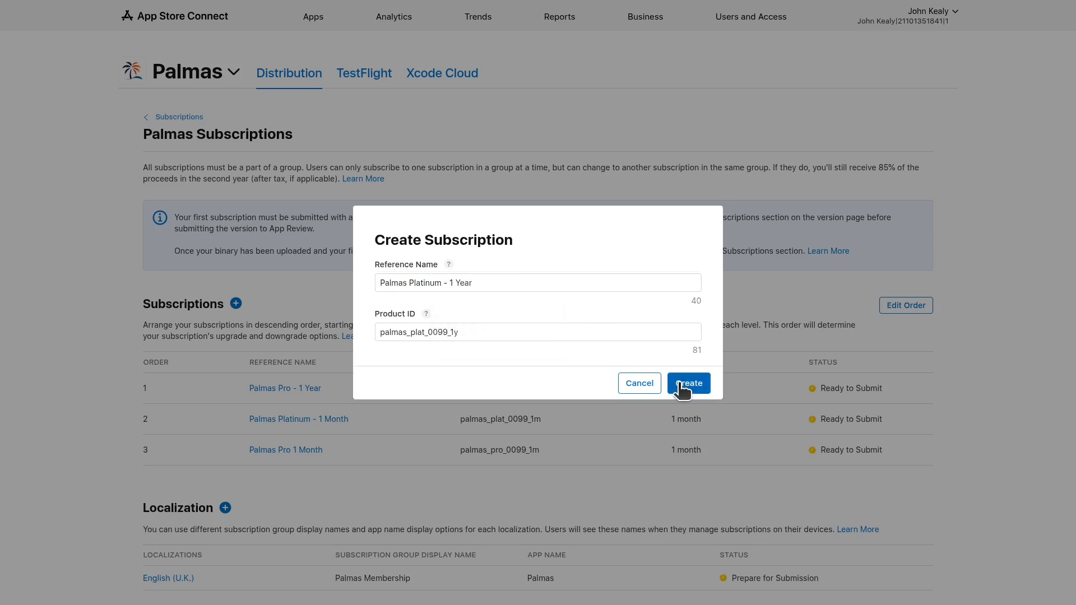
click(683, 390)
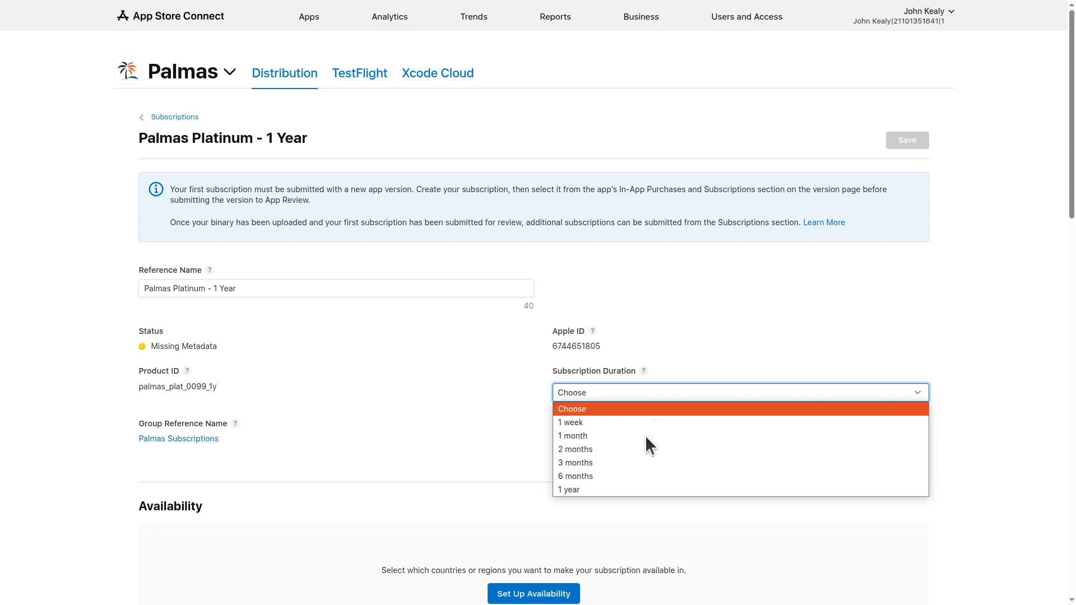
click(611, 489)
- Make the subscription available in all 175 countries or regions and begin adding a price
scroll(610, 486, down, 3)
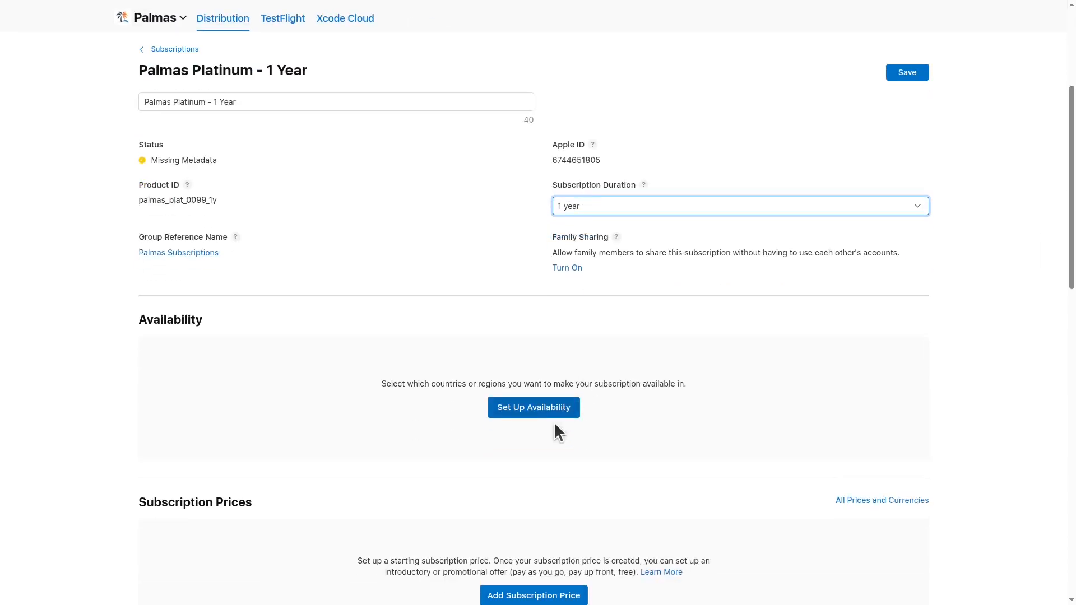
click(524, 392)
click(720, 503)
scroll(529, 190, down, 6)
click(527, 171)
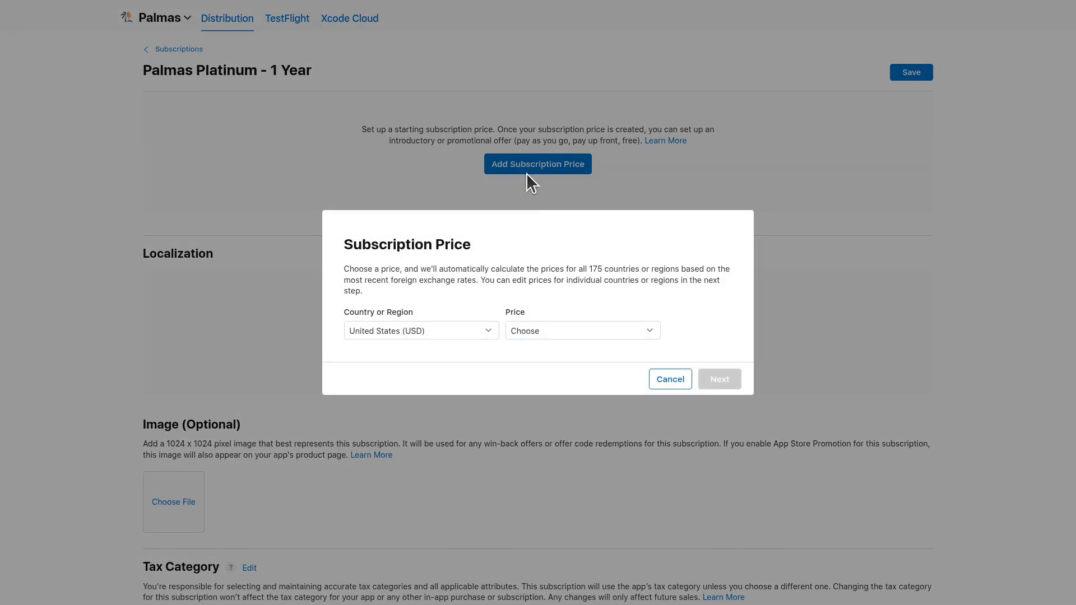
- Set a $0.99 USD starting price and accept the calculated prices for all 175 countries or regions
click(573, 330)
click(539, 406)
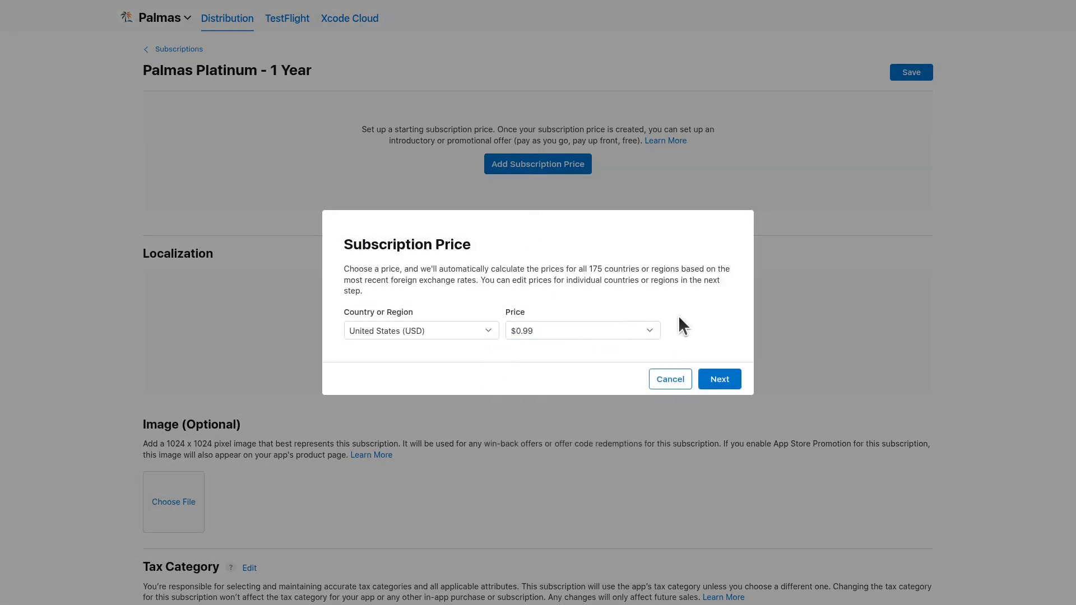
click(708, 376)
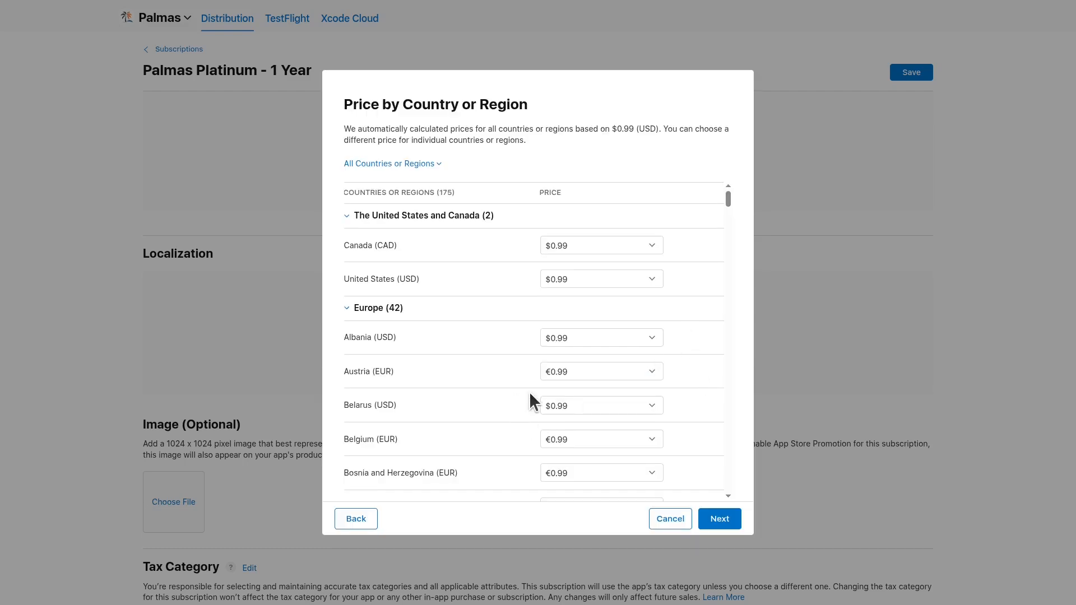
scroll(507, 365, down, 2)
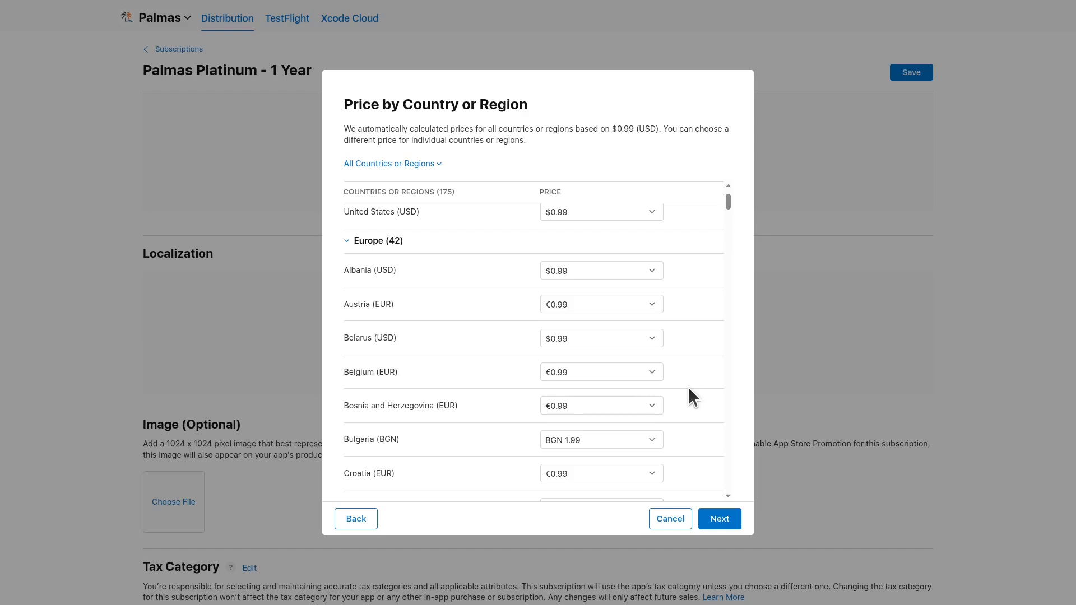
click(718, 519)
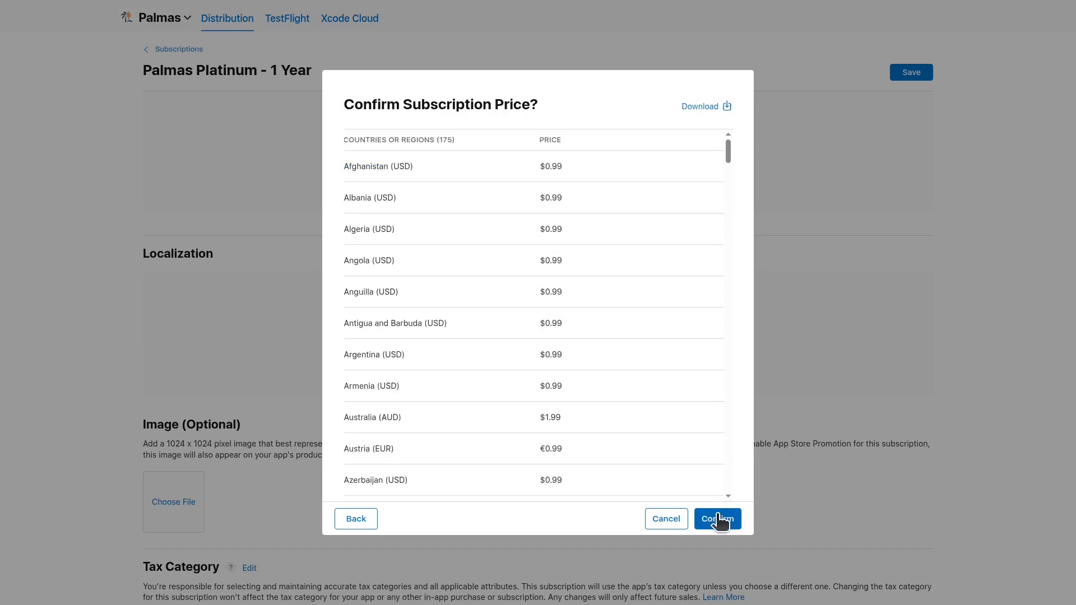
click(717, 518)
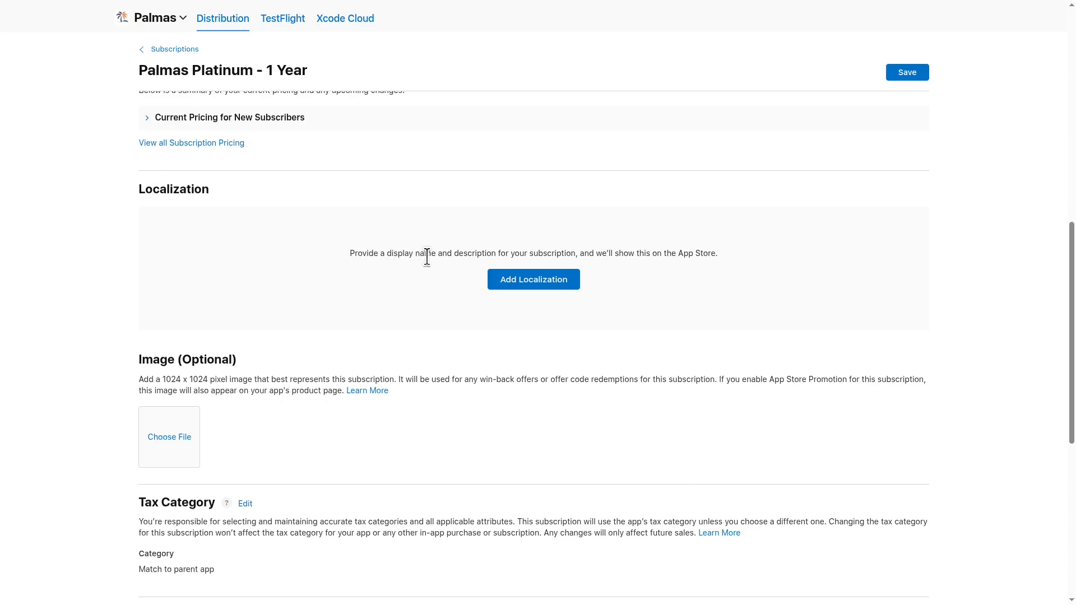
- Start an English (U.K.) localization with display name Palmas Platinum - 1 Year
click(512, 283)
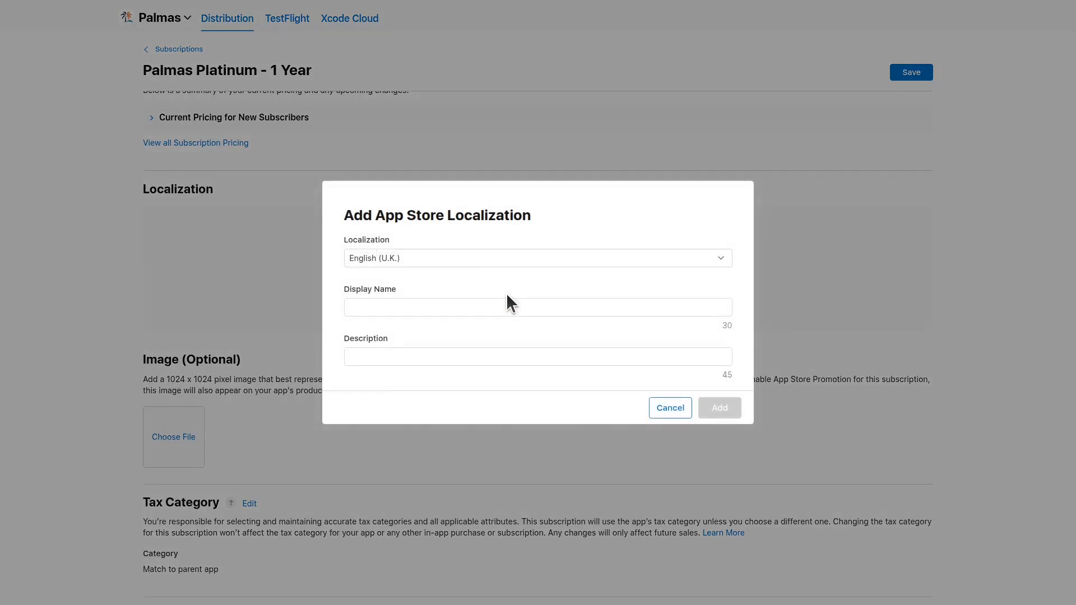
click(451, 307)
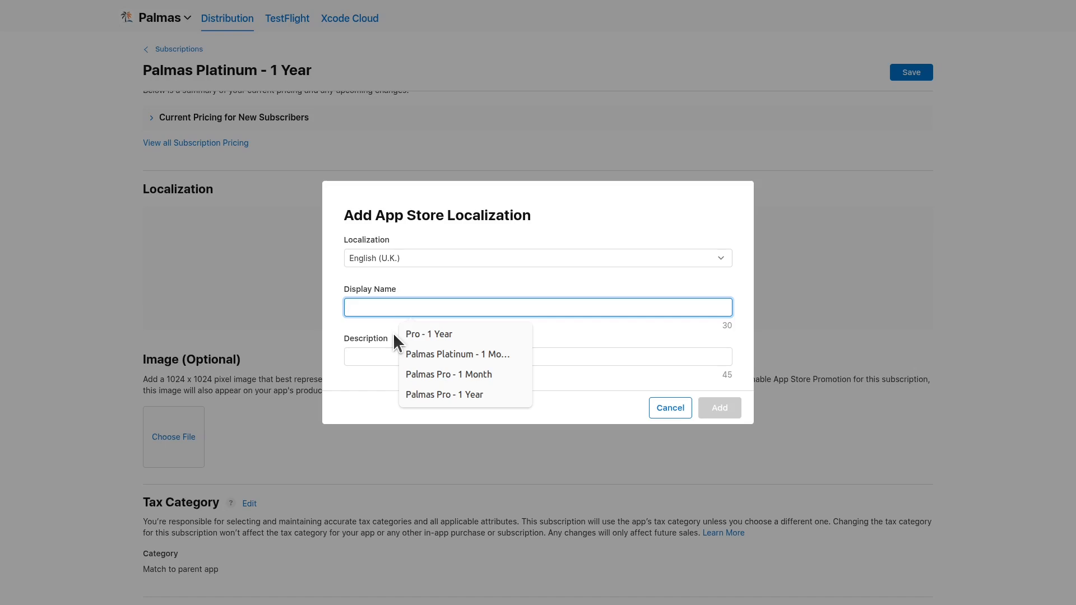
click(422, 353)
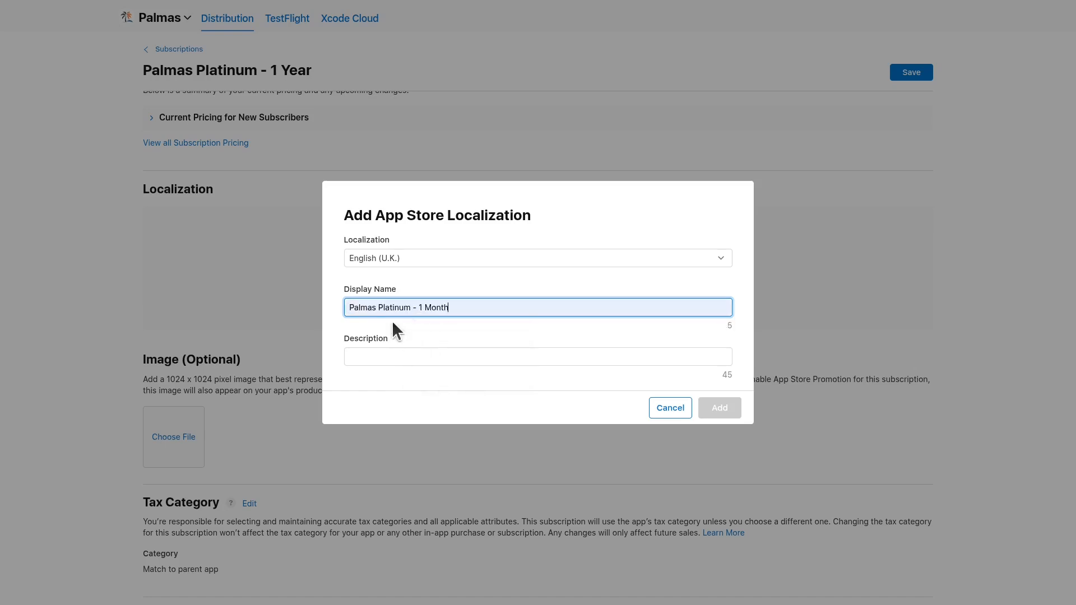
double_click(439, 307)
text(Year)
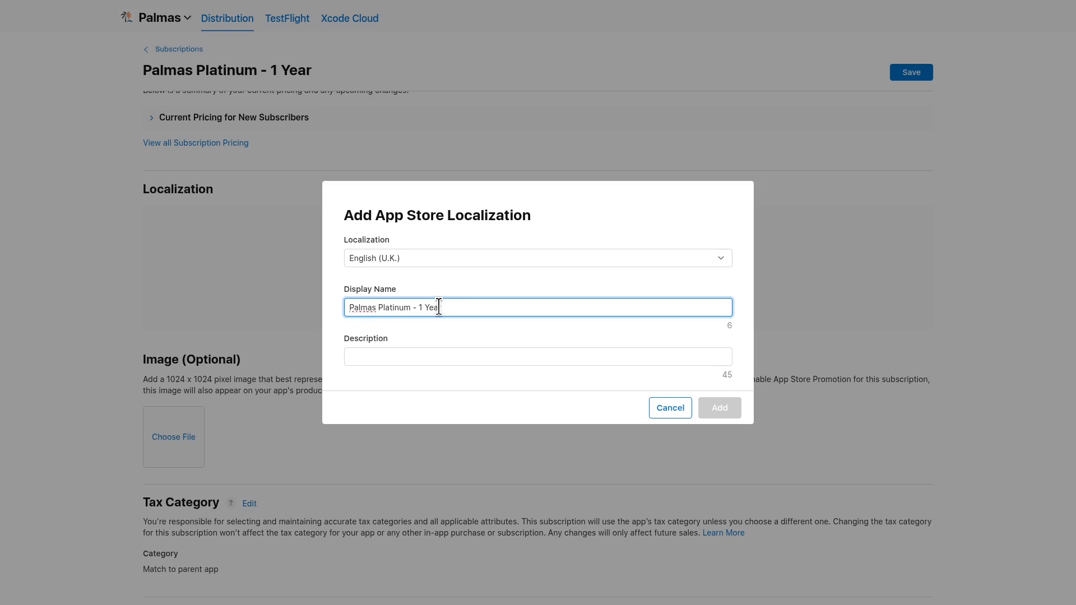
click(443, 324)
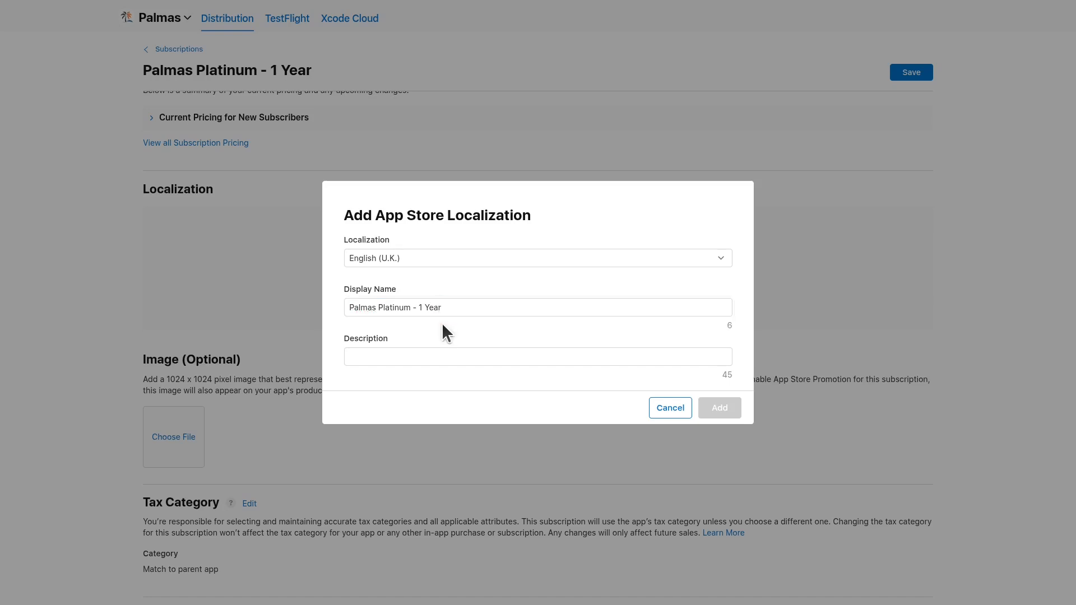
- Set the description to 'One year of Palmas Platinum' and add the localization
click(423, 349)
click(435, 419)
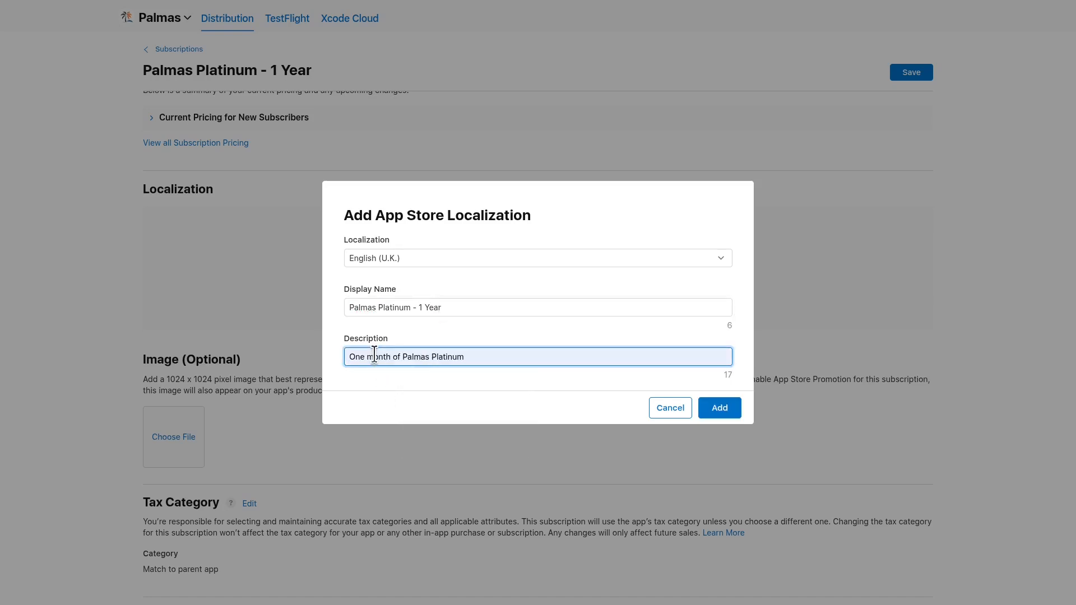
double_click(374, 355)
text(yar##ea)
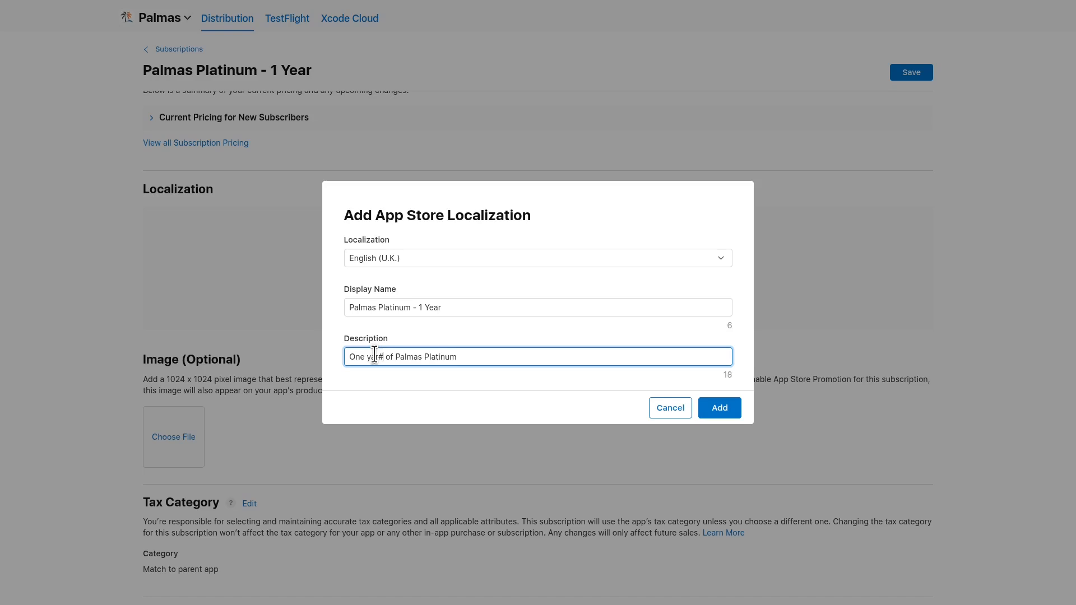
text(r)
key(BackSpace)
key(BackSpace)
key(BackSpace)
key(BackSpace)
key(BackSpace)
key(BackSpace)
key(BackSpace)
text(ear)
click(722, 406)
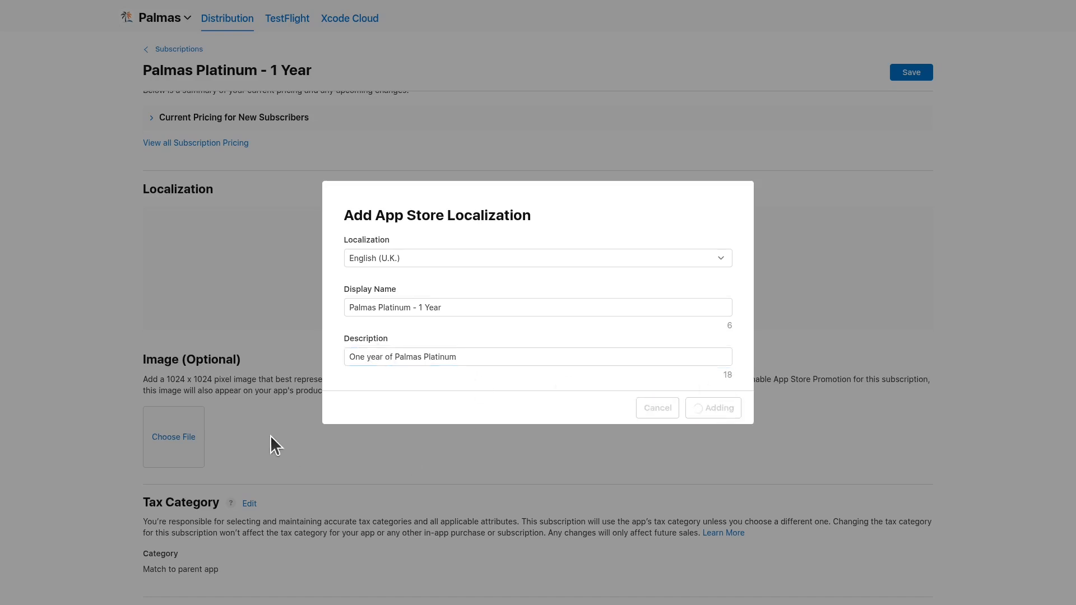
scroll(533, 404, down, 5)
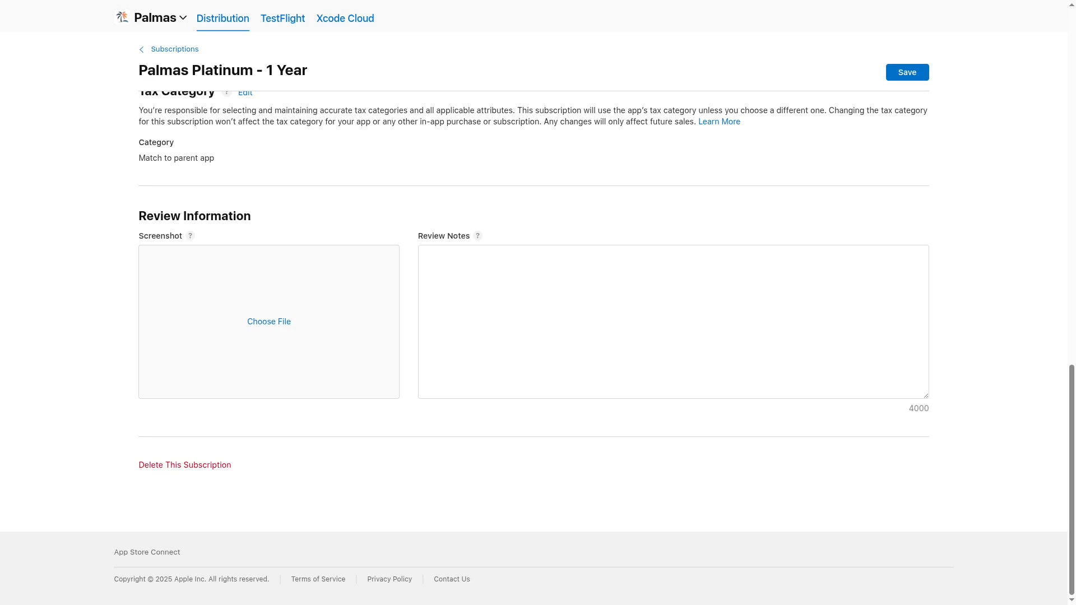
- Attach the paywall screenshot to the Review Information Screenshot box and clear a stray text selection
drag(62, 335, 272, 370)
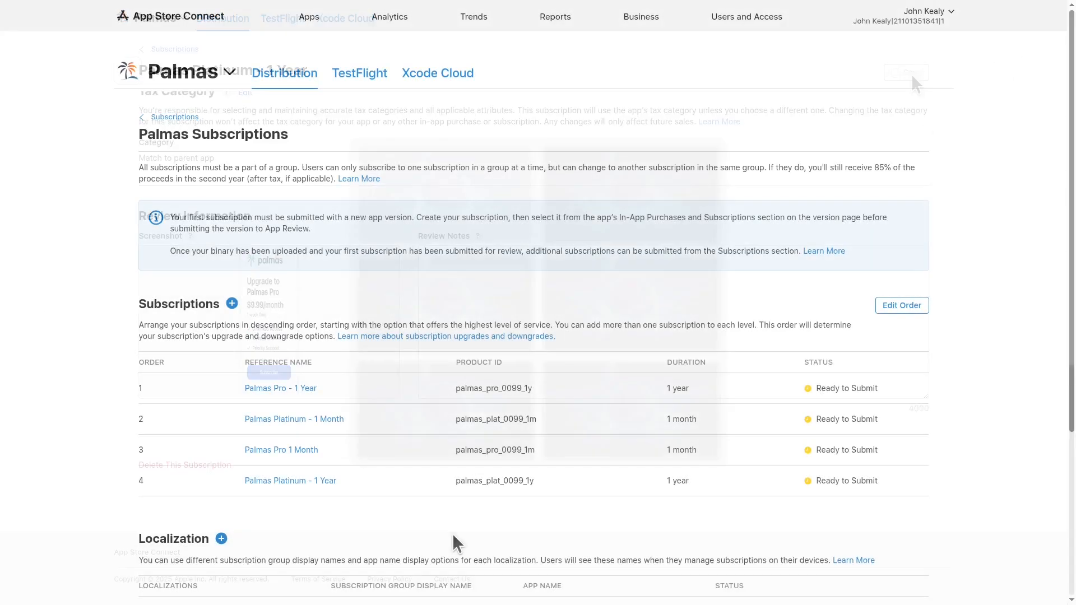
scroll(452, 472, down, 3)
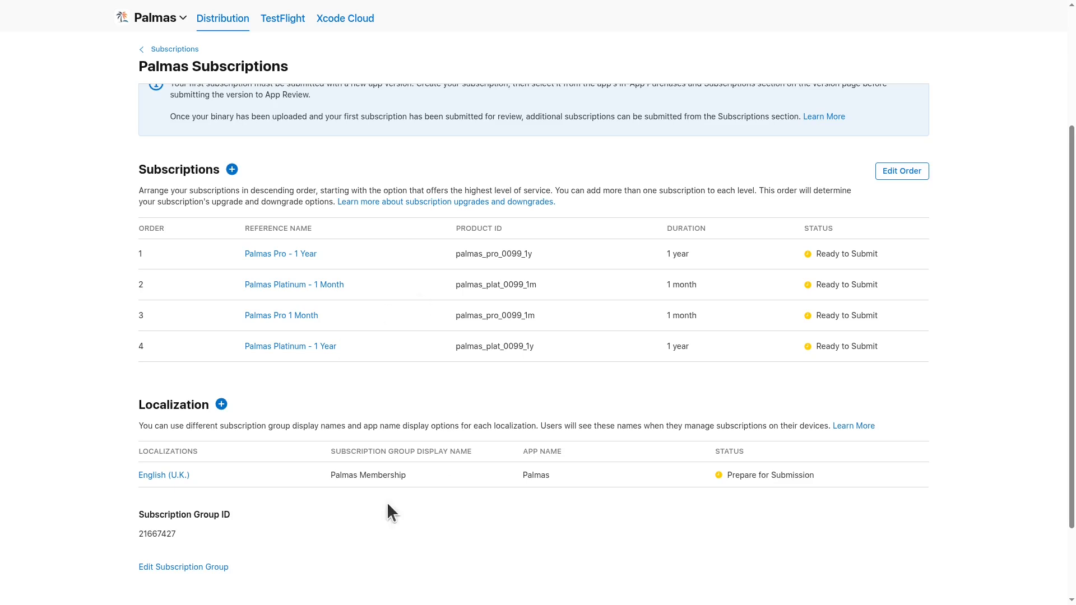
scroll(388, 504, down, 2)
drag(330, 375, 411, 376)
click(417, 411)
scroll(417, 411, up, 5)
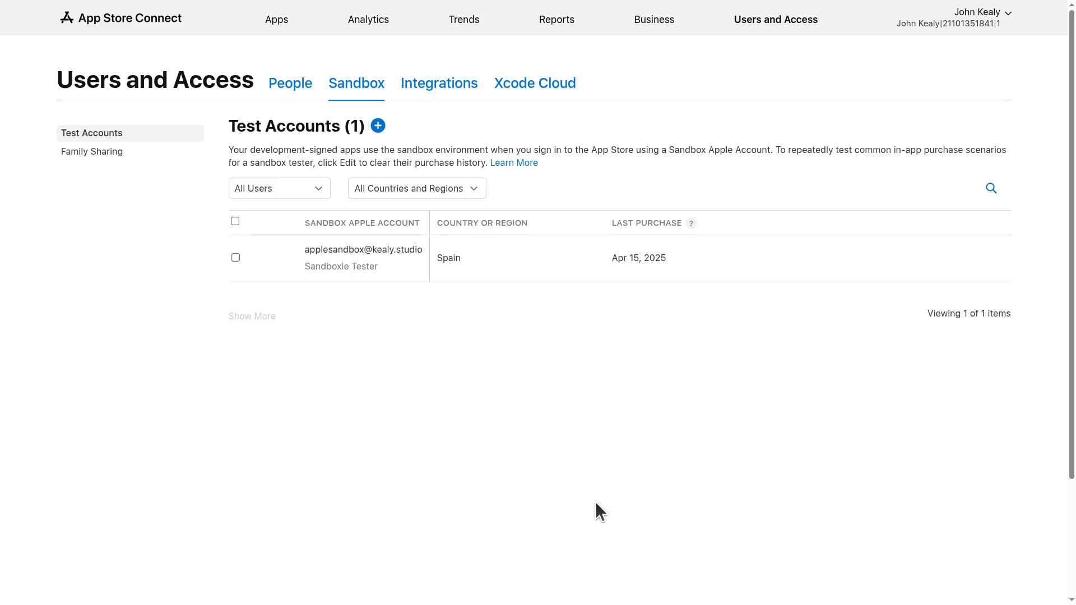
- Start adding a new sandbox tester under Test Accounts
click(378, 125)
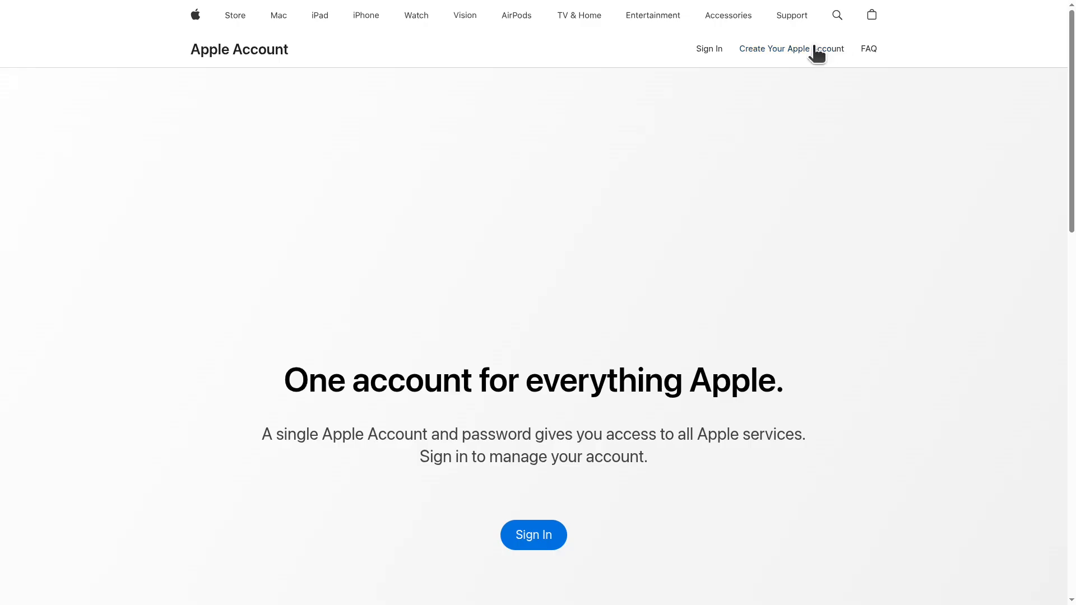
- Go to the Apple Account site's Create Your Apple Account form
click(817, 51)
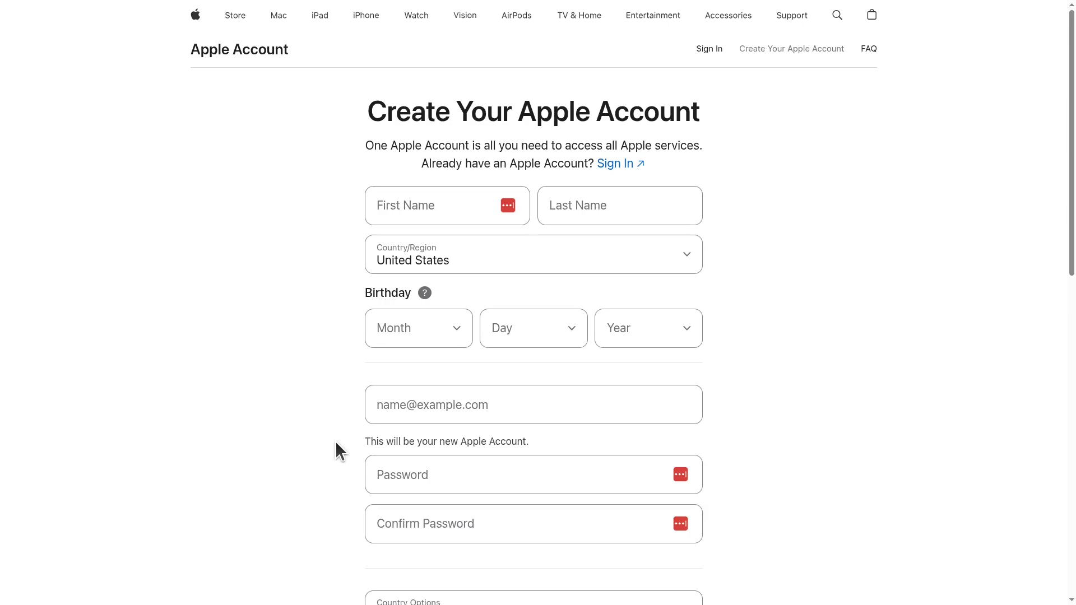
- Try a '+sandbox' plus-addressed email in the Apple Account form, then cancel the New Tester form
click(436, 414)
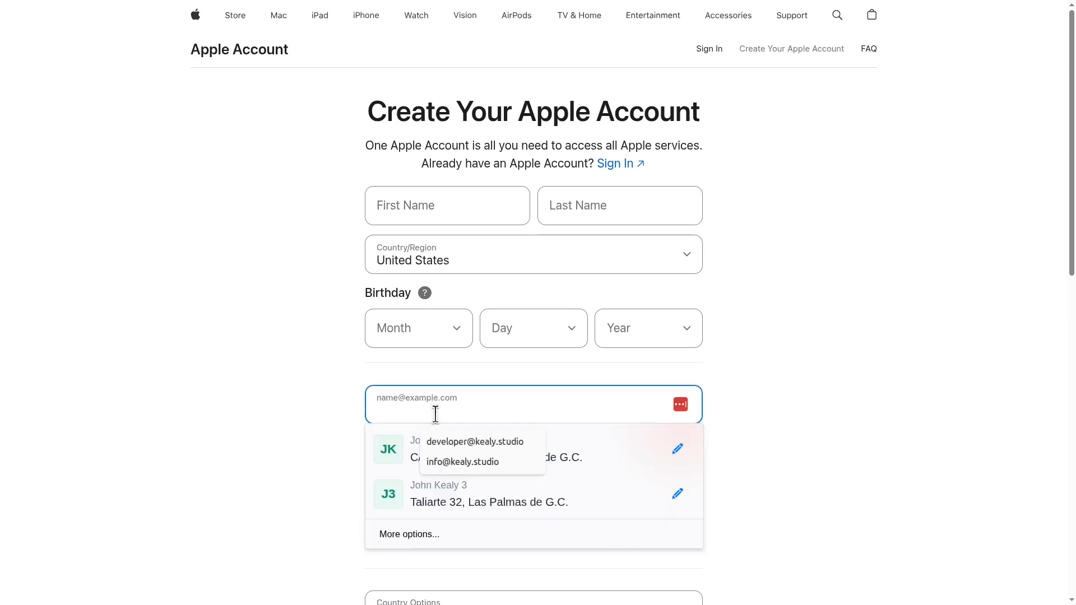
click(402, 413)
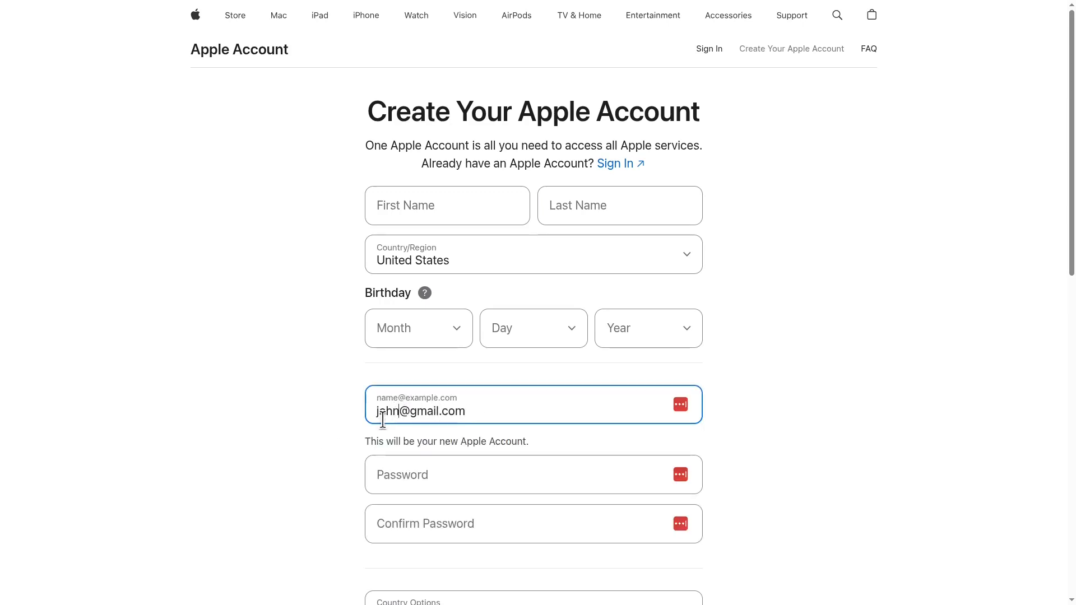
text(+sandbox)
click(313, 415)
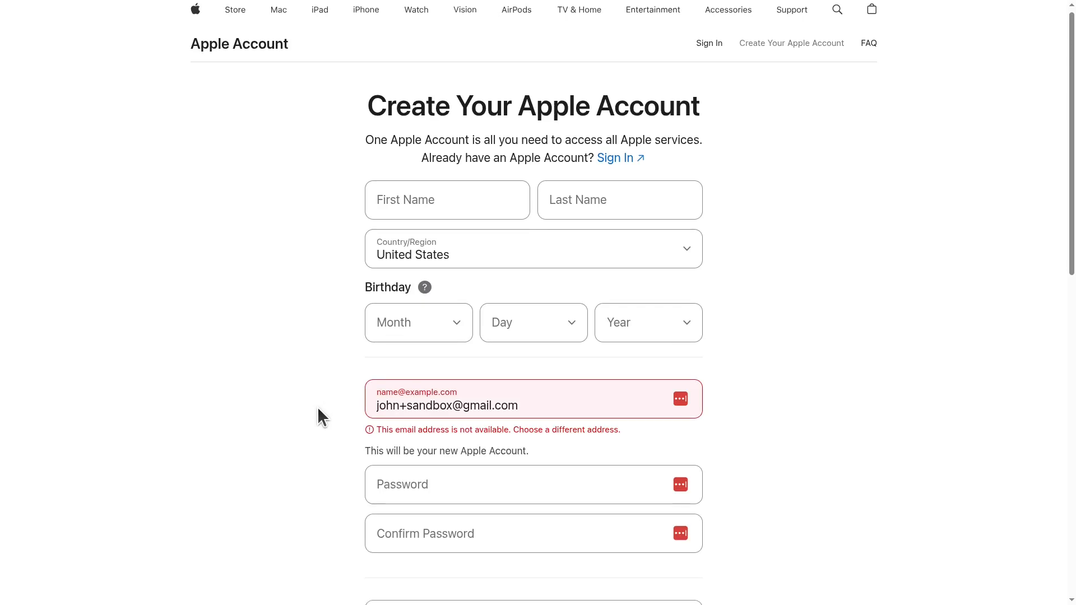
scroll(318, 409, down, 7)
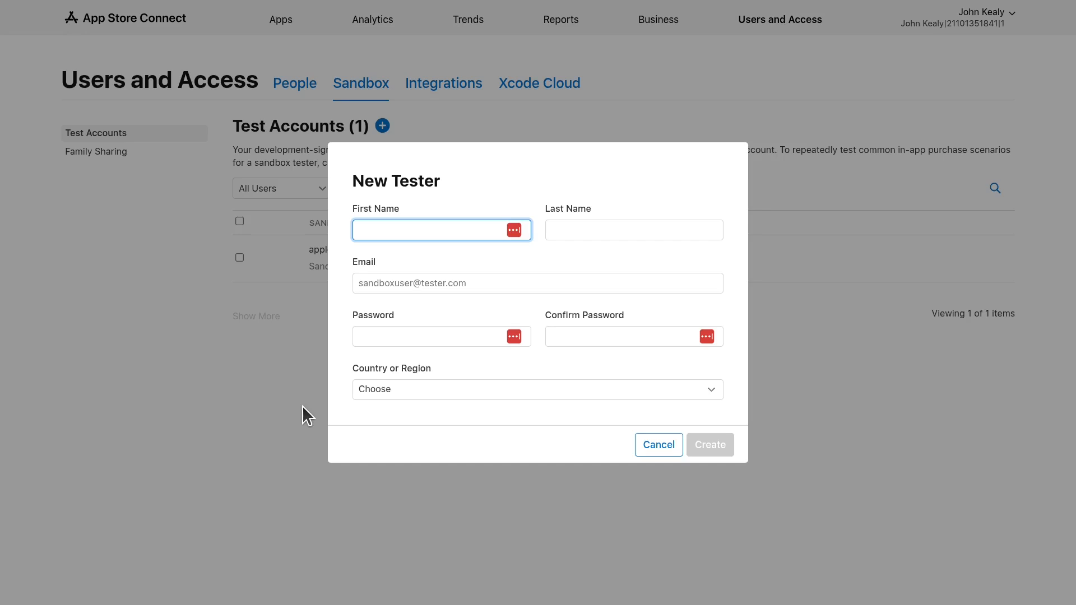
click(301, 405)
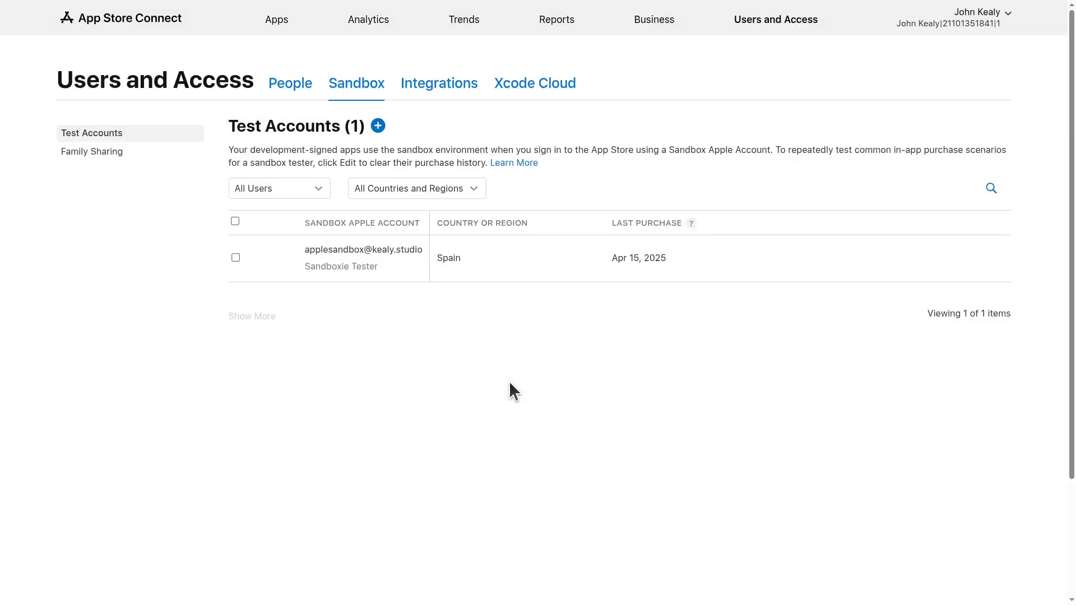
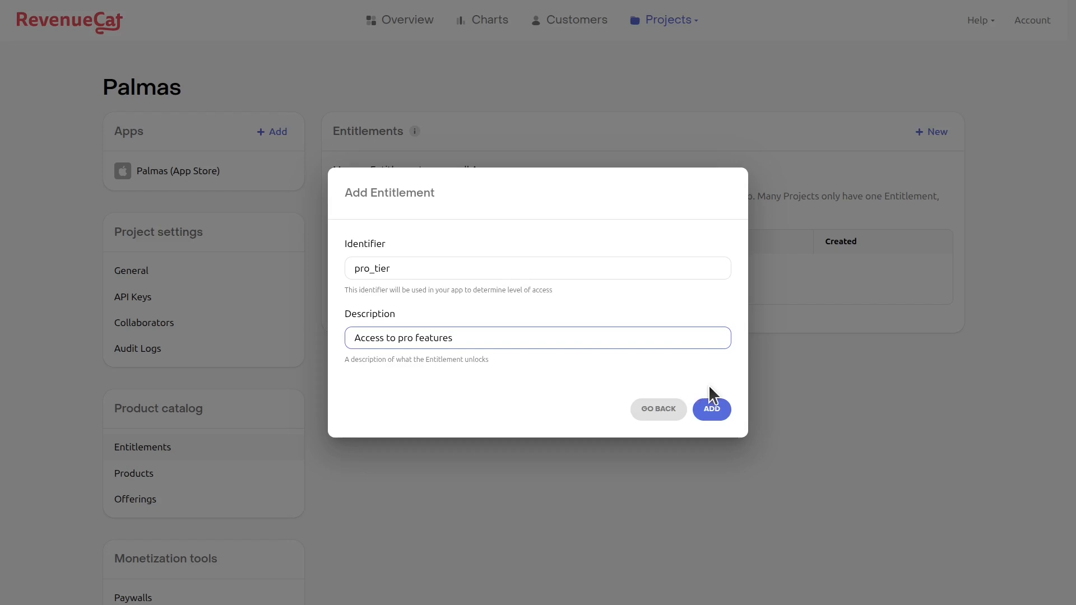
- Save the pro_tier entitlement and create platinum_tier described 'Access to platinum features'
click(711, 409)
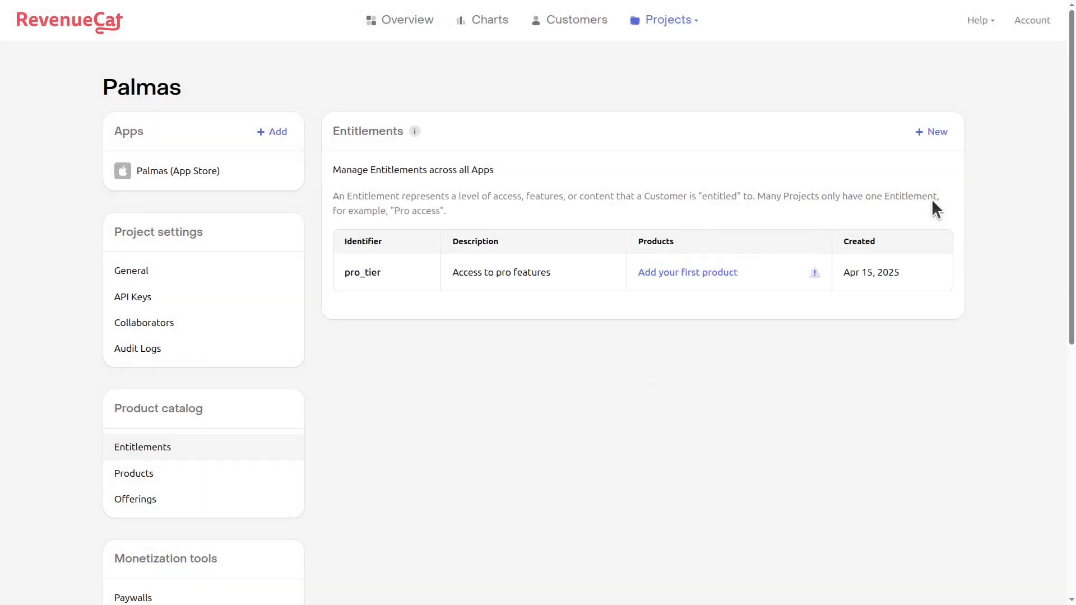
click(933, 134)
click(361, 268)
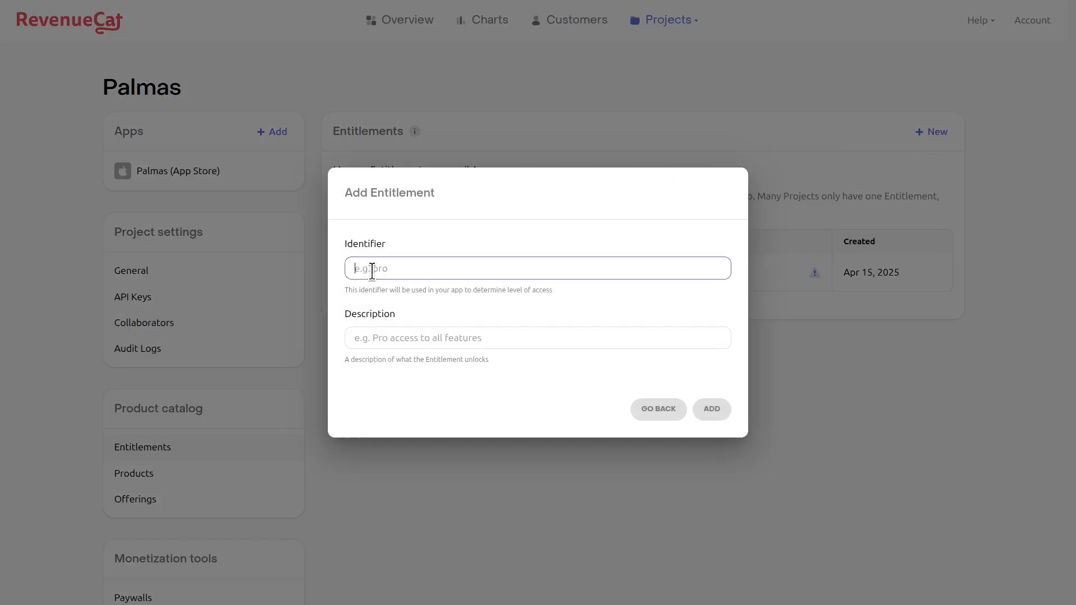
text(platinum_tier)
click(398, 338)
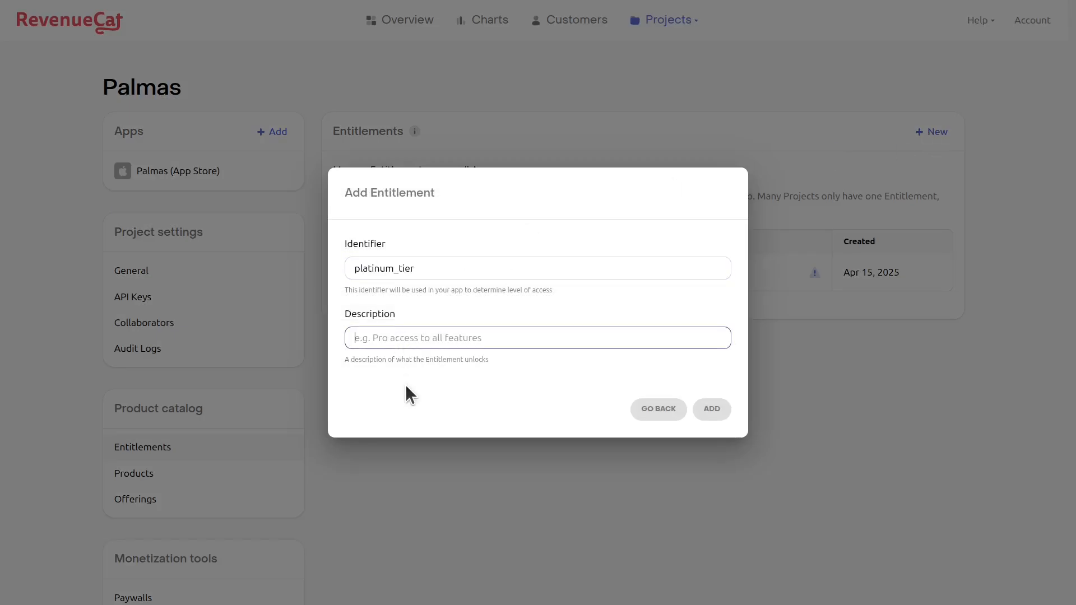
text(Access to platinum features)
click(714, 412)
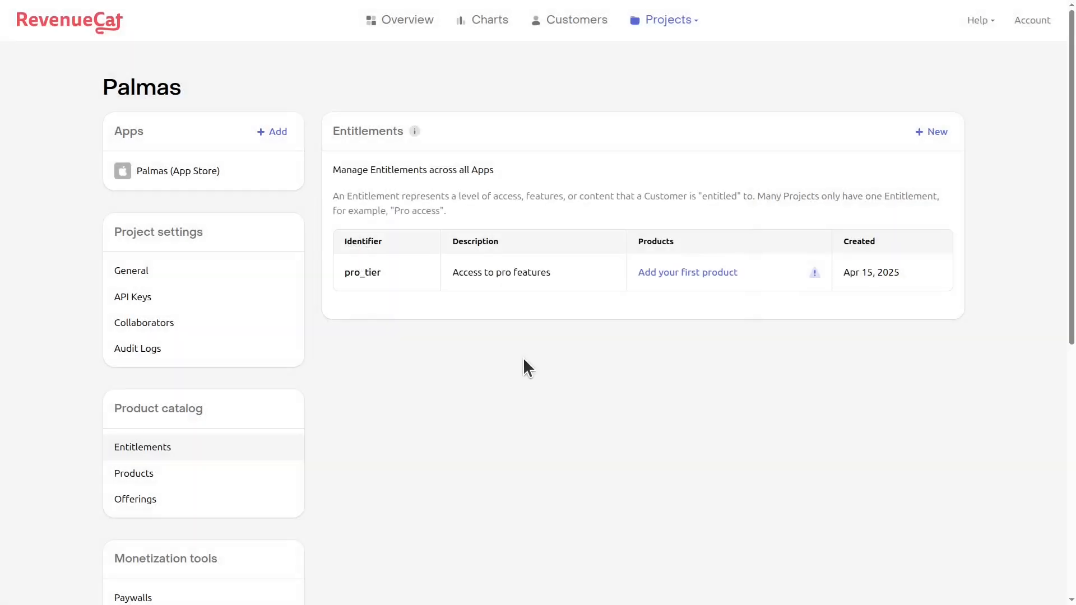
- Attach Palmas Pro 1 Month and Pro - 1 Year to the pro_tier entitlement
click(730, 264)
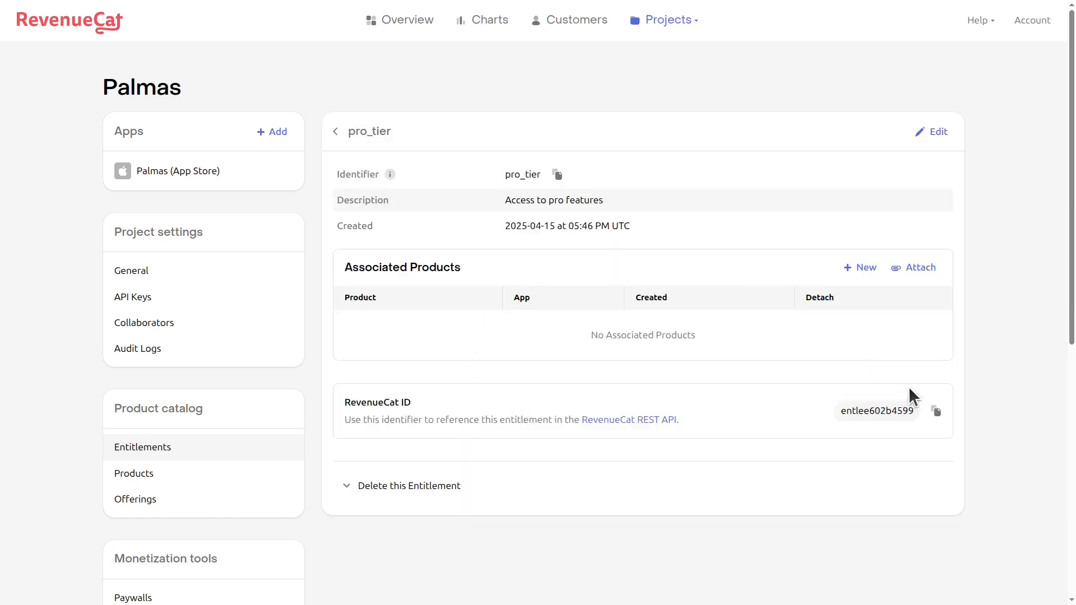
click(922, 268)
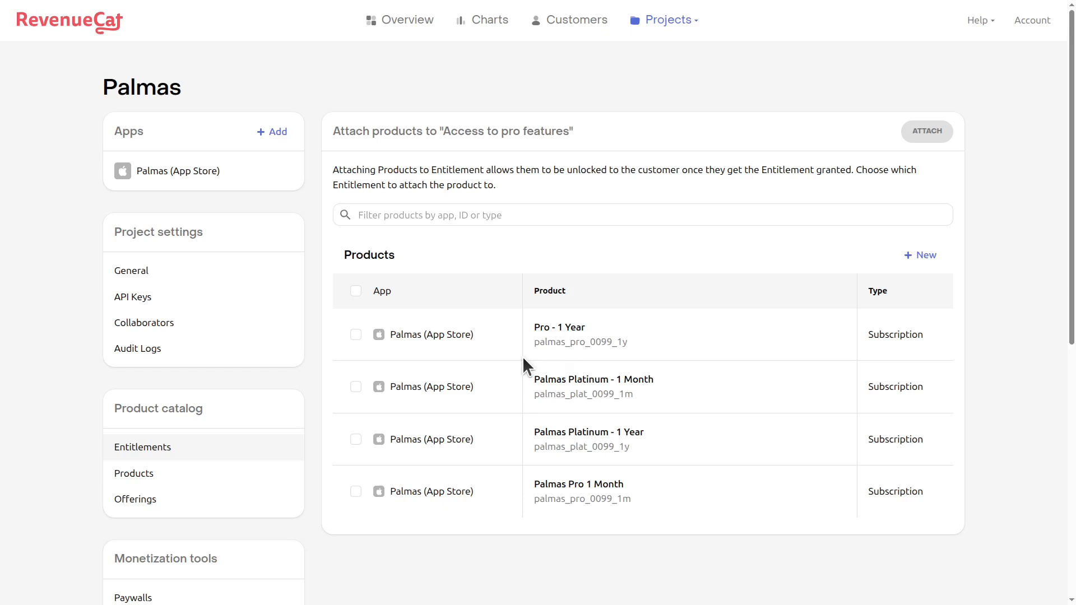
click(356, 493)
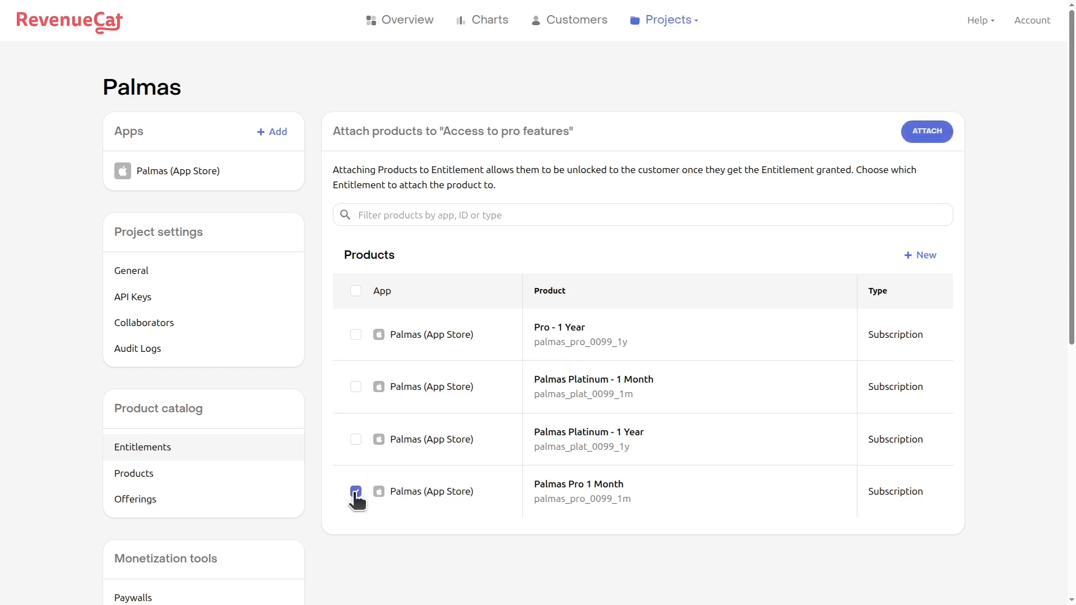
click(355, 335)
click(932, 131)
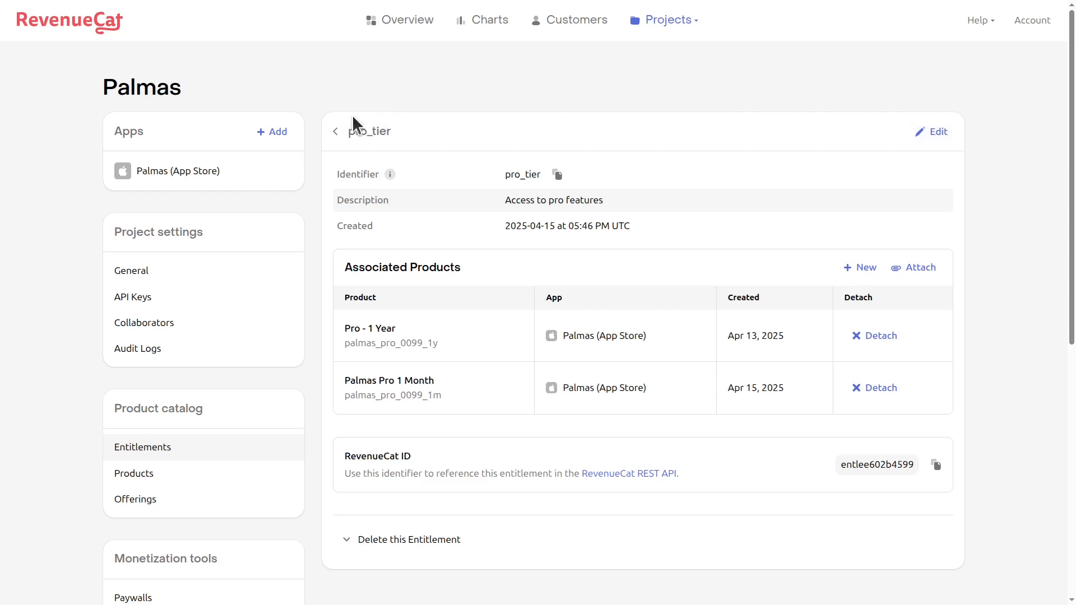
- Select all four products and attach them to the platinum_tier entitlement
click(337, 133)
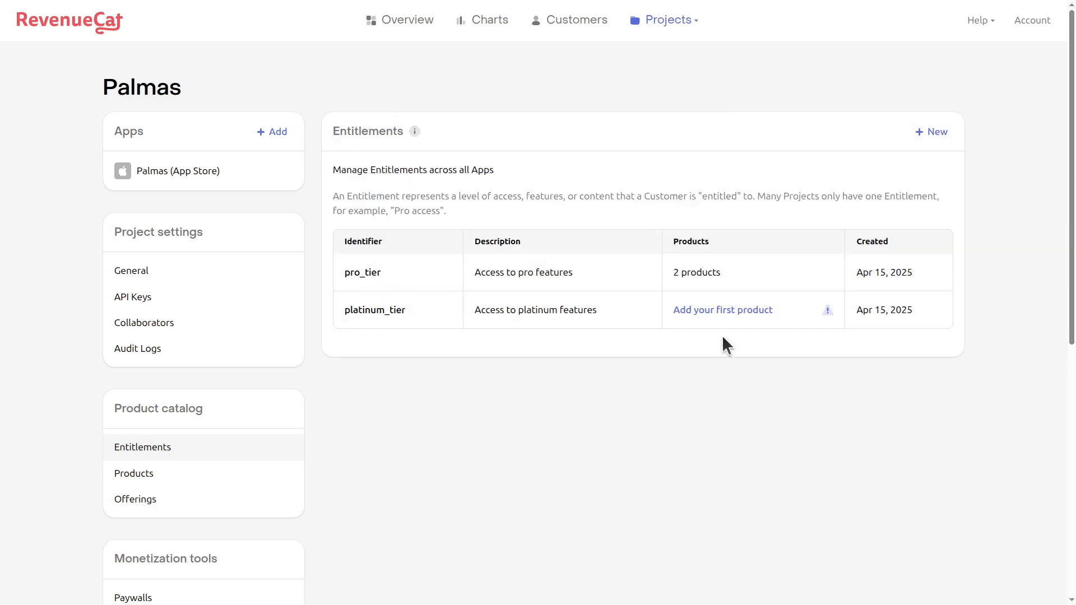
click(723, 316)
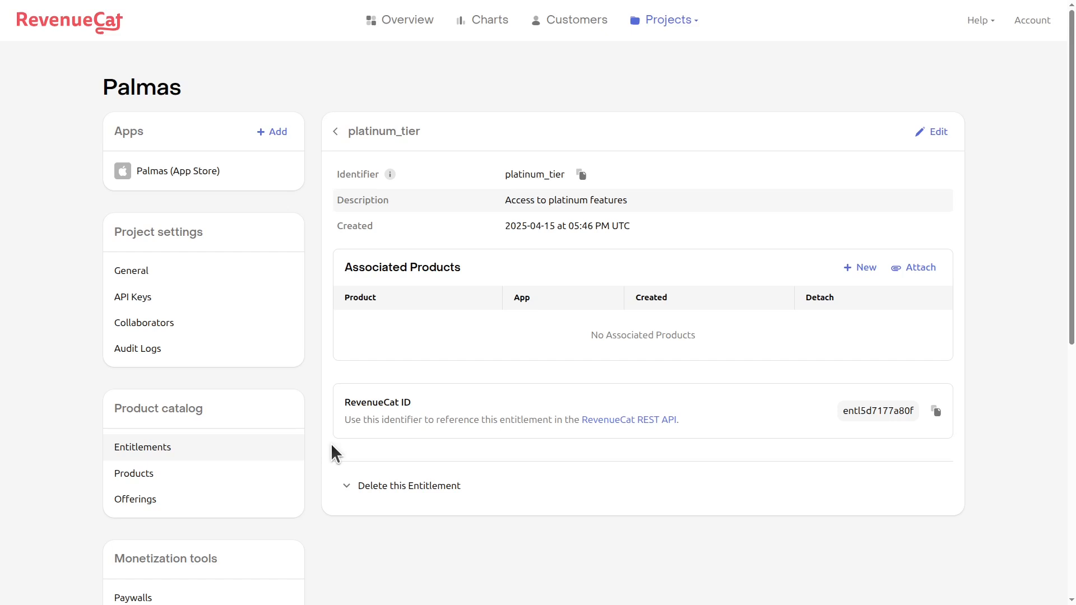
click(921, 268)
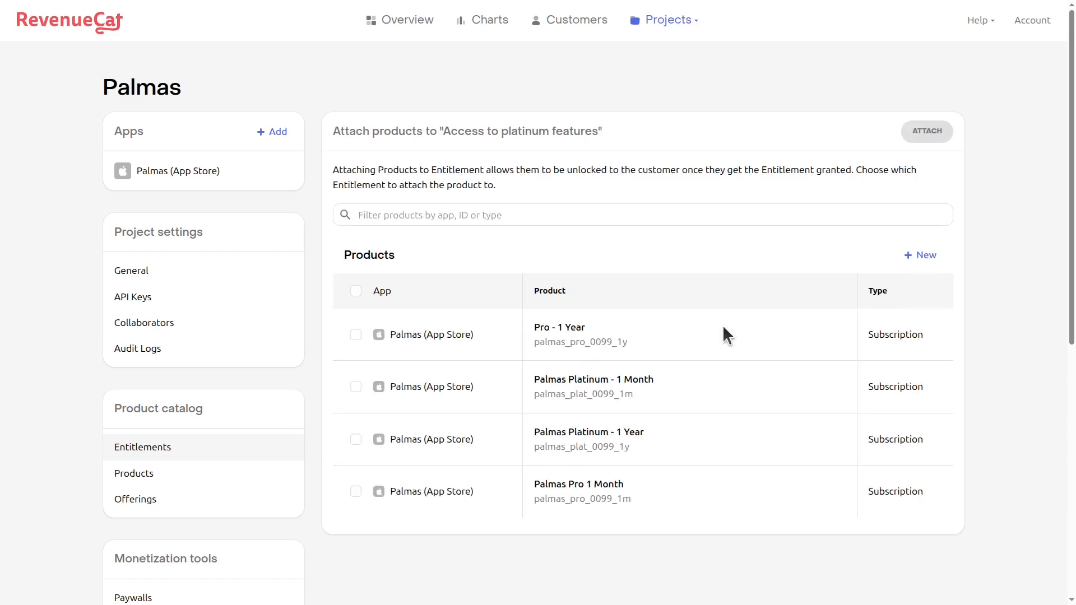
click(356, 291)
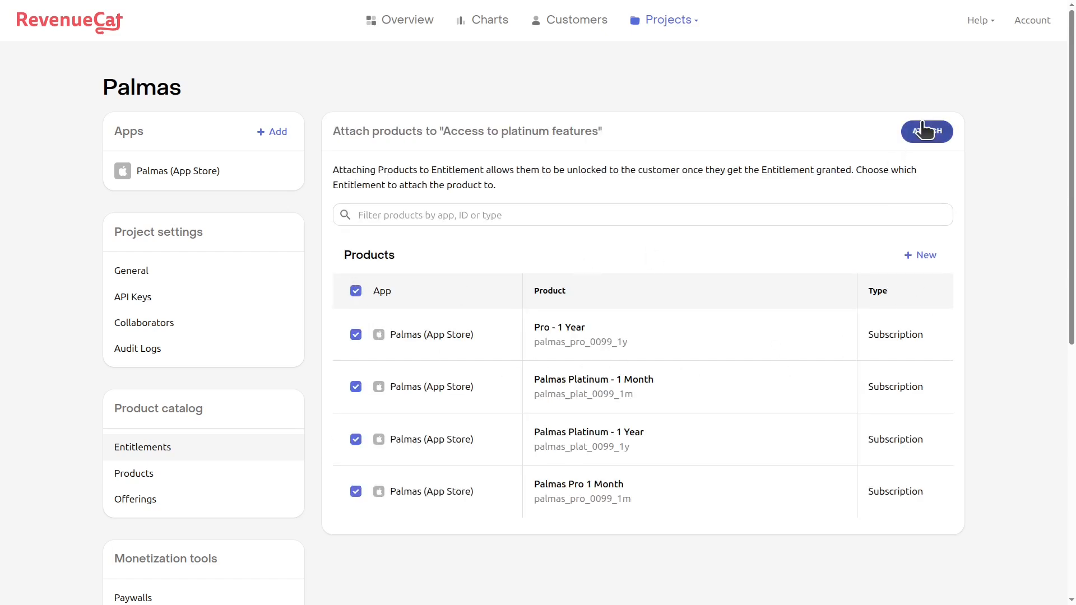
click(927, 131)
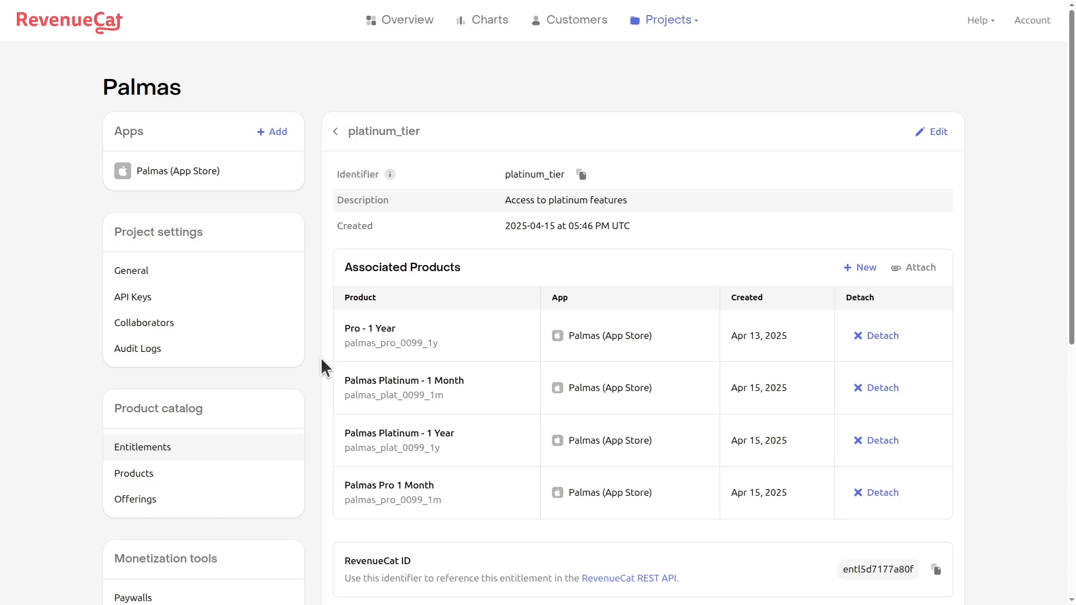
- Start a new offering 'default' with display name 'The standard set of packages'
click(143, 500)
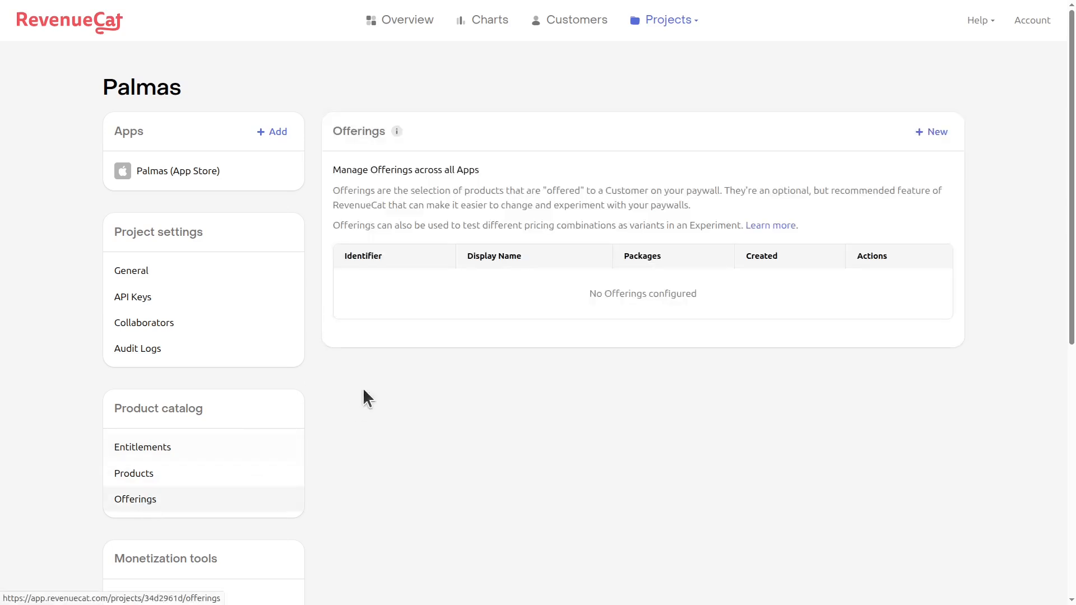
click(931, 132)
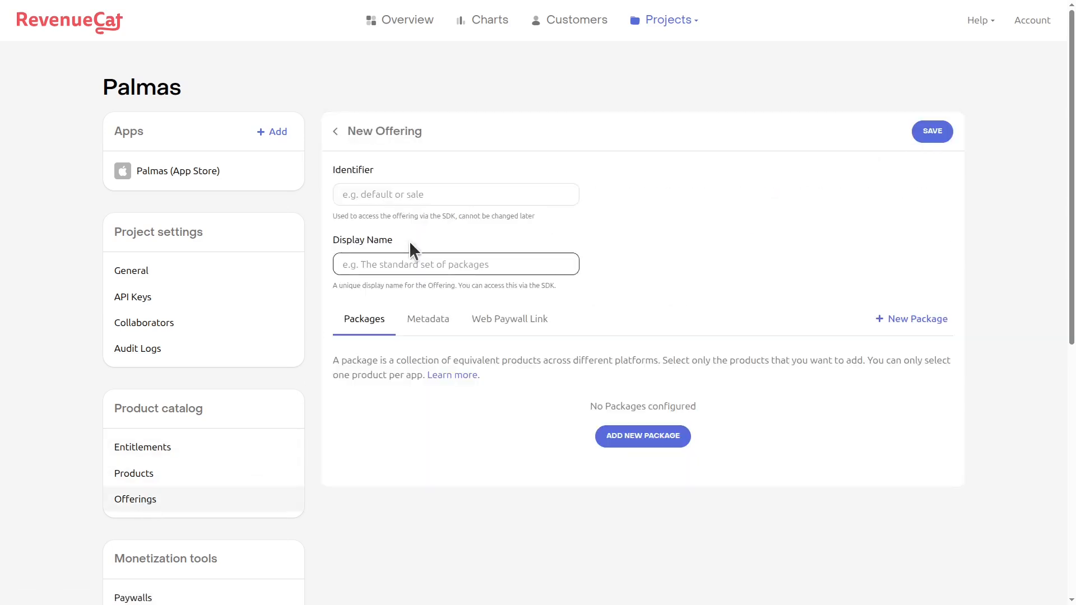
text(default)
click(428, 264)
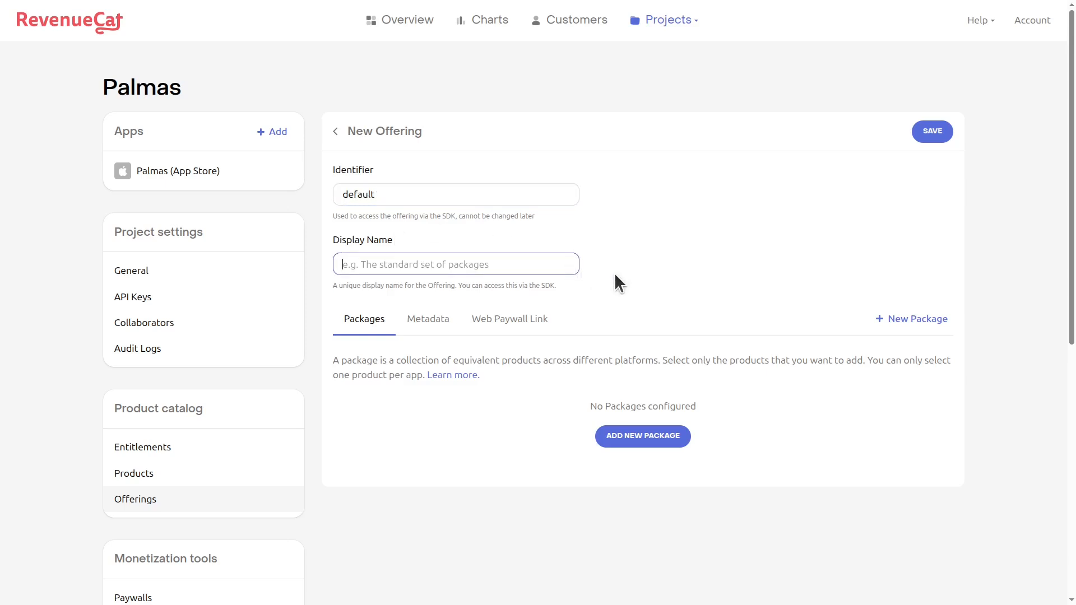
text(The standard set of packages)
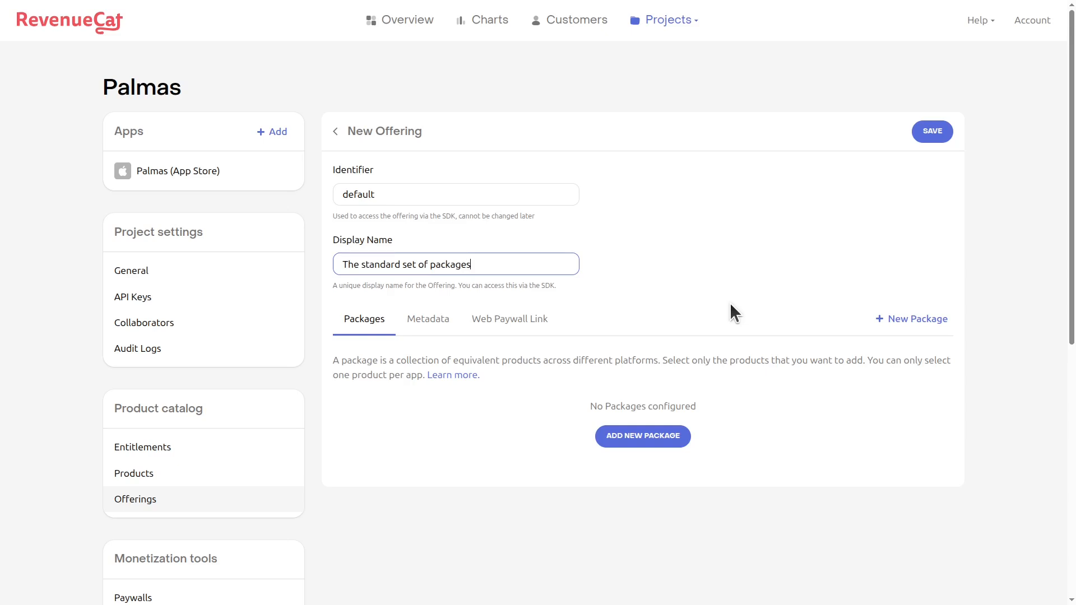
- Add a package with custom identifier pro_tier_monthly and description '1 Month of Pro'
click(639, 440)
scroll(672, 440, down, 1)
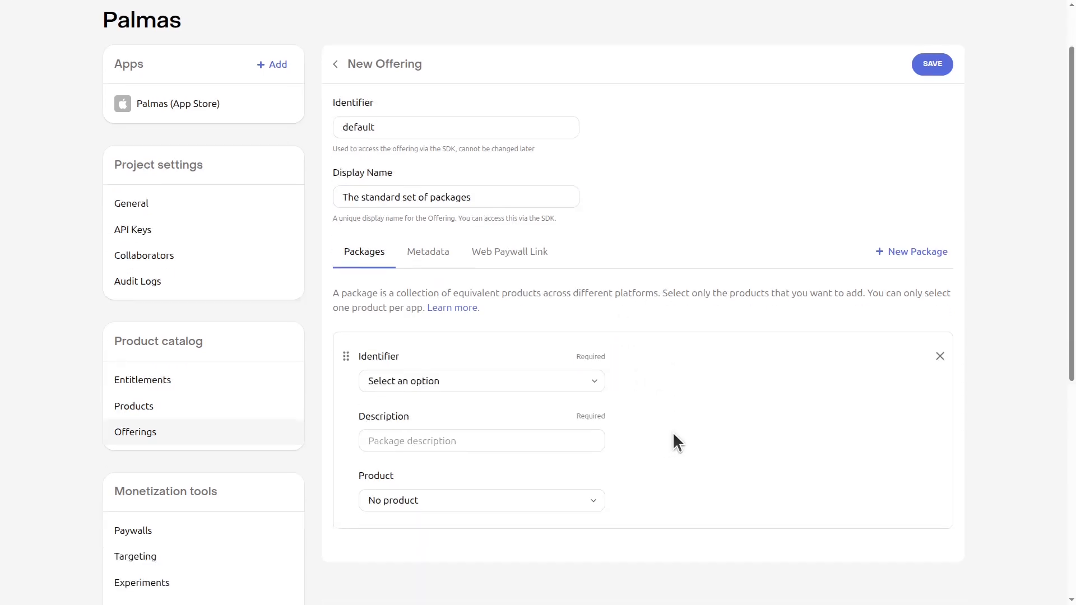
scroll(676, 443, down, 2)
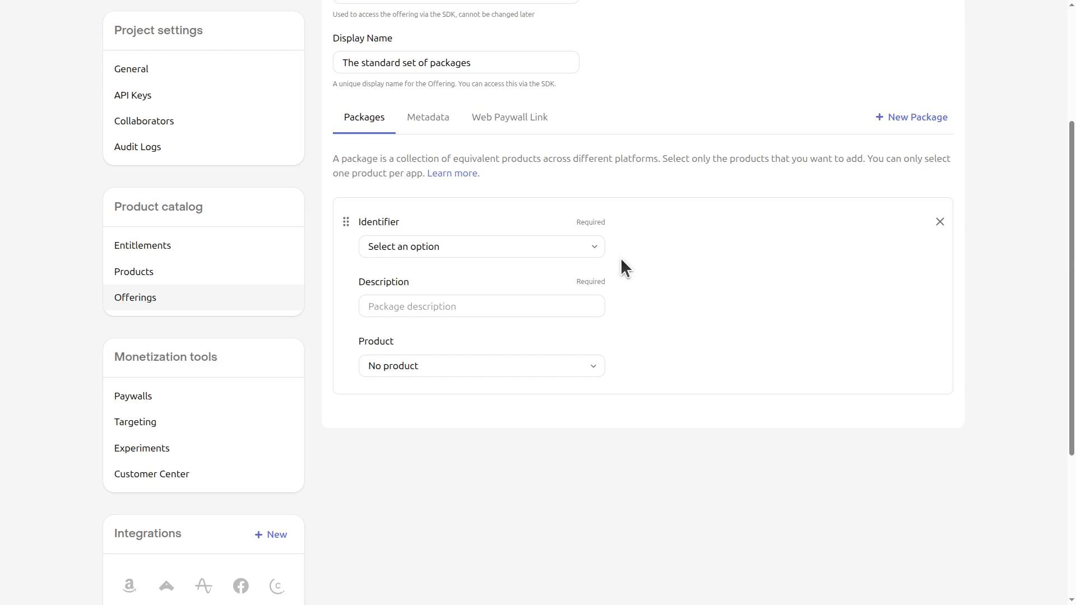
click(443, 251)
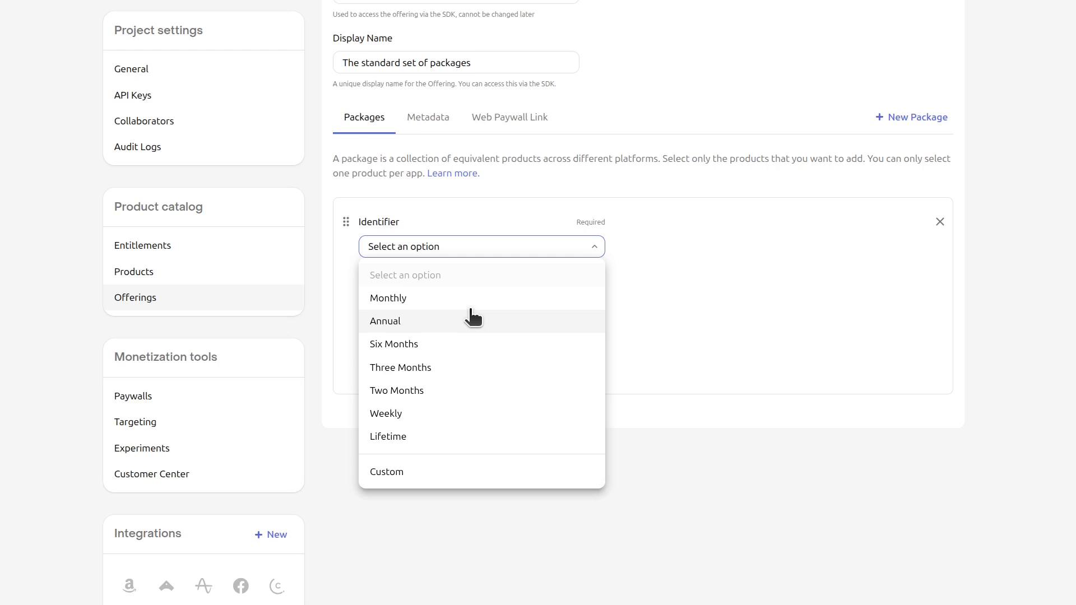
click(419, 300)
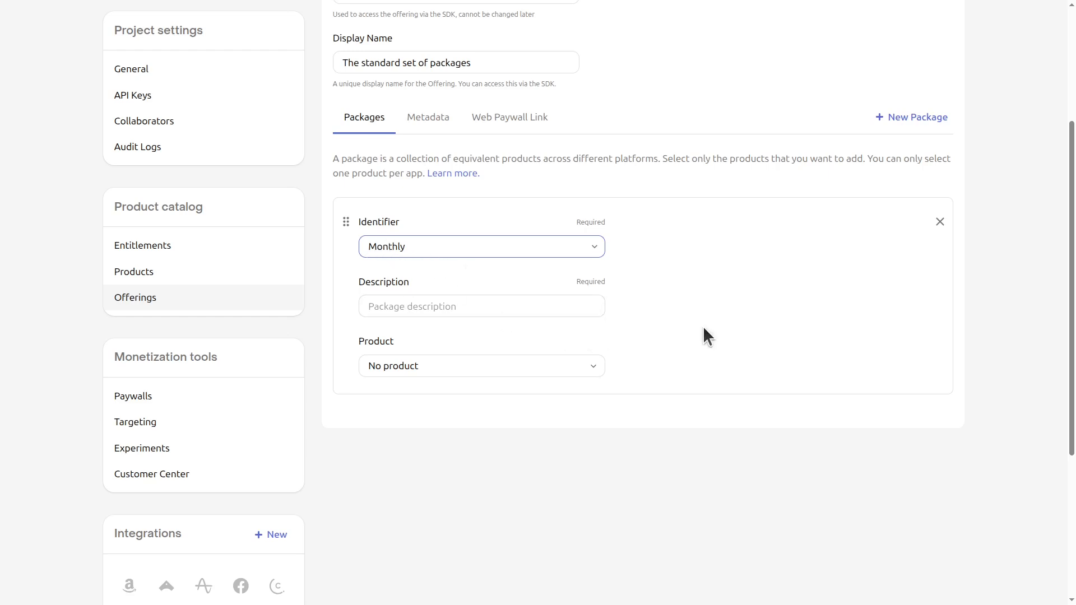
click(421, 247)
click(432, 474)
click(399, 247)
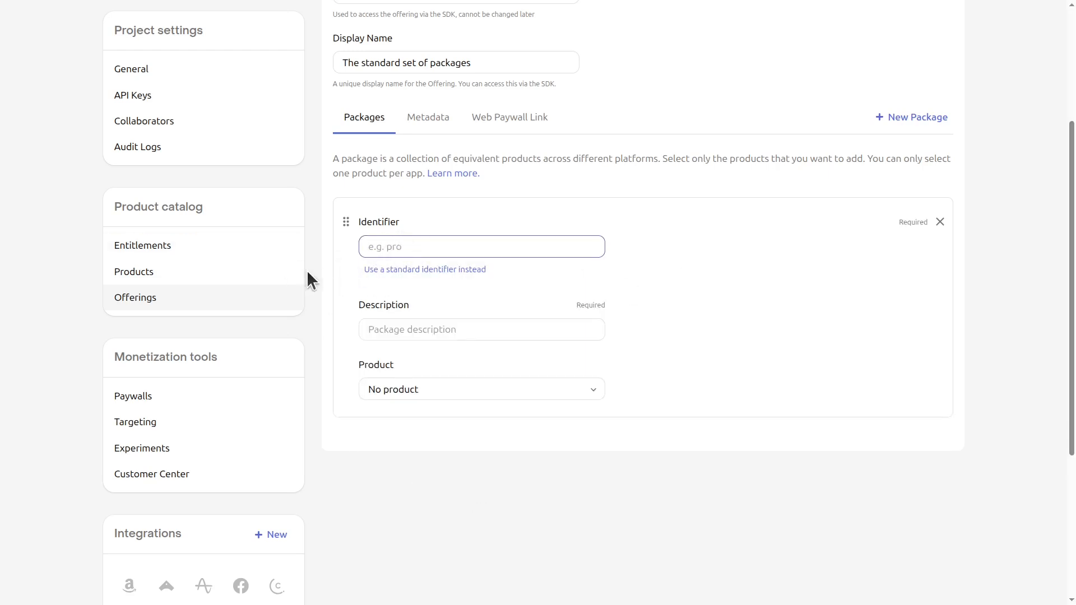
text(pro_tier_monthly)
click(354, 328)
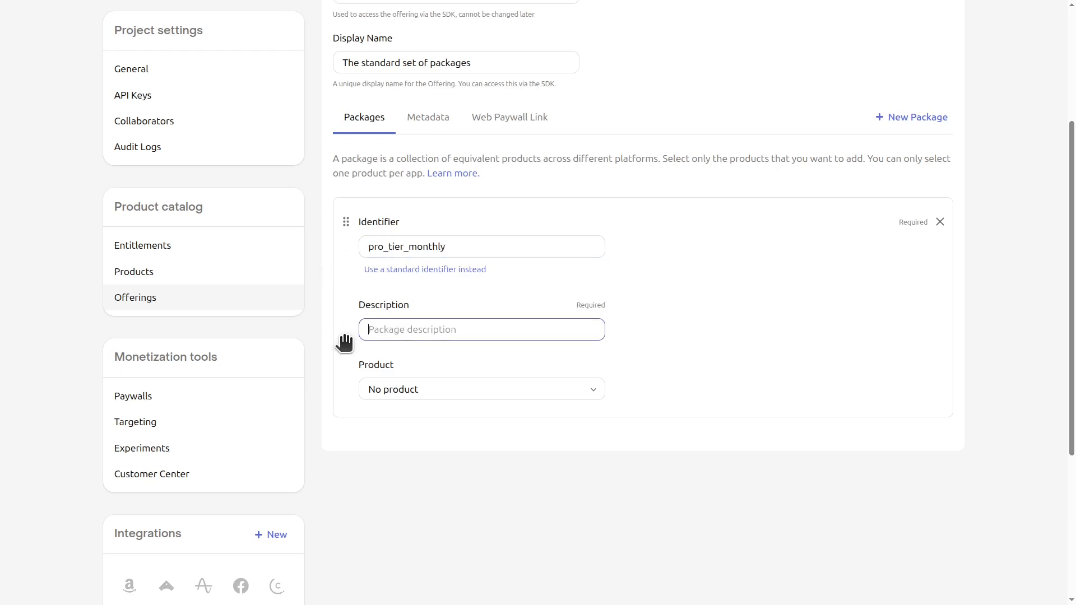
text(1 Month of Pro)
- Bind Palmas Pro 1 Month to the package and add a second, empty package
click(385, 389)
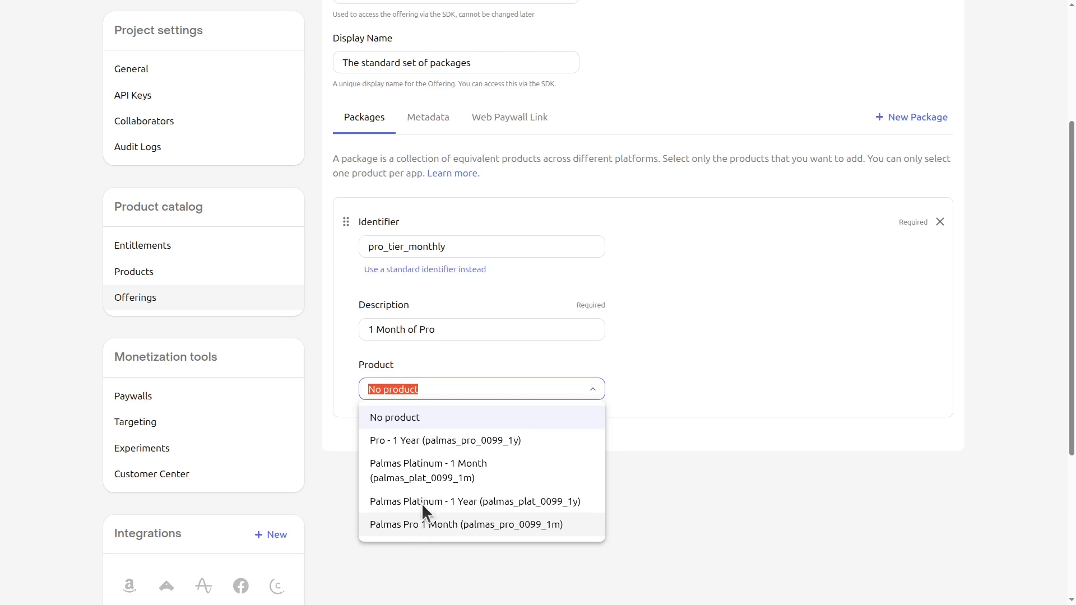
click(421, 524)
scroll(773, 336, up, 1)
scroll(909, 167, up, 2)
scroll(701, 291, down, 2)
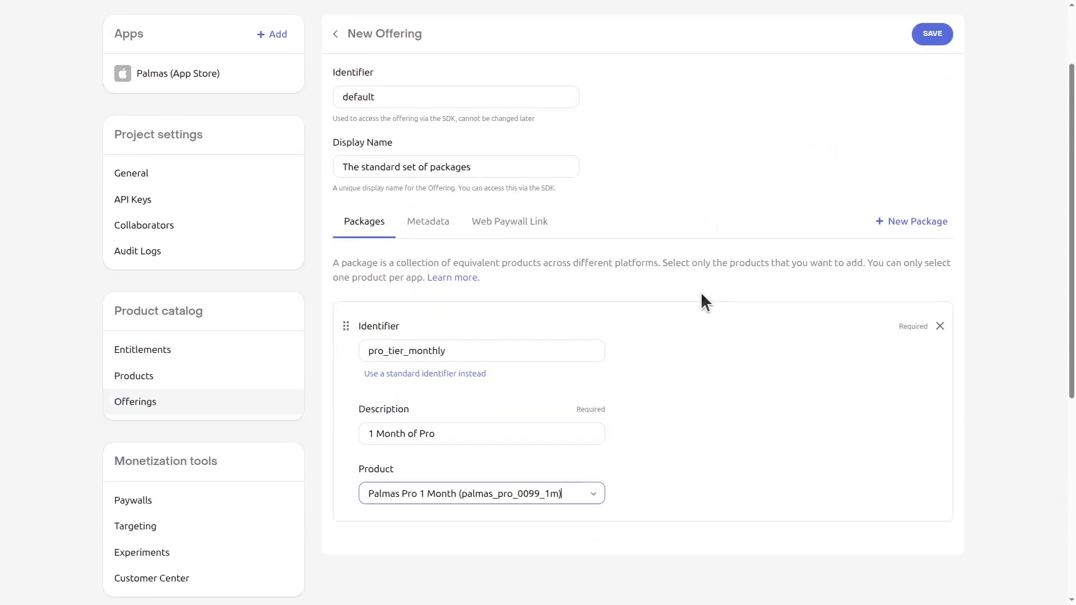
click(902, 191)
scroll(662, 328, down, 3)
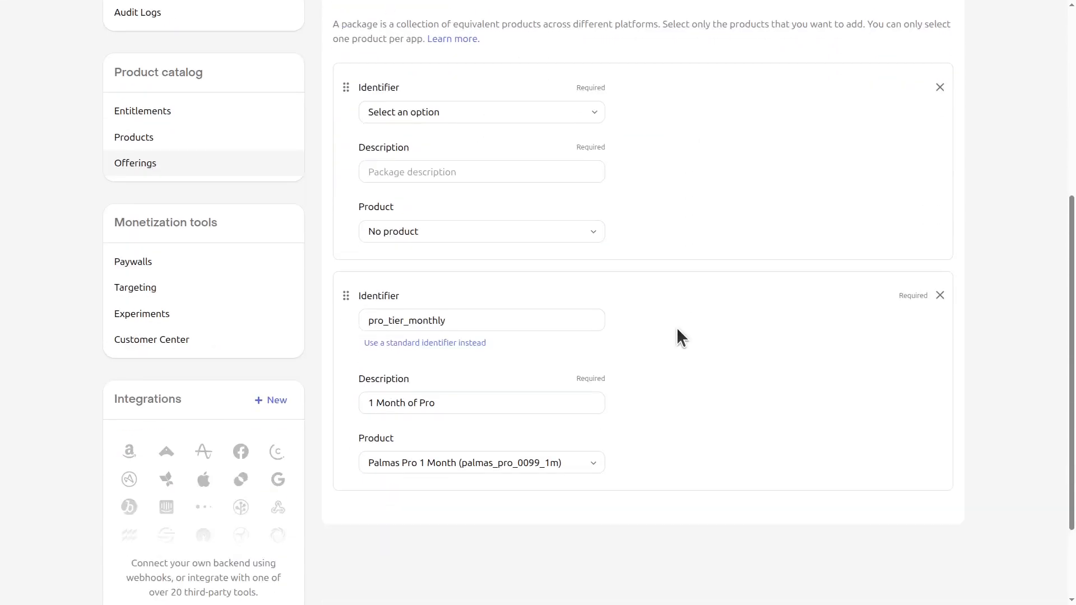
- Complete the platinum_tier_monthly, platinum_tier_annual and pro_tier_annual packages and review the saved offering
click(466, 318)
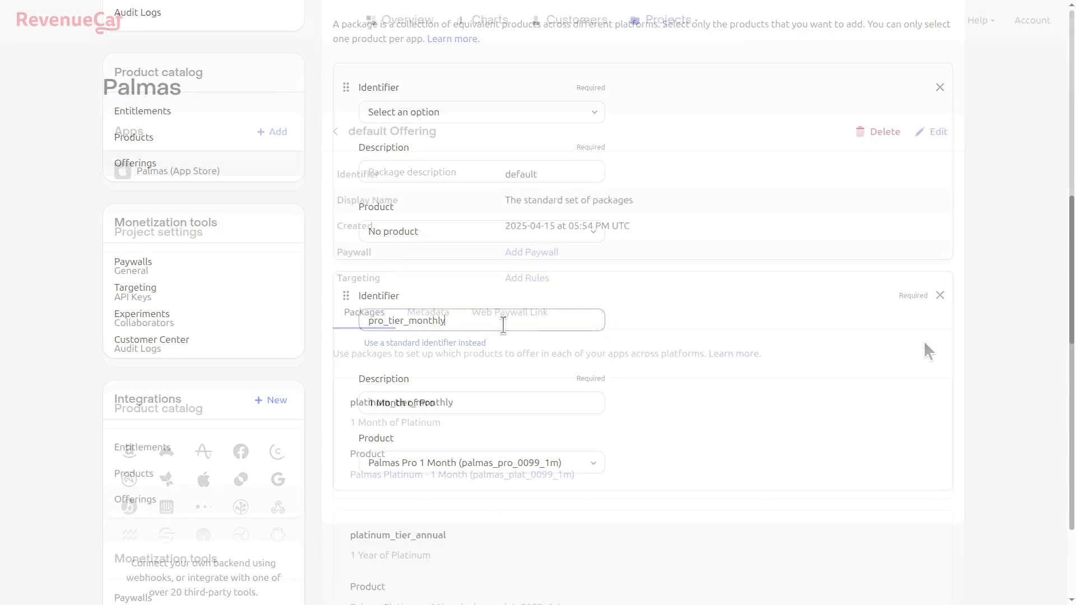
scroll(726, 313, down, 6)
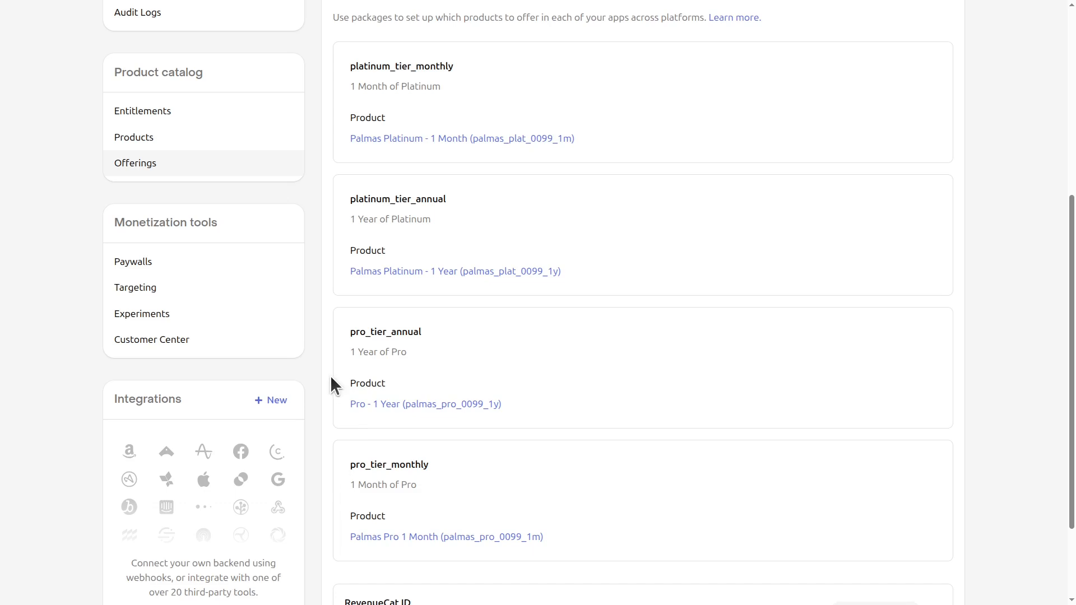
scroll(330, 375, up, 6)
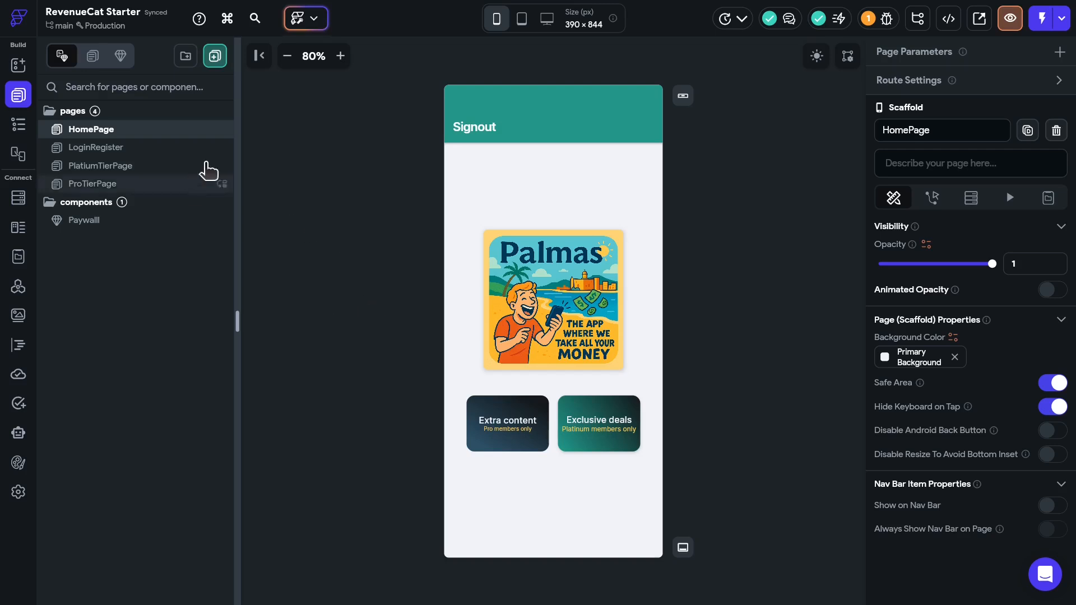
- Browse the LoginRegister, ProTierPage and Platinum tier pages, then open the Paywalll component
click(119, 151)
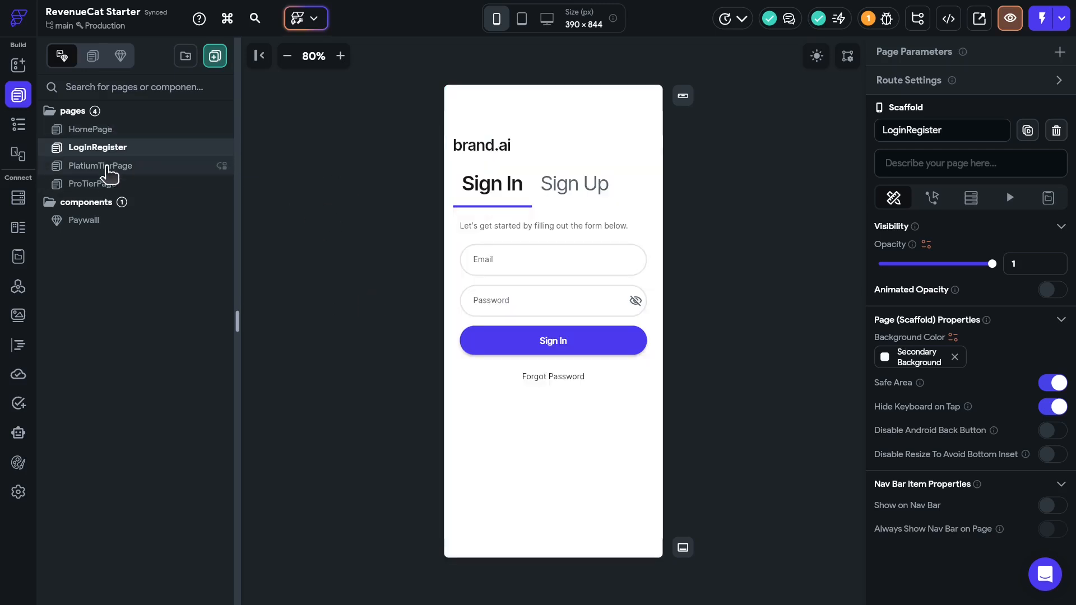
click(94, 185)
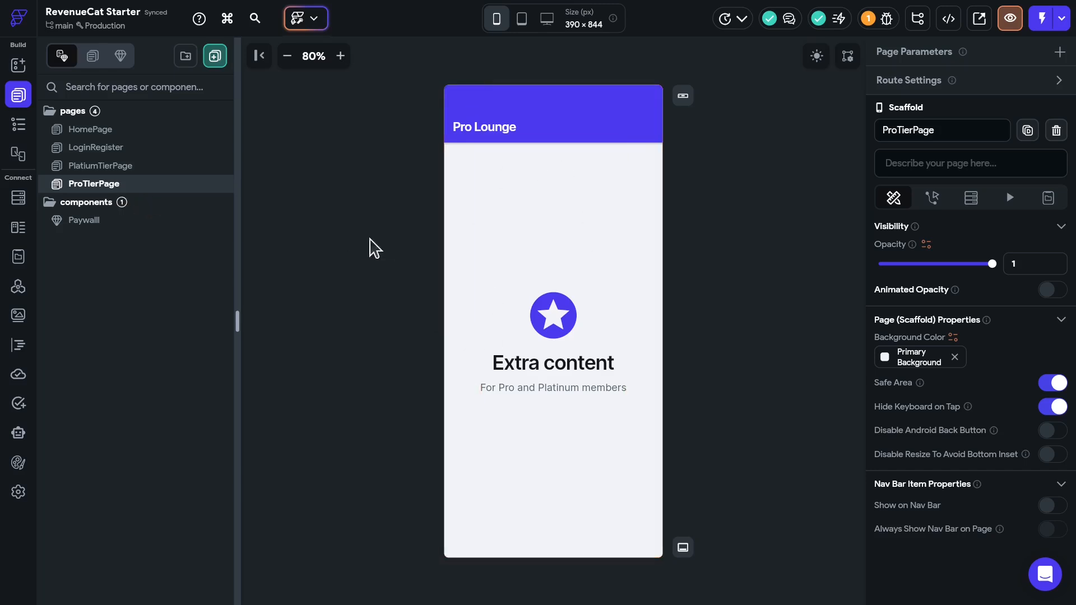
click(119, 168)
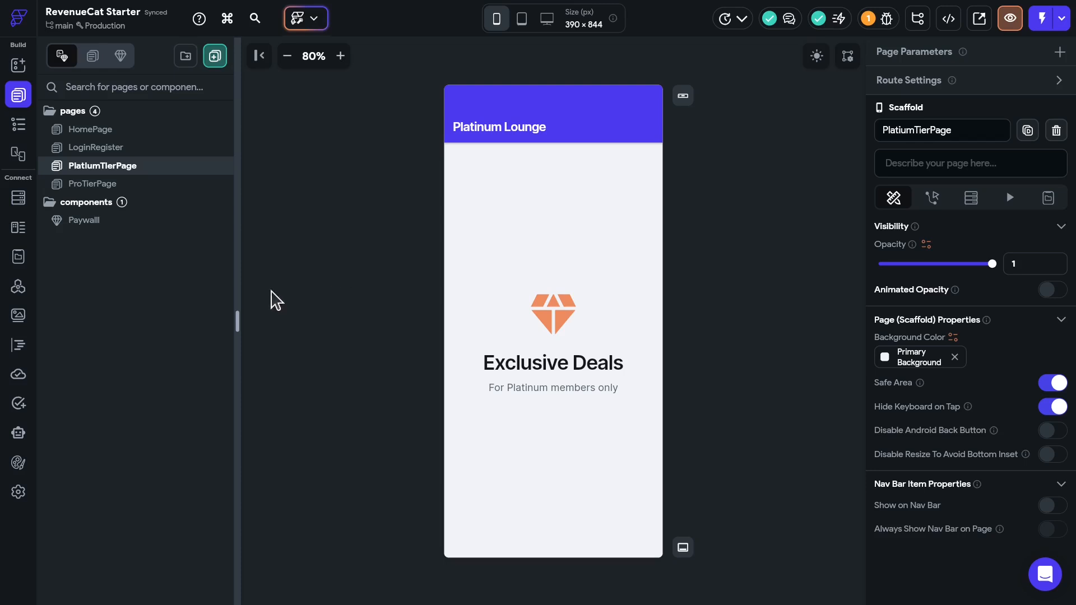
click(84, 220)
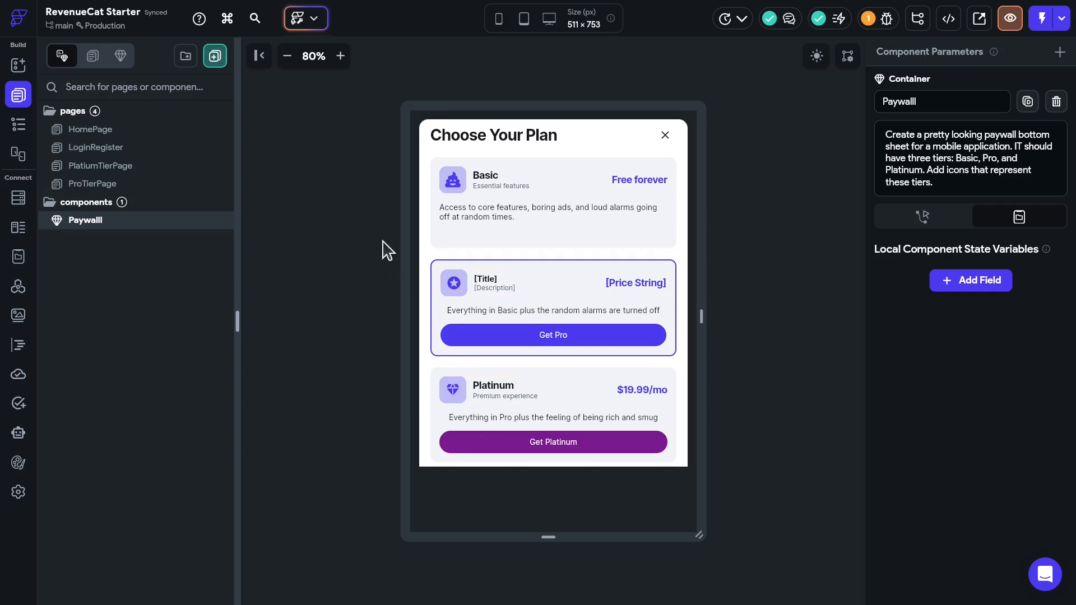
- Open the RevenueCat integration in App Settings and check its App Store Key
click(18, 493)
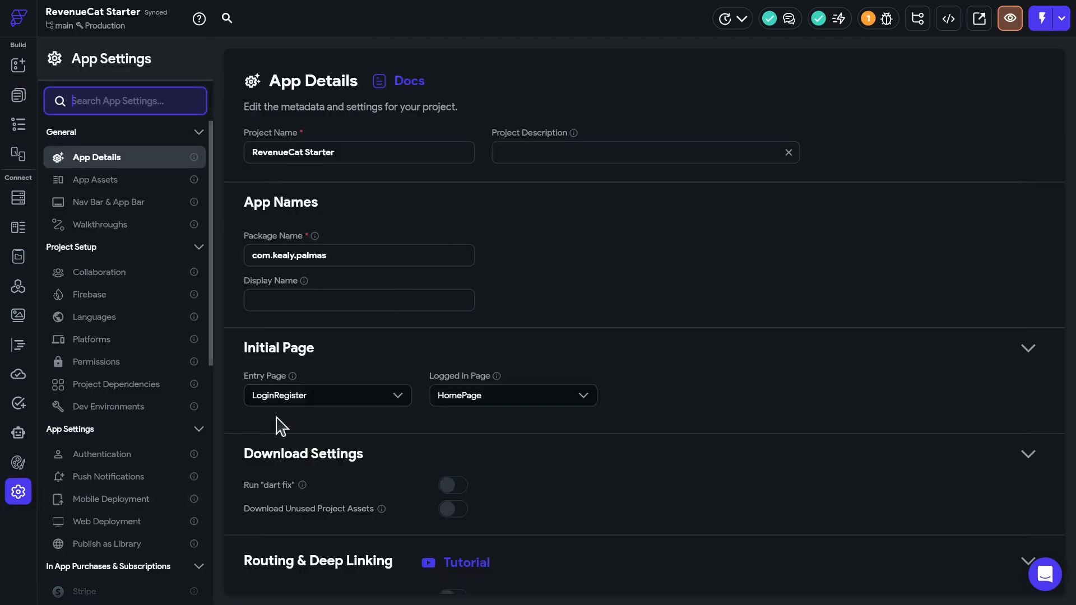
scroll(95, 437, down, 5)
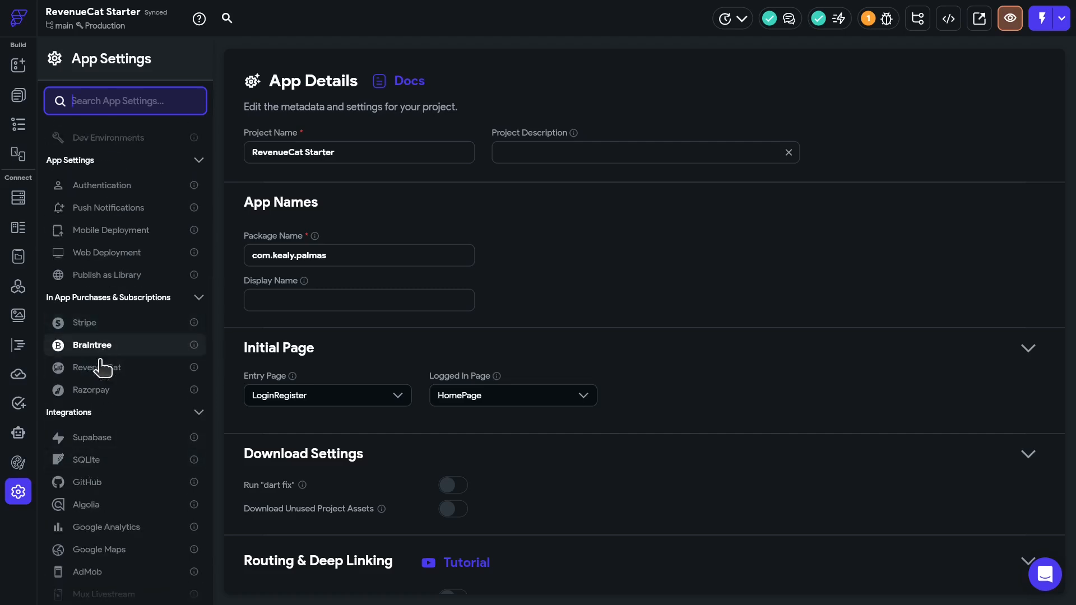
click(101, 370)
drag(329, 290, 356, 289)
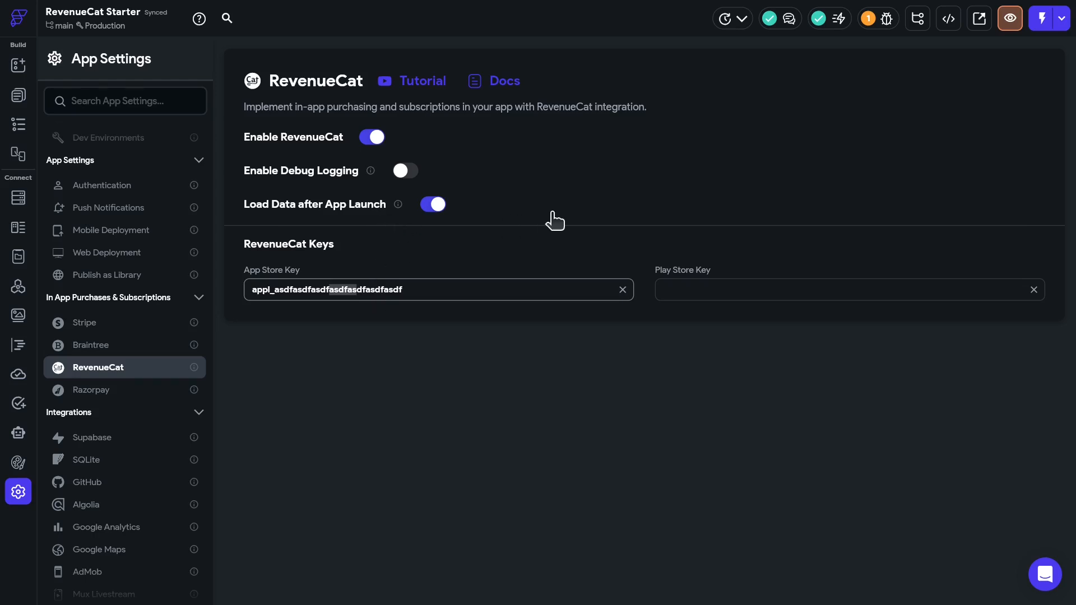
key(ctrl+Tab)
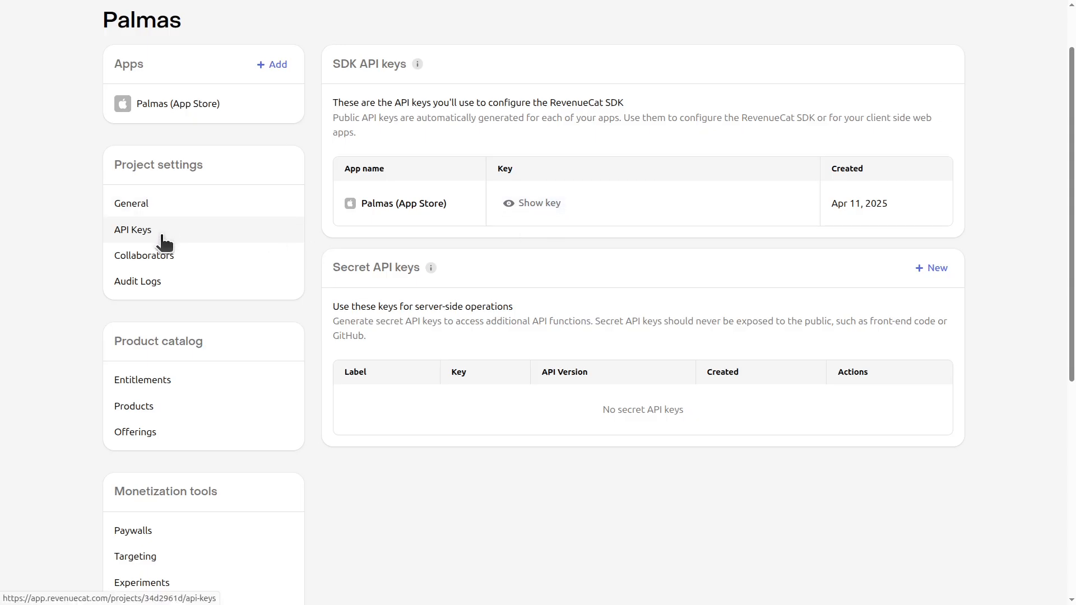
- Switch from RevenueCat's API Keys page back to FlutterFlow's RevenueCat settings
key(ctrl+shift+Tab)
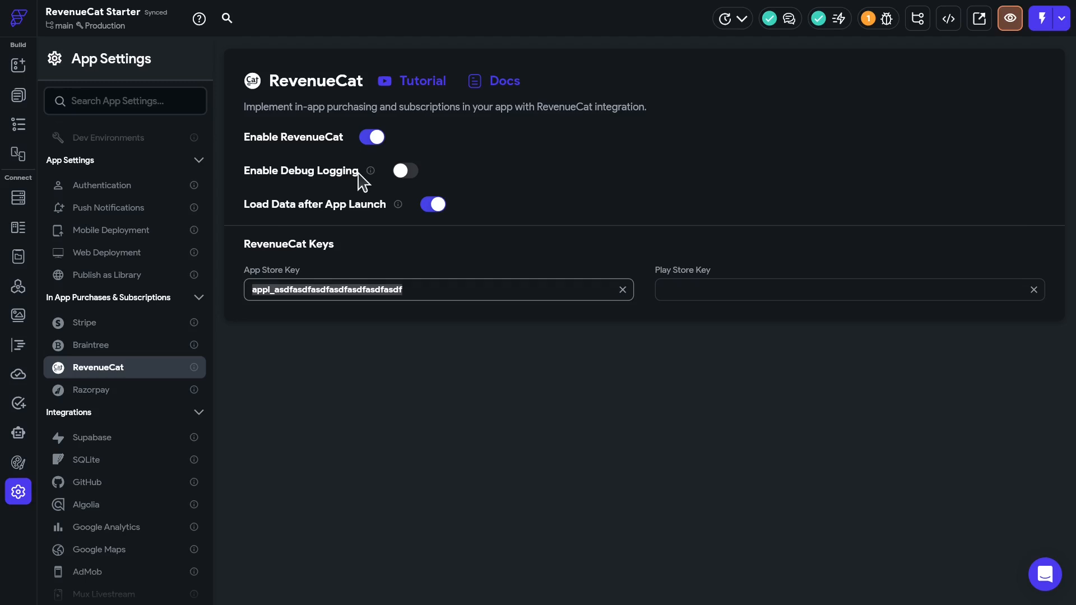
- Toggle debug logging on then off, and Load Data after App Launch off then back on
click(411, 170)
click(410, 170)
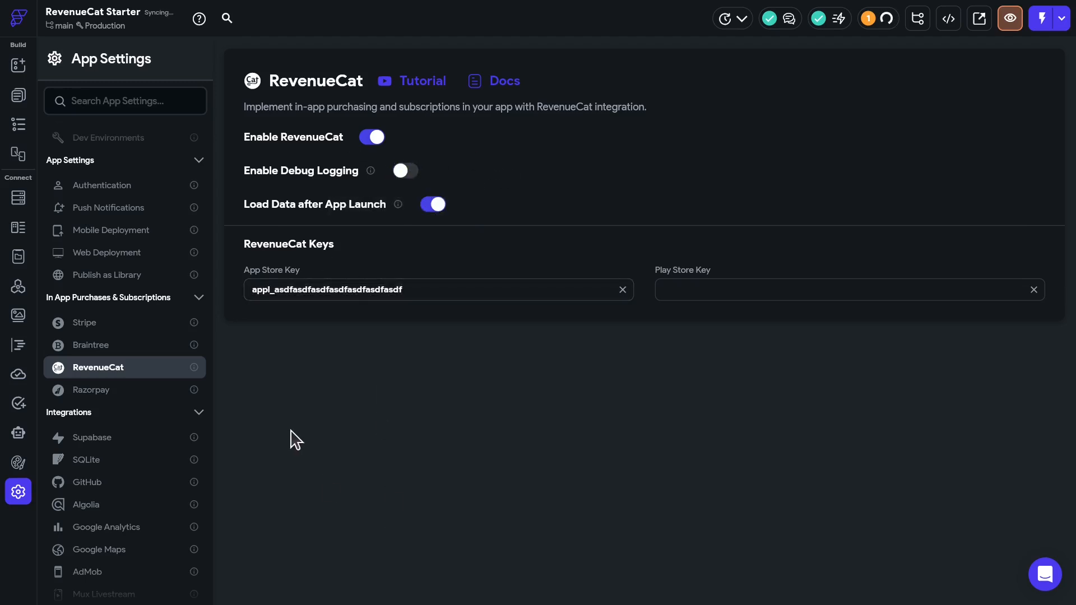
click(432, 206)
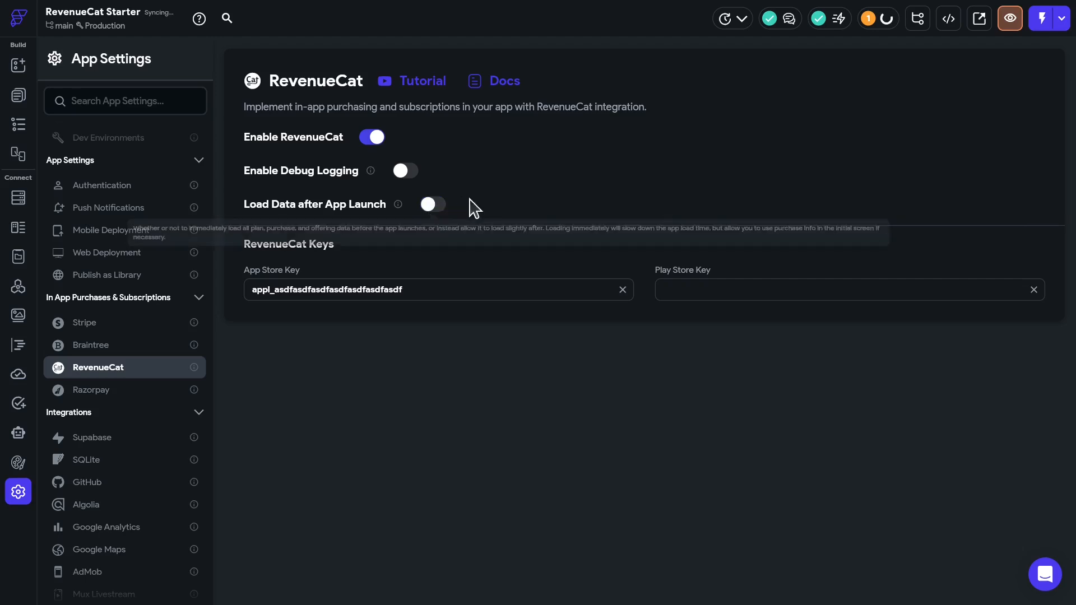
click(430, 205)
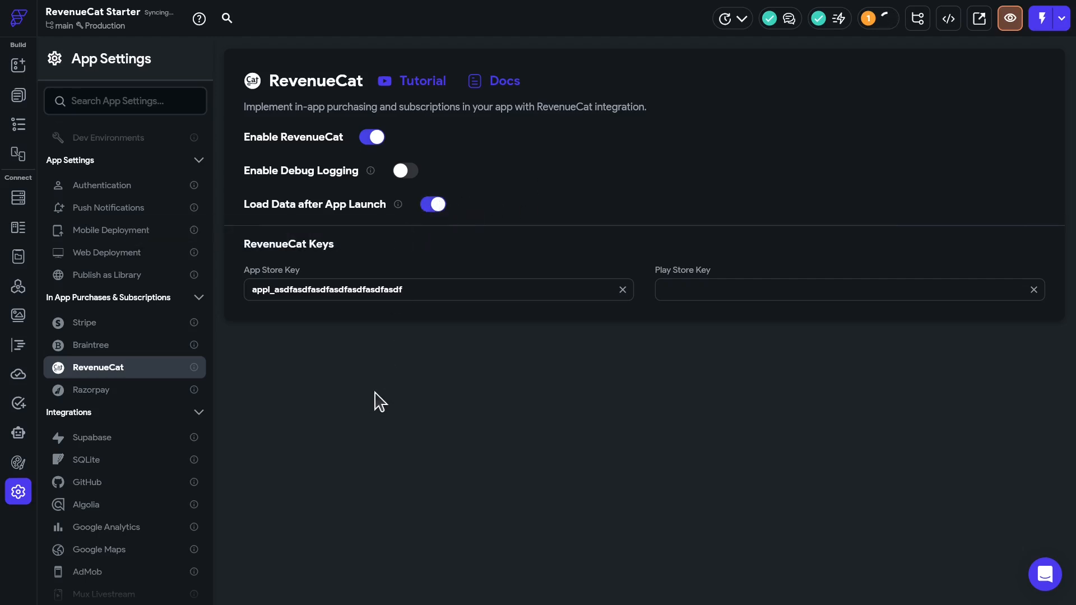
click(431, 205)
click(430, 205)
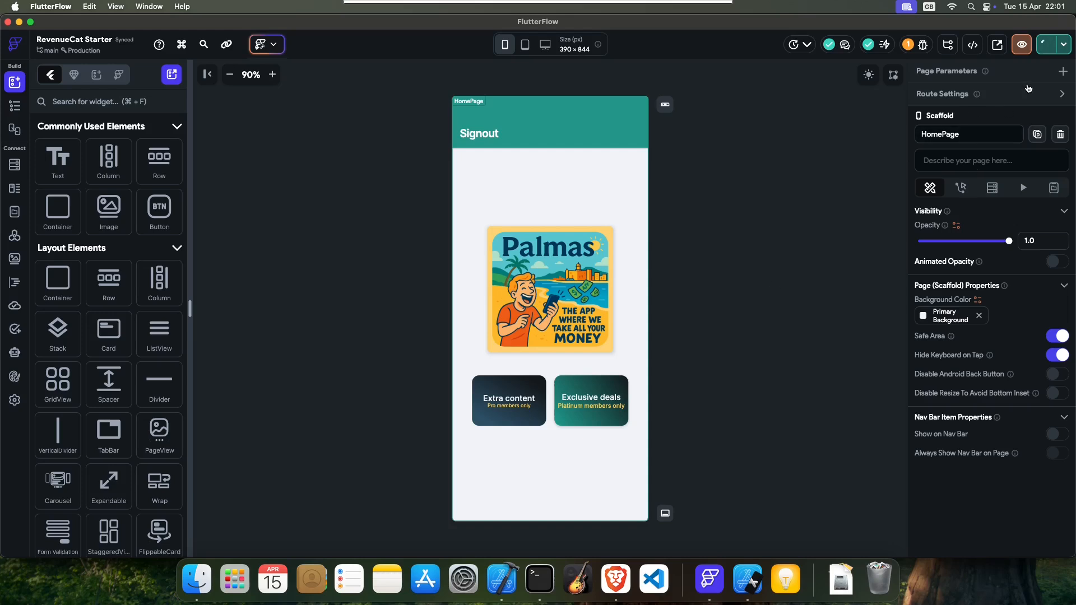
- Select the Extra content card and open its tap action flow in the Action Flow Editor
click(1065, 45)
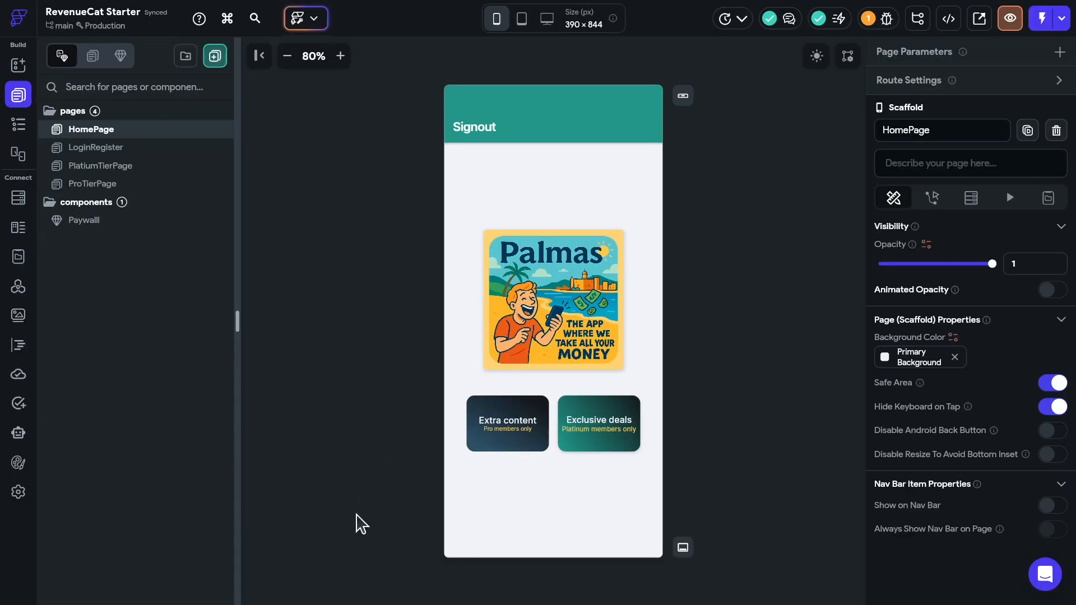
click(494, 443)
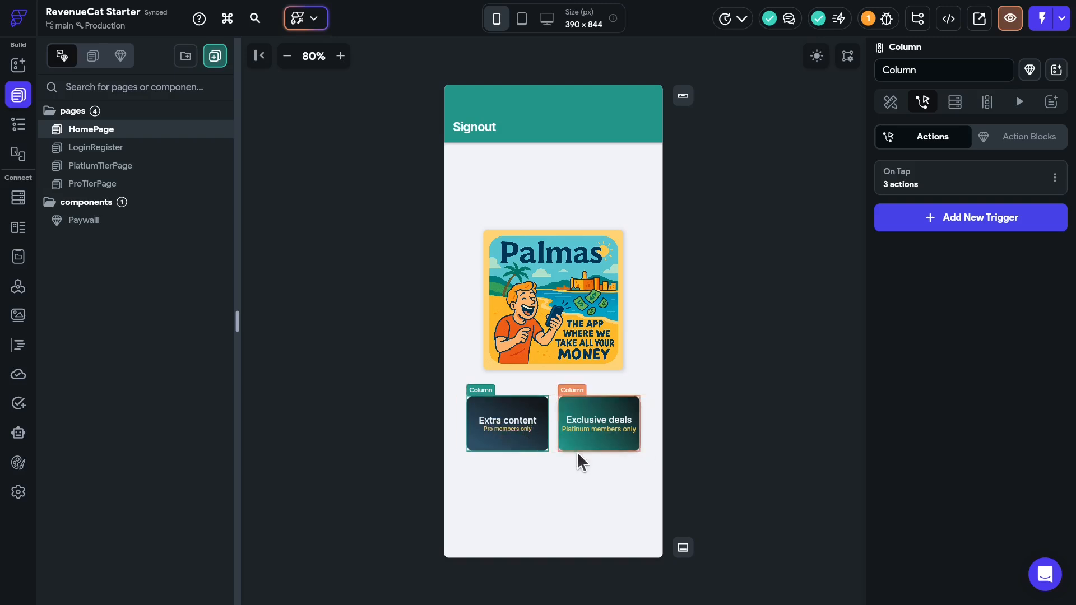
click(594, 445)
click(490, 439)
click(584, 437)
click(492, 443)
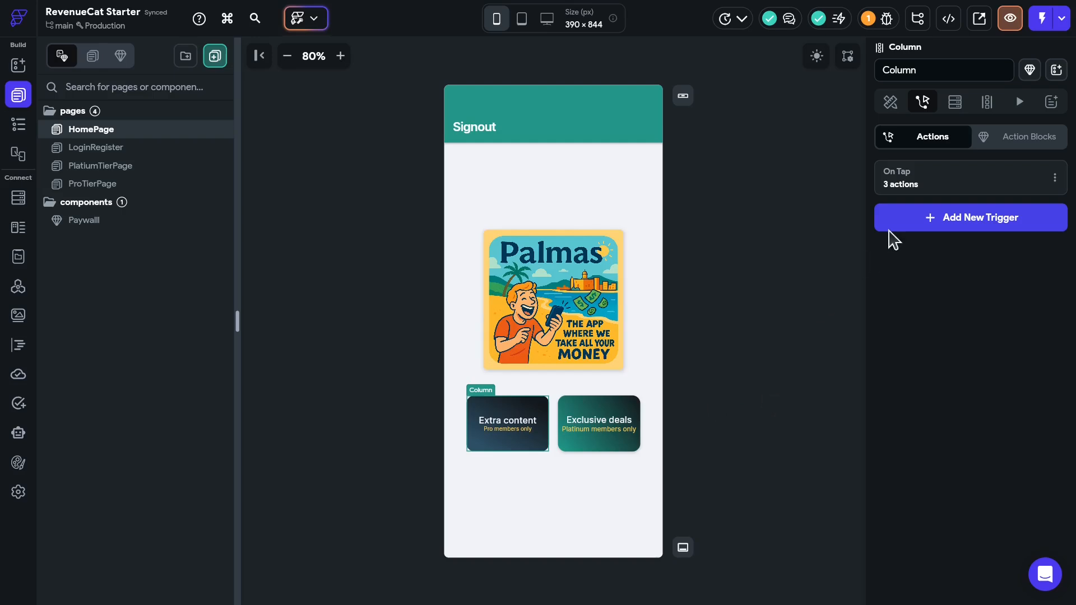
click(926, 185)
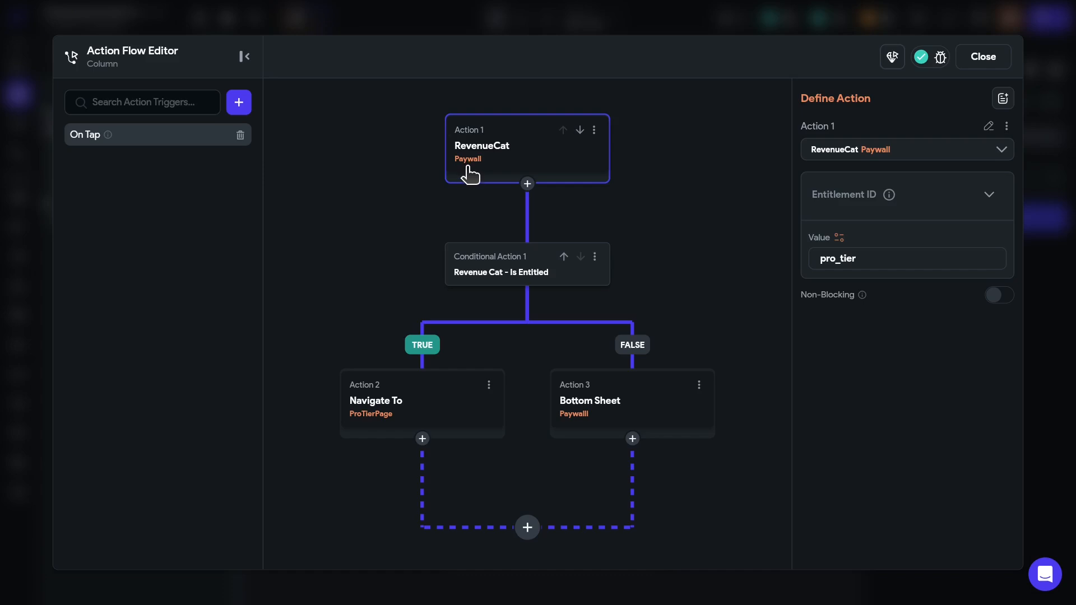
- Inspect the pro_tier entitlement condition and Paywalll bottom-sheet step, then close and open Paywalll
double_click(876, 259)
click(528, 265)
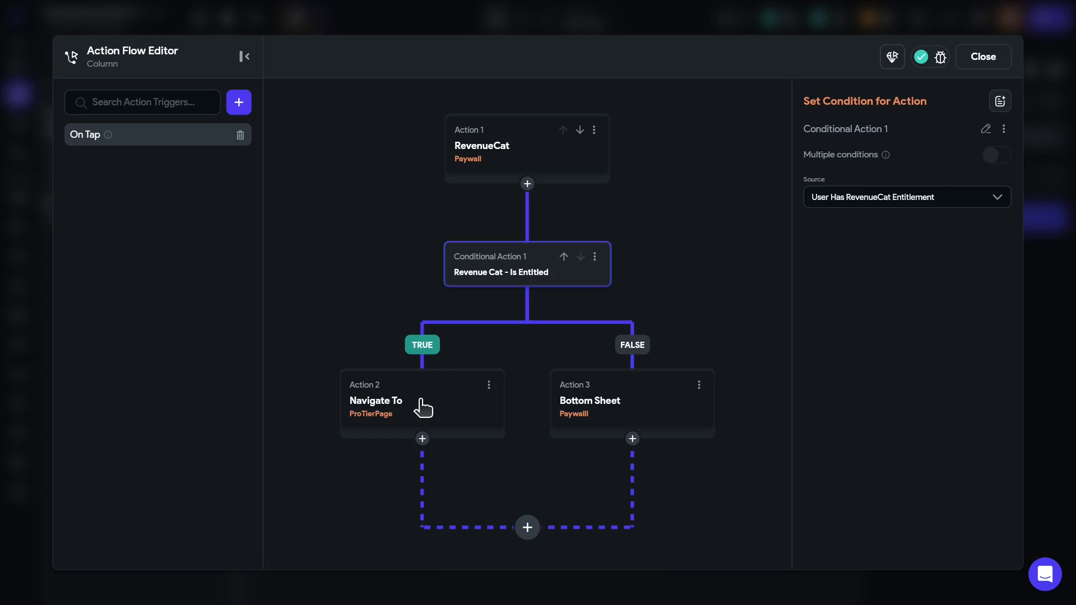
click(647, 407)
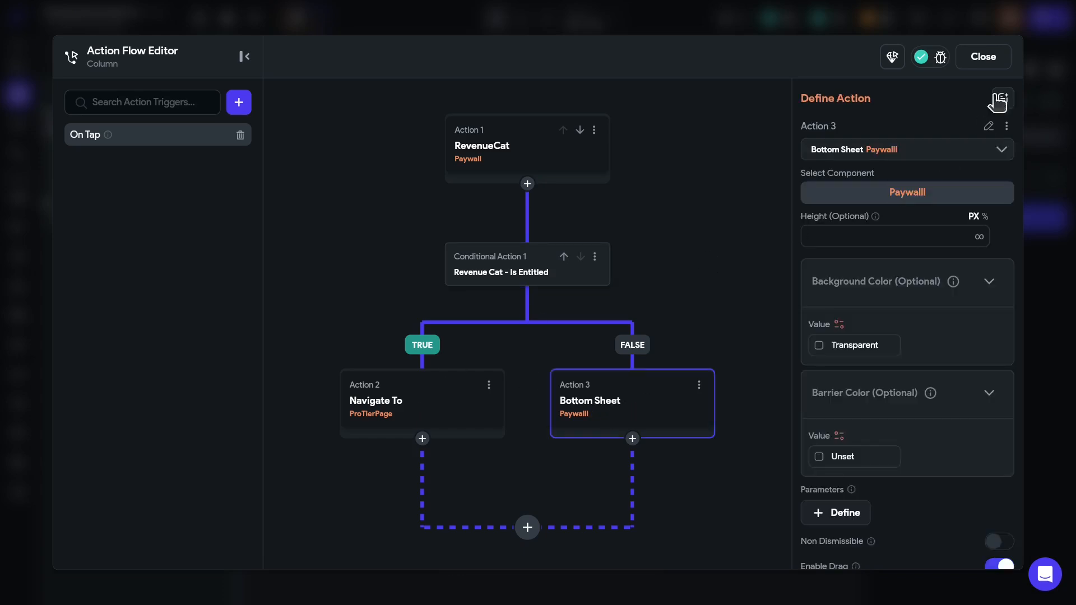
click(982, 58)
click(85, 220)
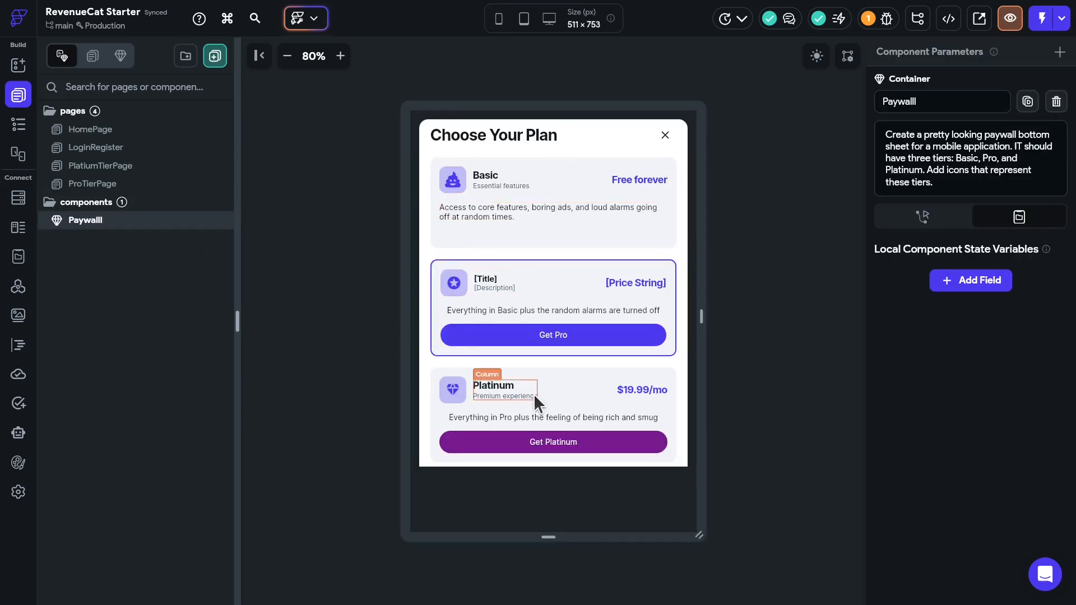
- Select the Pro tier's [Title] text and open its variable binding for RevenueCat
click(486, 280)
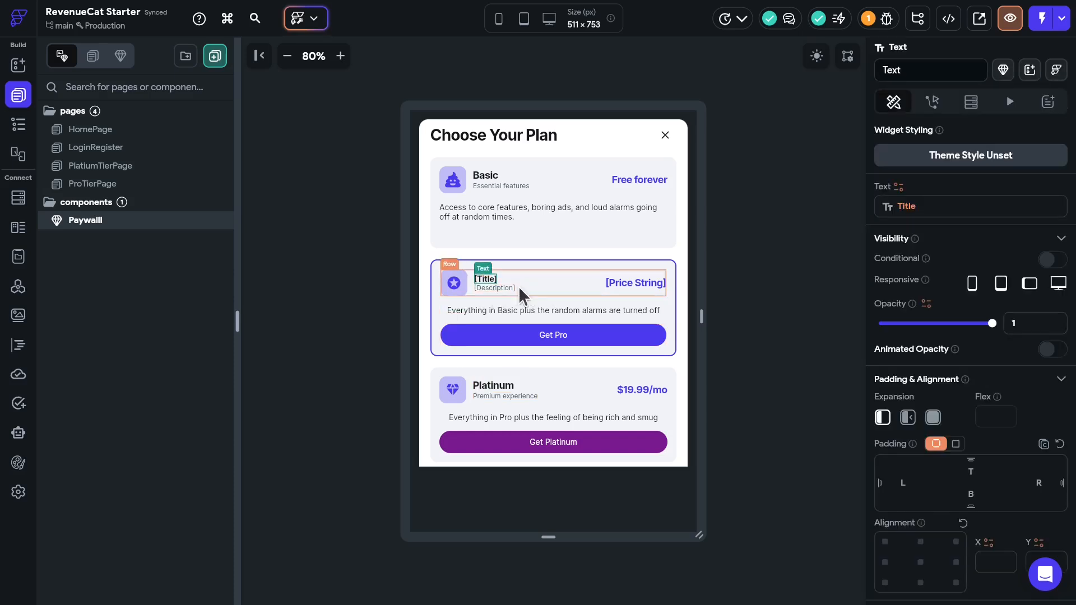
click(914, 206)
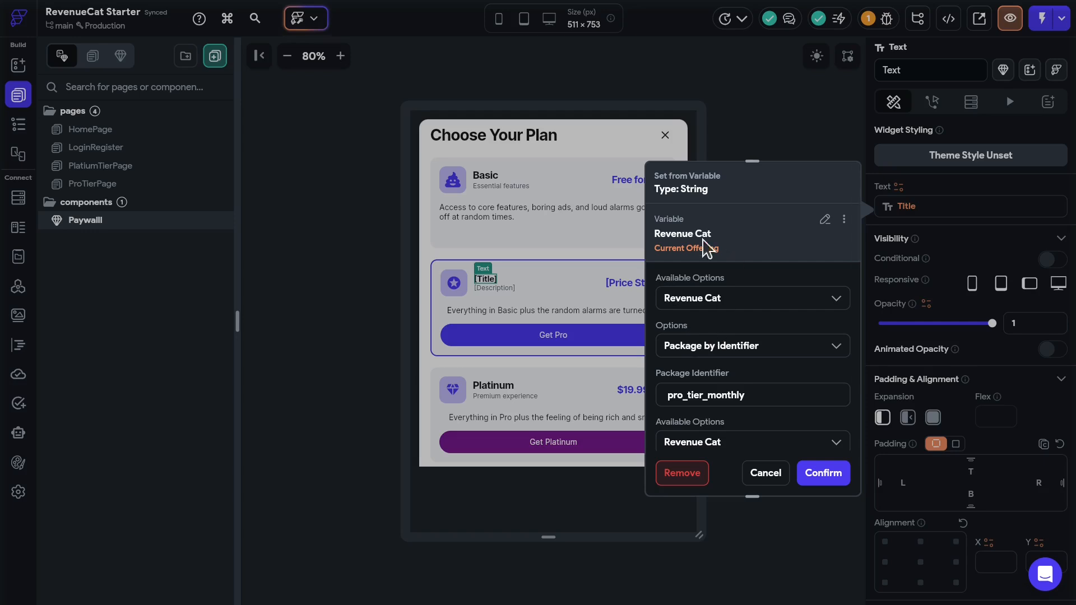
scroll(770, 336, down, 3)
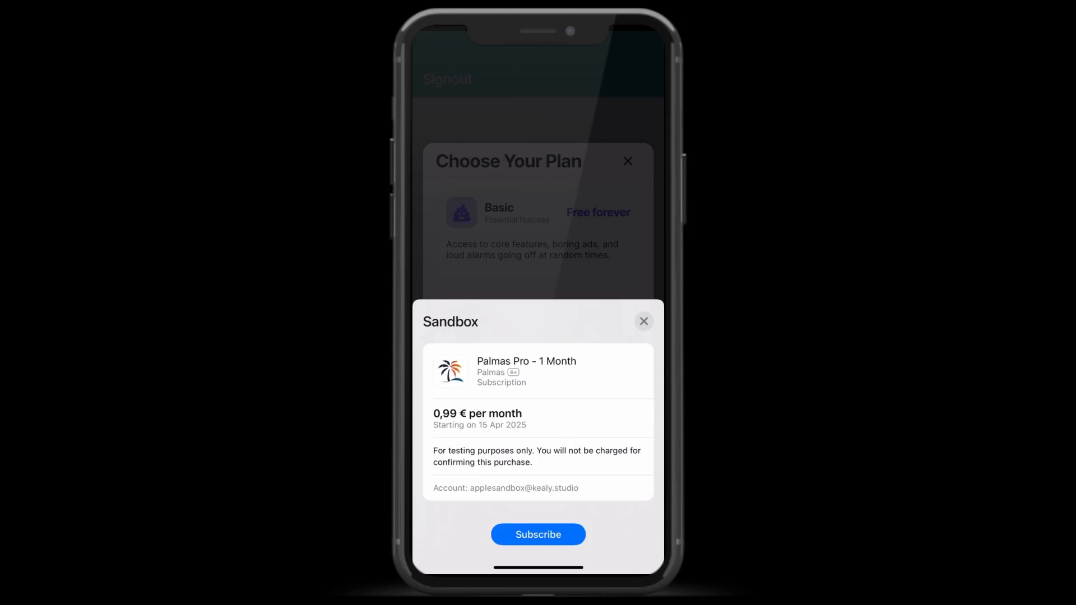
- Buy Palmas Pro monthly with the sandbox account, dismiss the success alert, and open Extra content's Pro Lounge
click(538, 535)
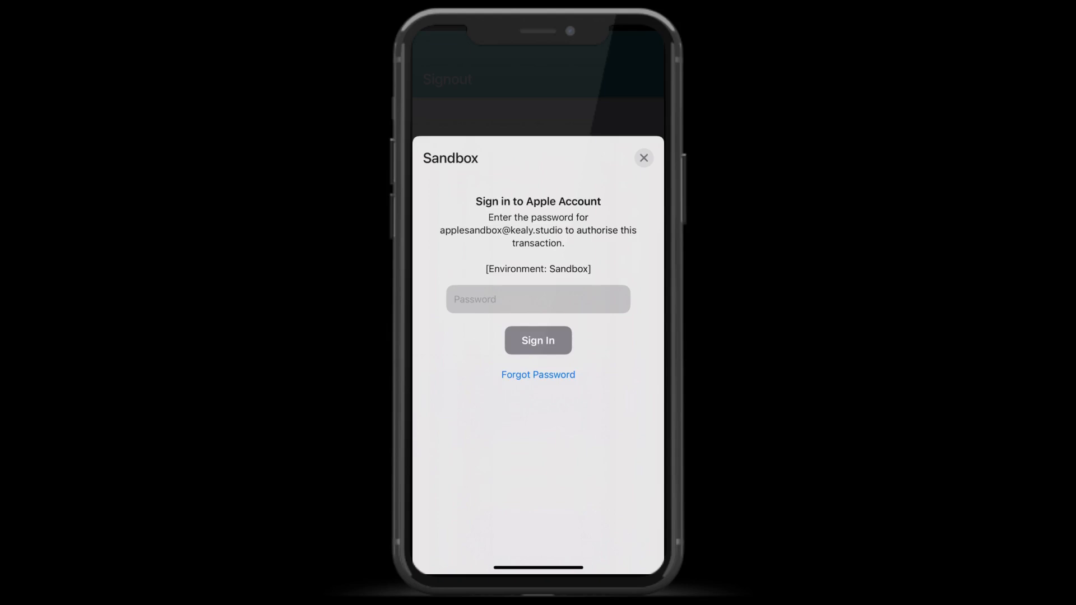
text(•)
click(538, 341)
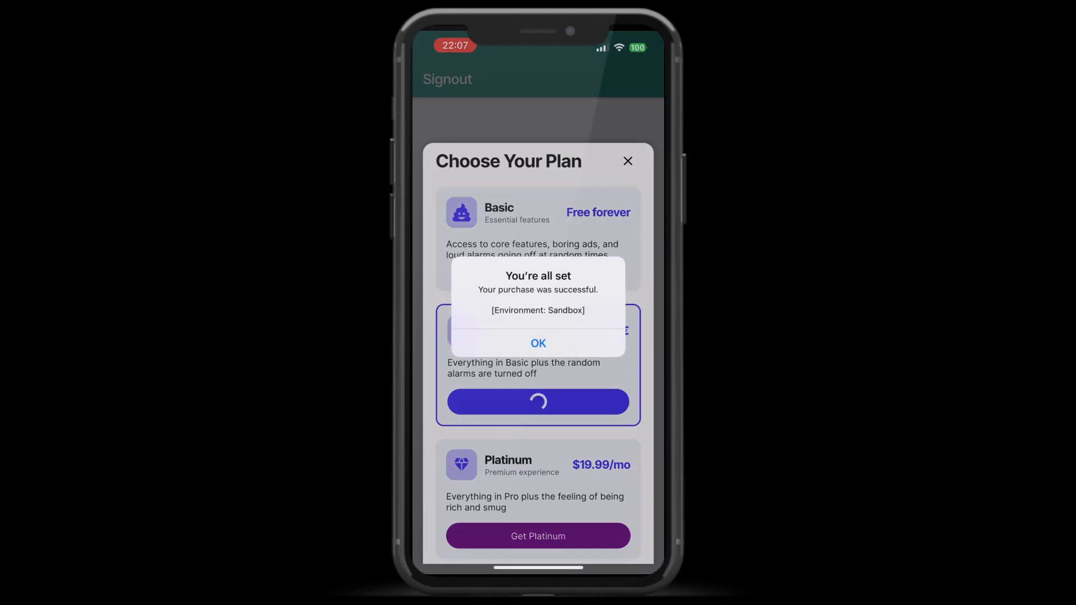
click(538, 343)
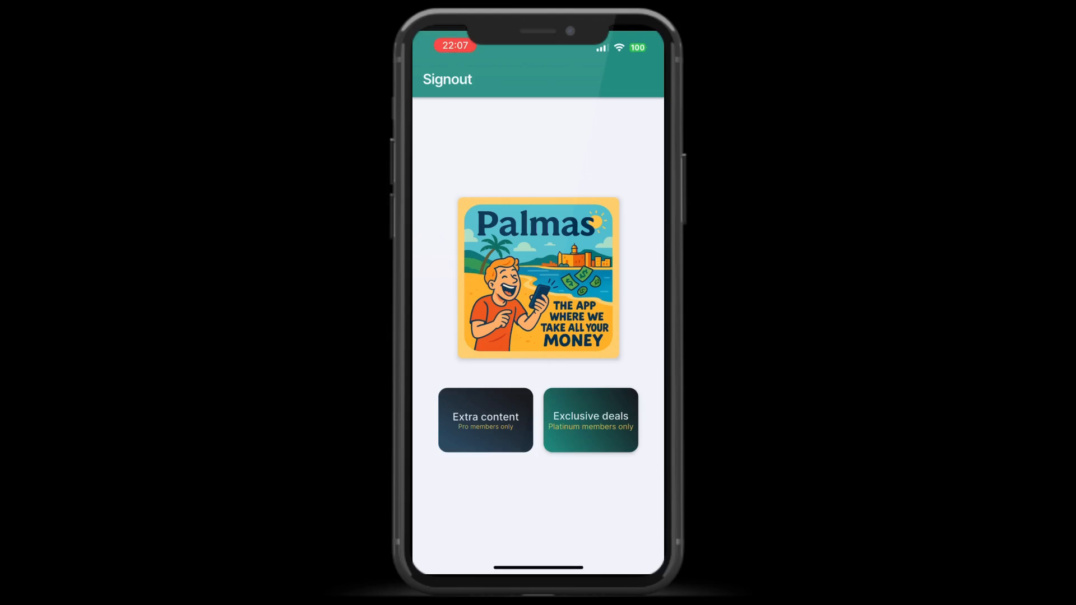
click(485, 420)
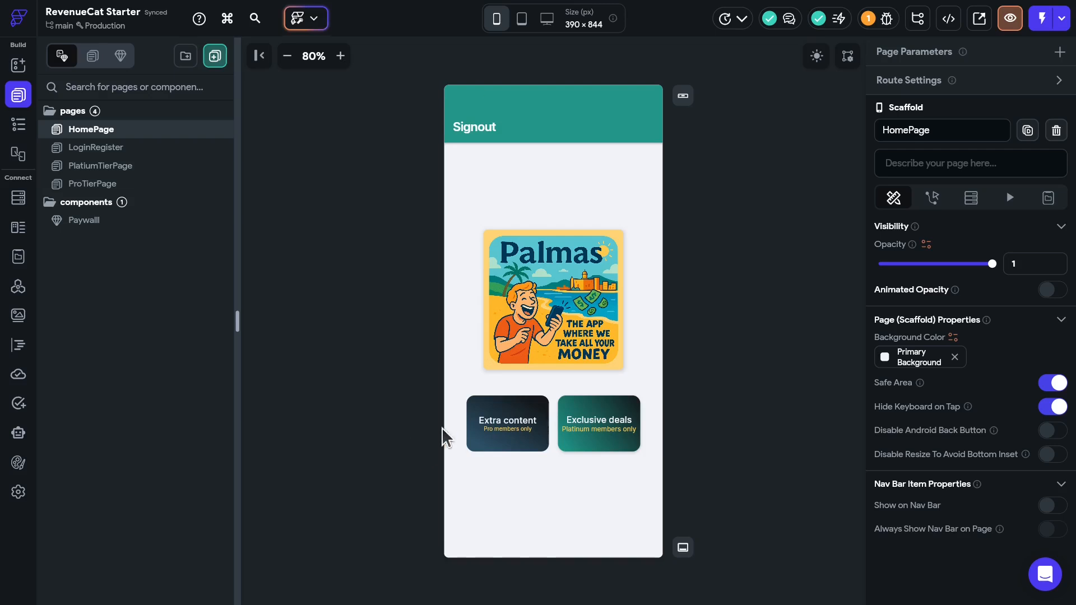
- Add a RevenueCat Paywall tap action to the Exclusive deals card
click(598, 432)
click(910, 257)
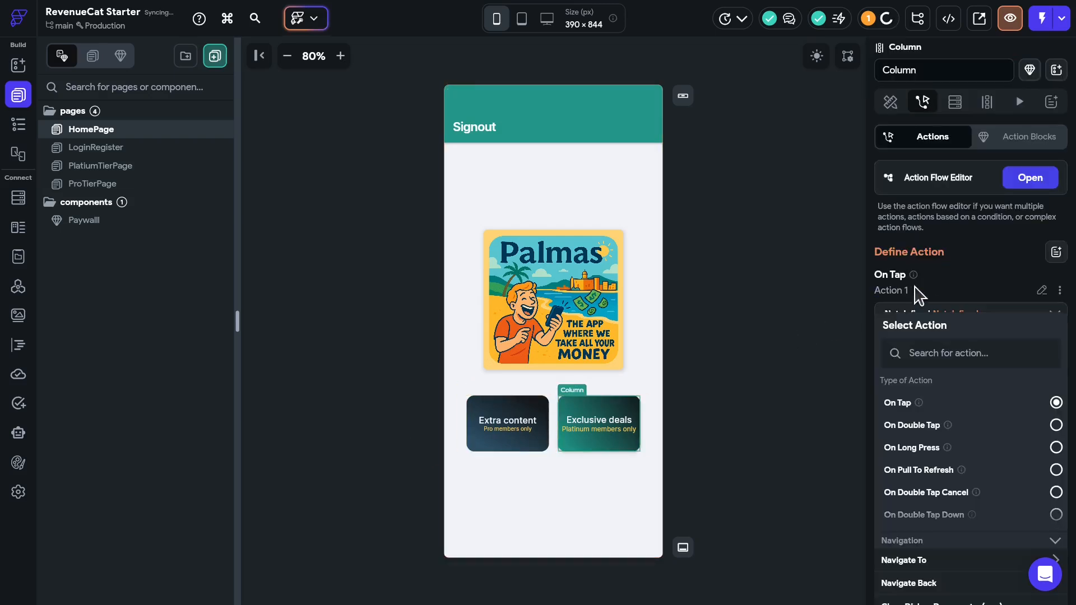
click(940, 347)
scroll(971, 337, down, 2)
text(reve)
scroll(971, 485, down, 3)
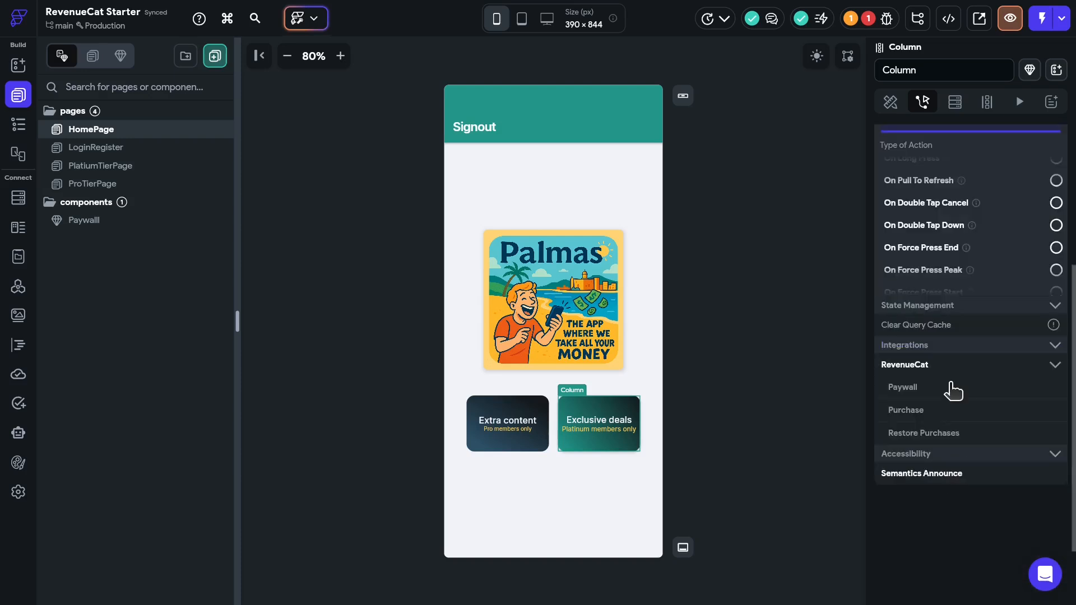
click(933, 389)
scroll(987, 349, up, 3)
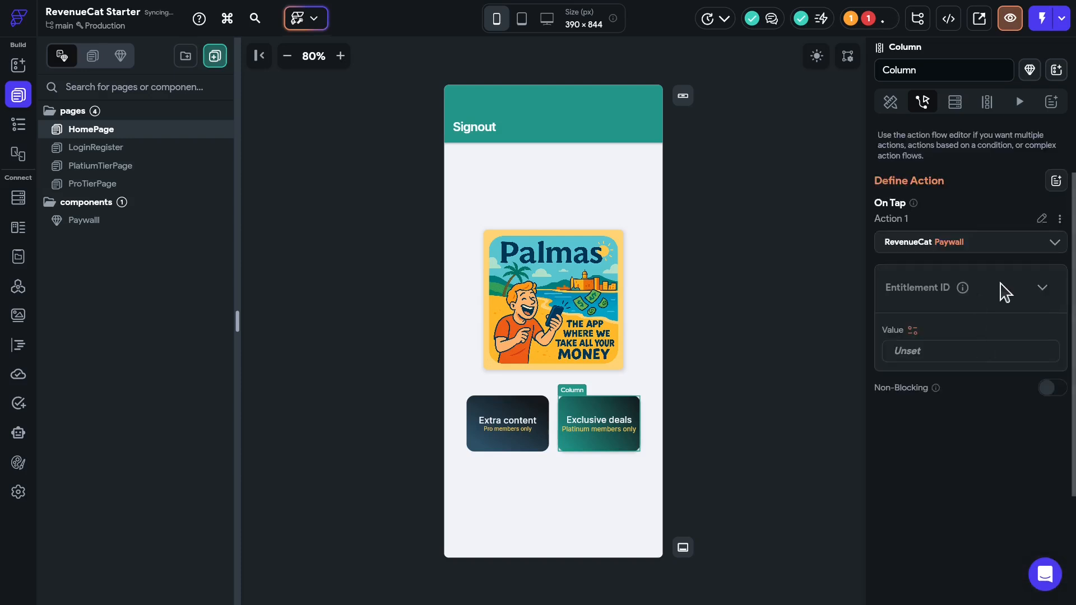
scroll(1003, 241, up, 2)
- Set the paywall's Entitlement ID to platinum_tier, copied from RevenueCat's entitlements list
click(1028, 178)
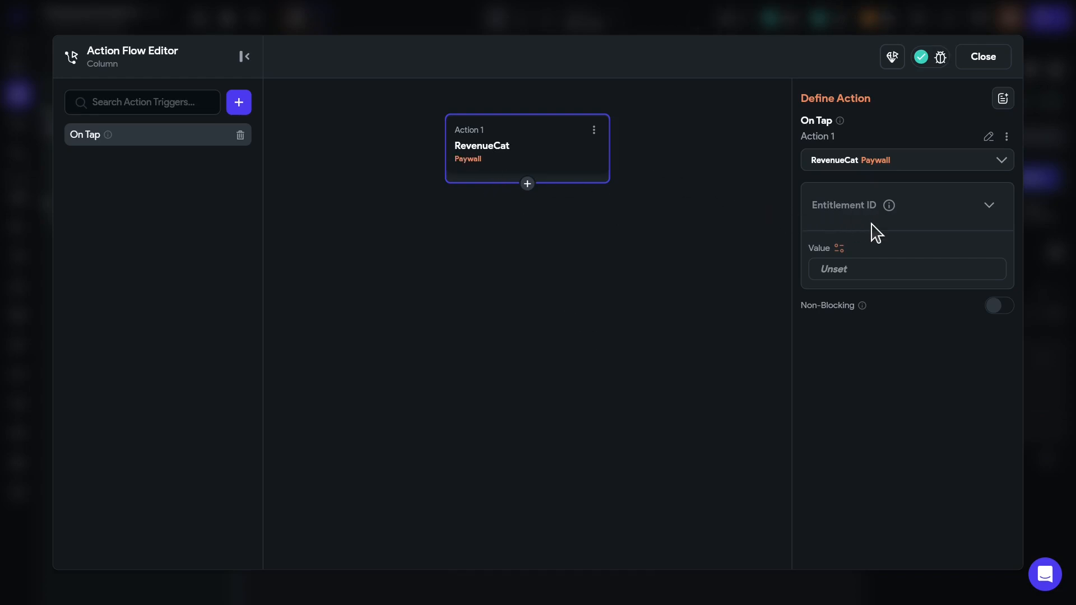
key(ctrl+Tab)
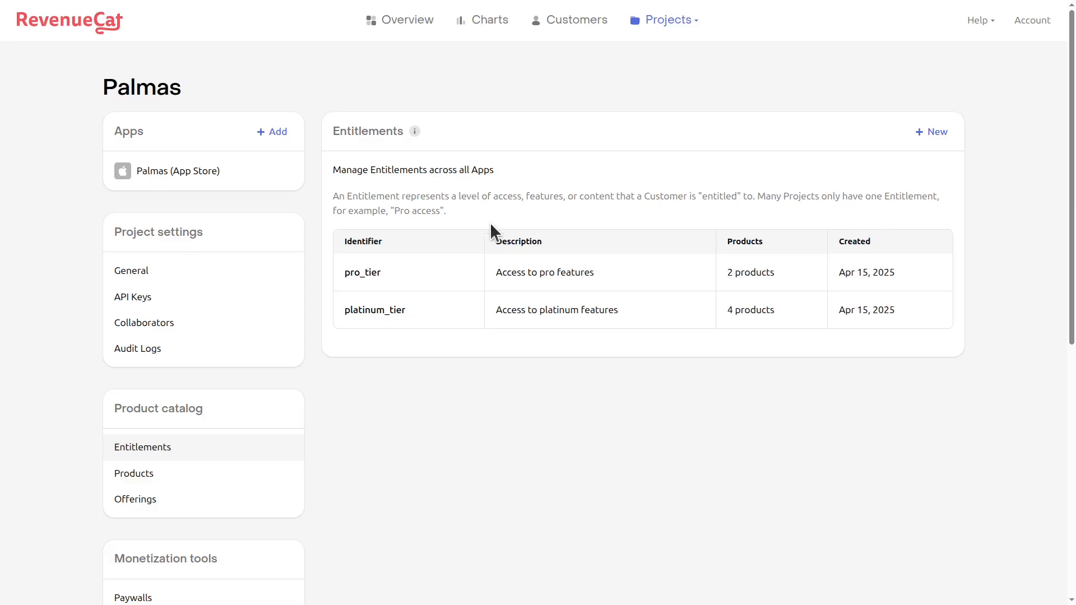
drag(422, 311, 337, 305)
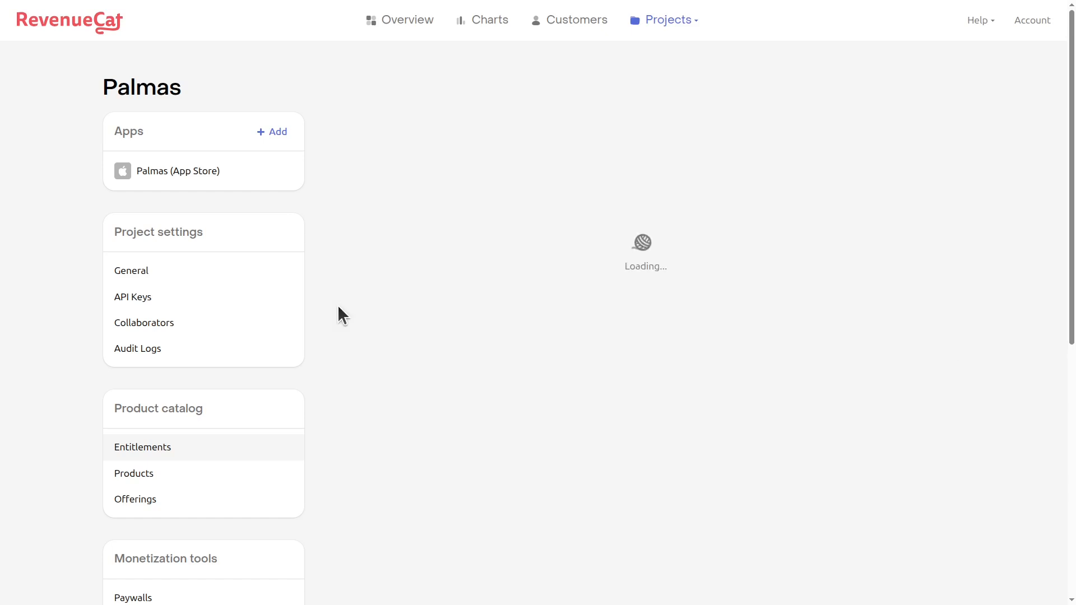
key(ctrl+Tab)
click(930, 270)
text(platinum_tier)
- Add a conditional after the paywall that navigates entitled users to PlatiumTierPage
click(528, 184)
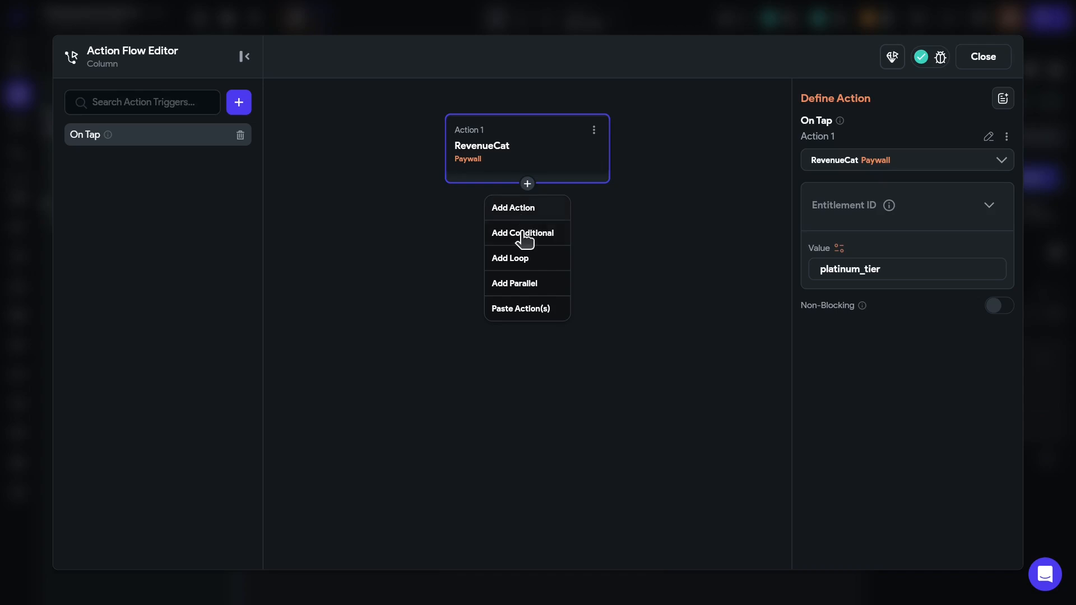
click(524, 235)
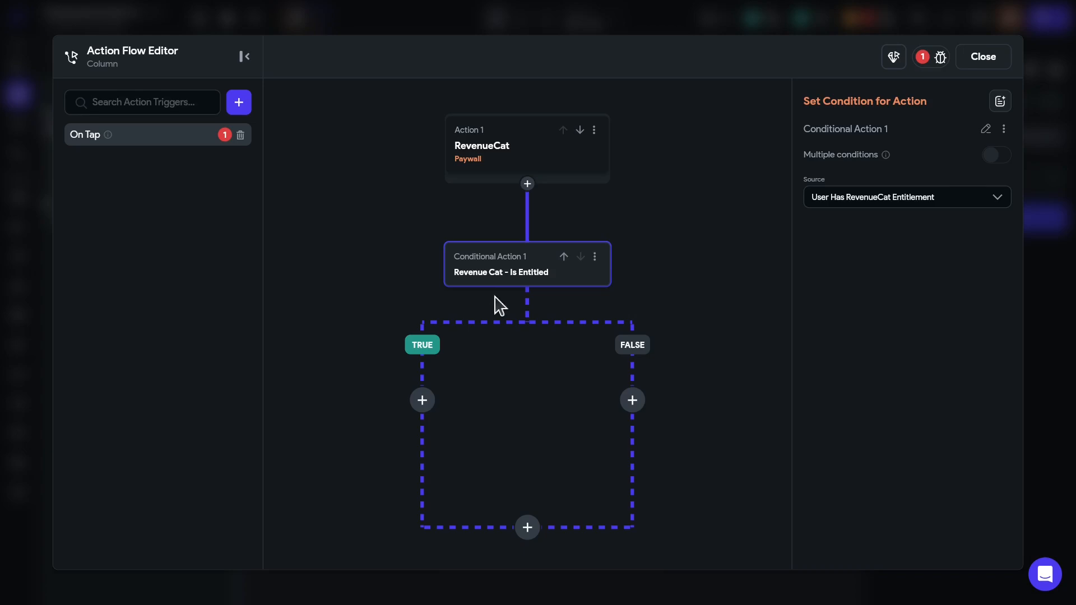
click(424, 401)
click(415, 431)
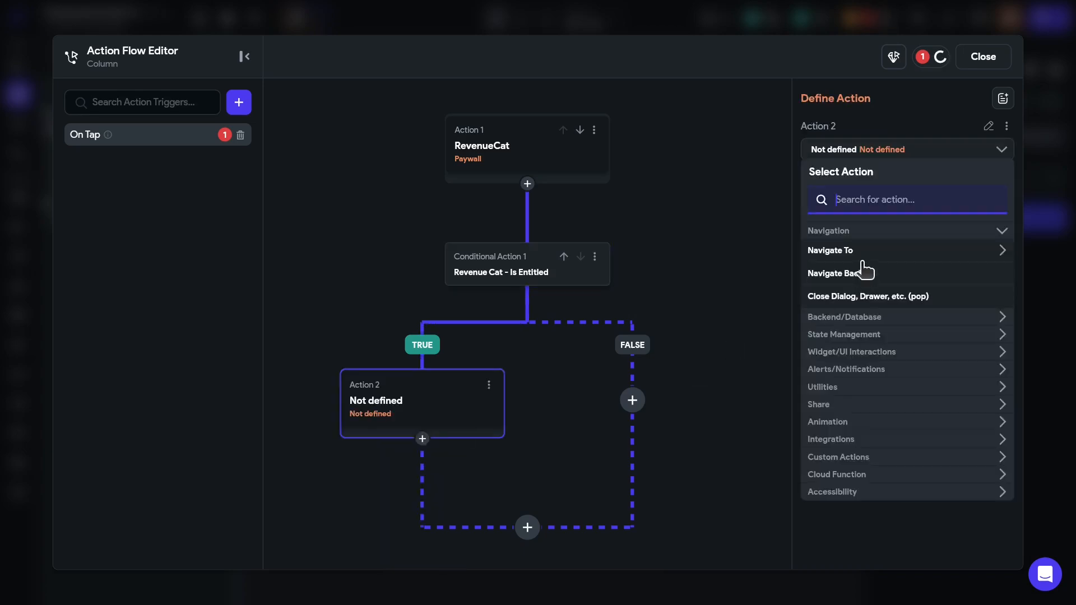
click(853, 254)
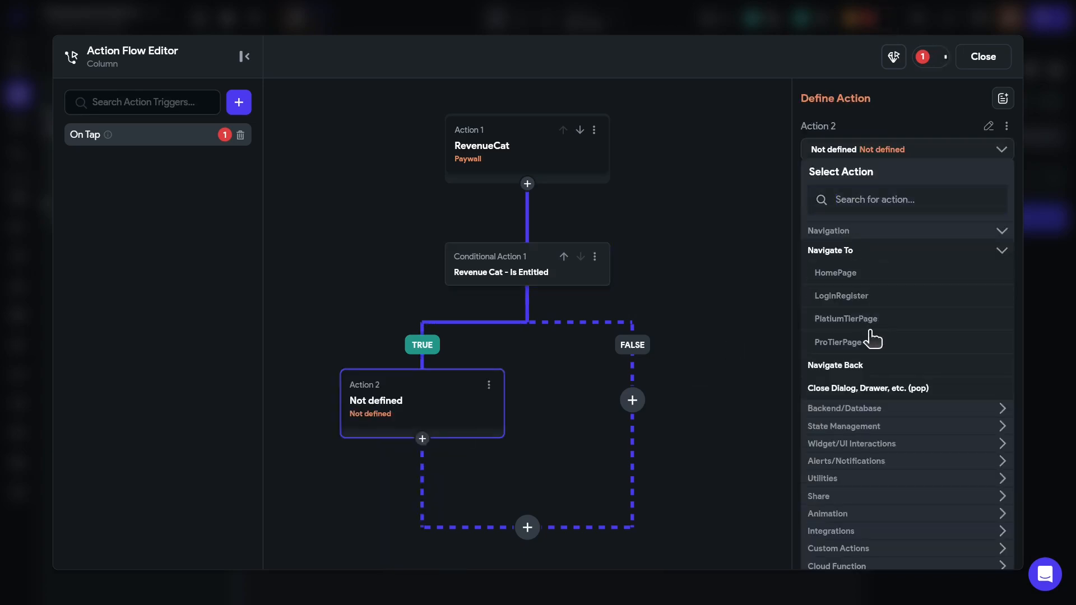
click(875, 319)
- On the FALSE branch, show the Paywalll bottom sheet with Enable Drag and Use Safe Area on
click(633, 400)
click(637, 399)
click(619, 429)
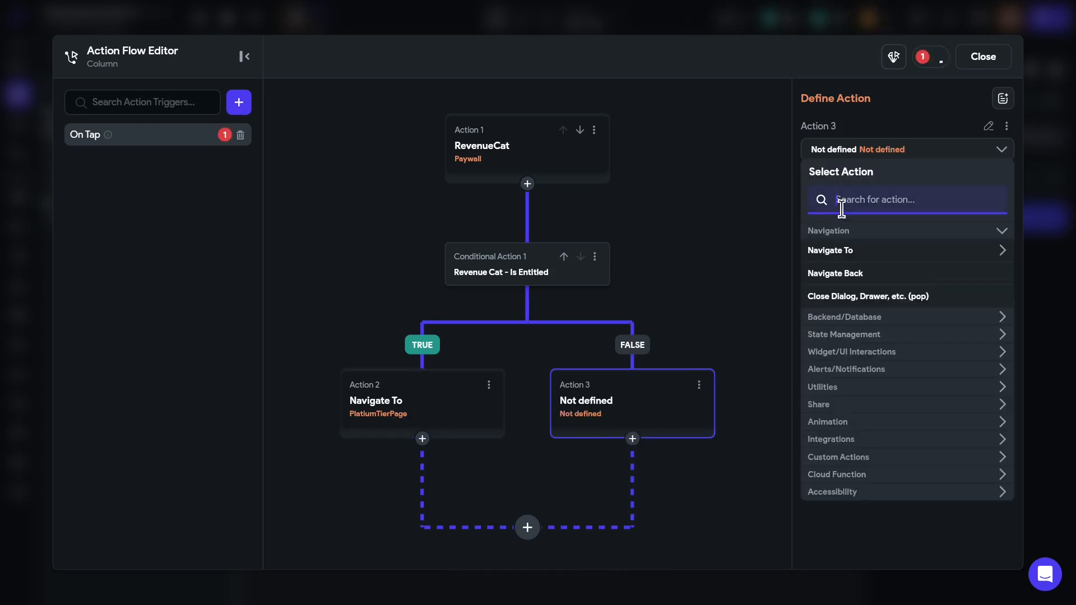
text(baott)
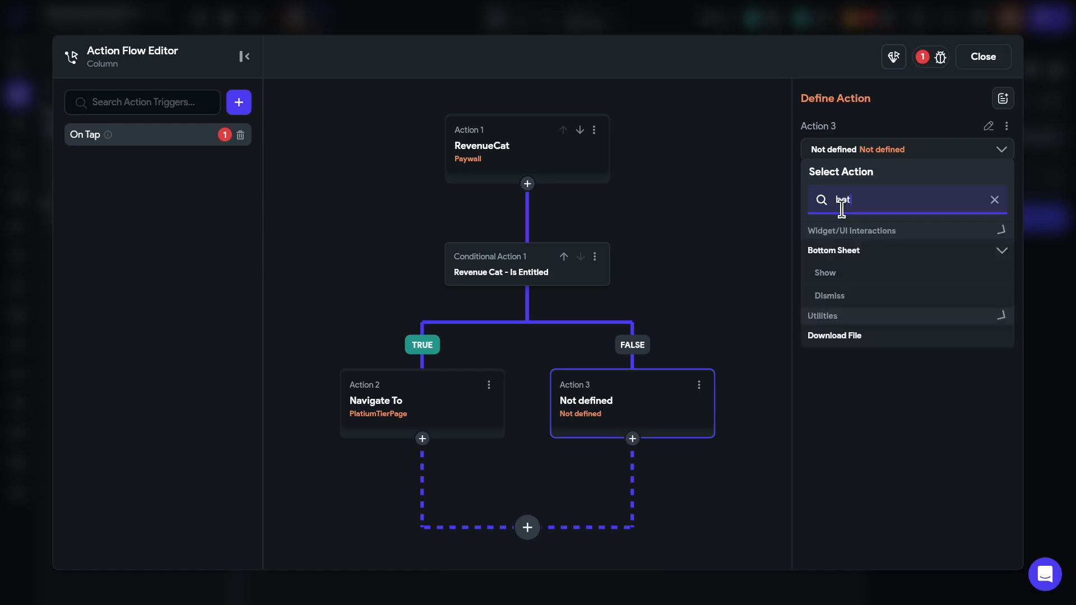
click(841, 273)
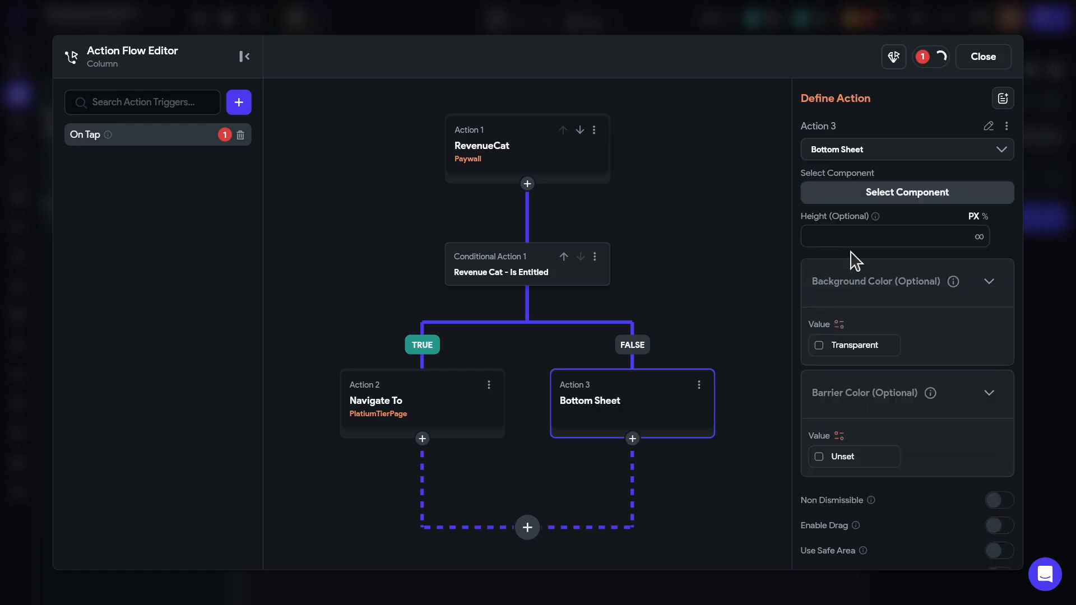
click(918, 196)
click(845, 275)
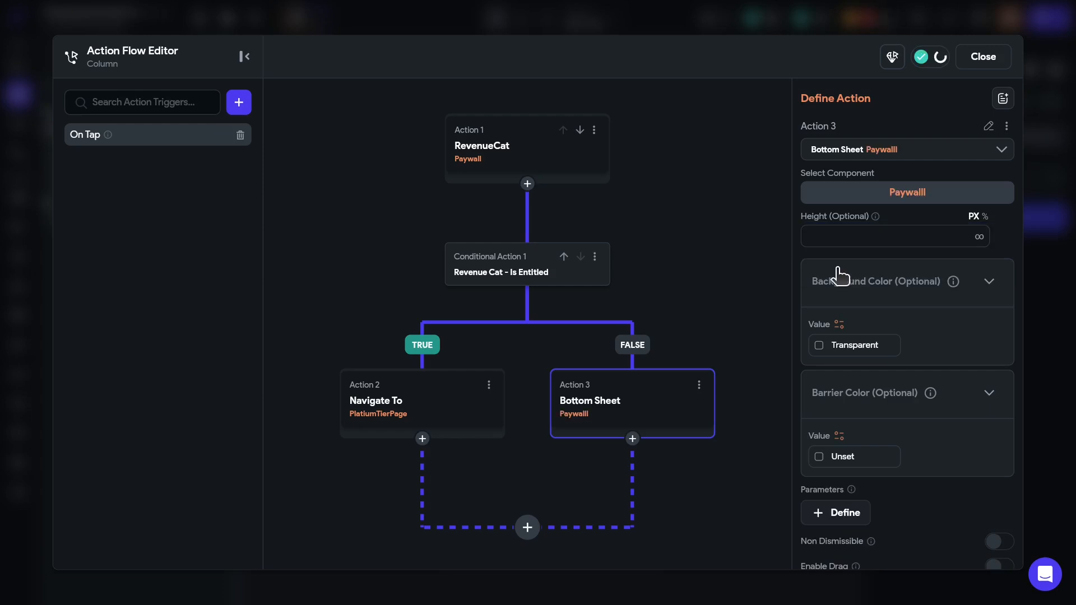
scroll(908, 430, down, 4)
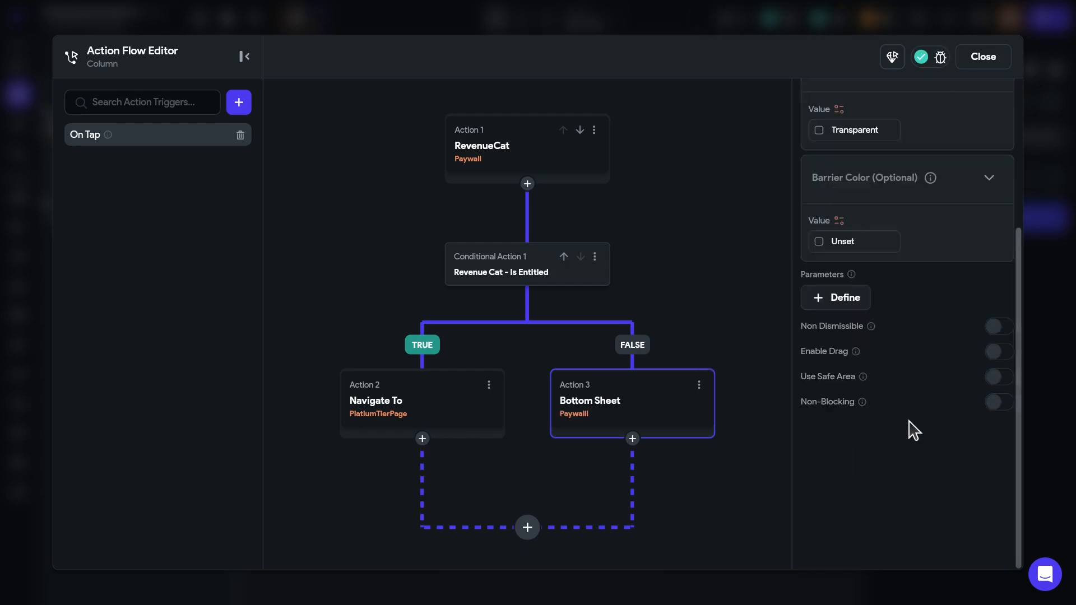
click(1000, 353)
click(995, 377)
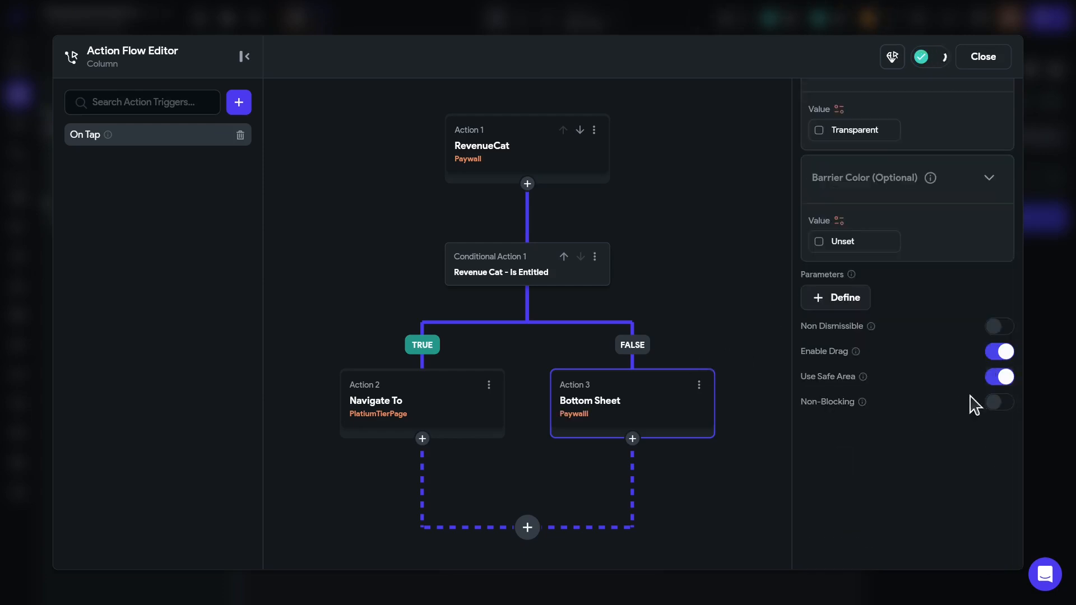
click(975, 58)
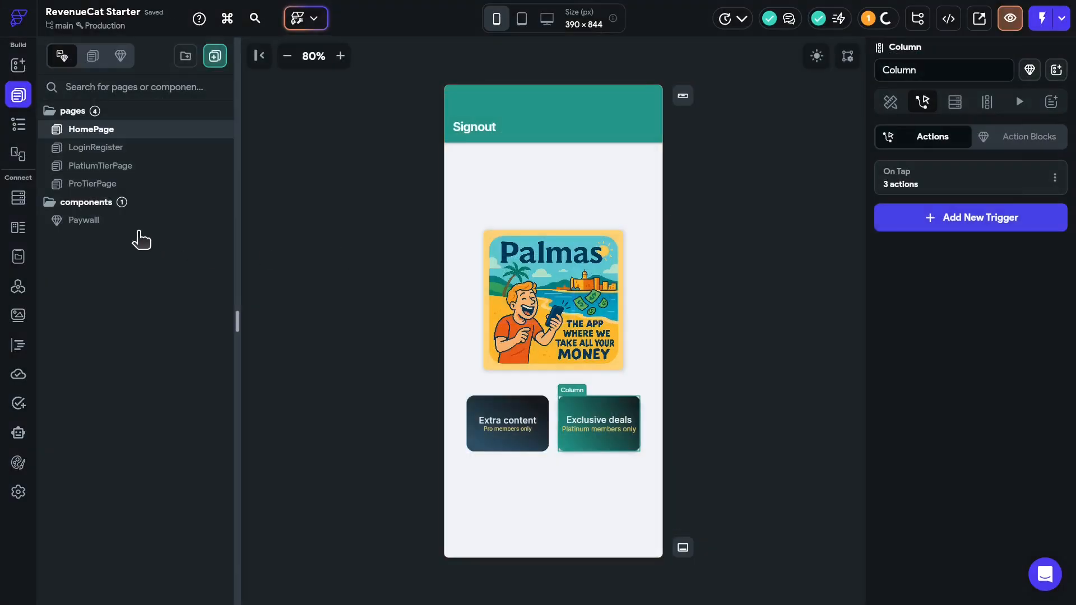
- Bind the Paywalll's Platinum title text to RevenueCat Current Offering with the Package by Identifier option
click(90, 224)
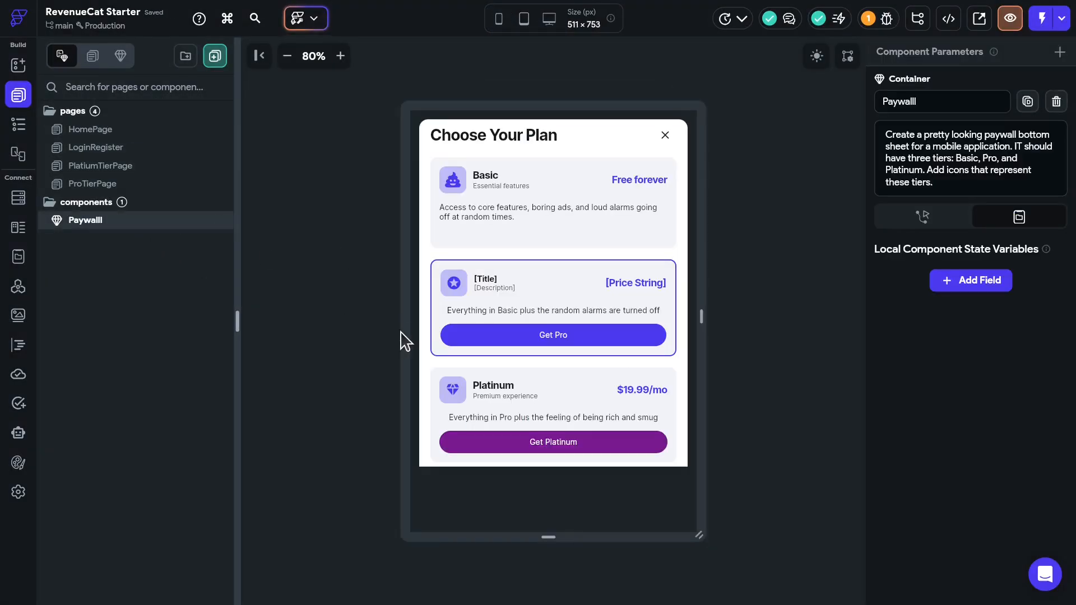
click(499, 385)
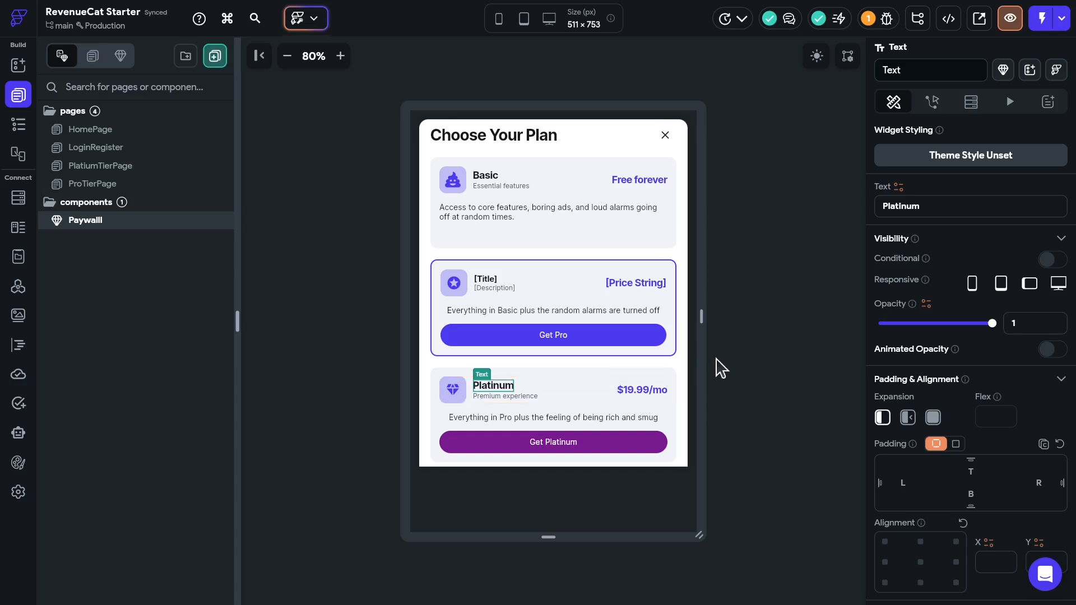
click(899, 186)
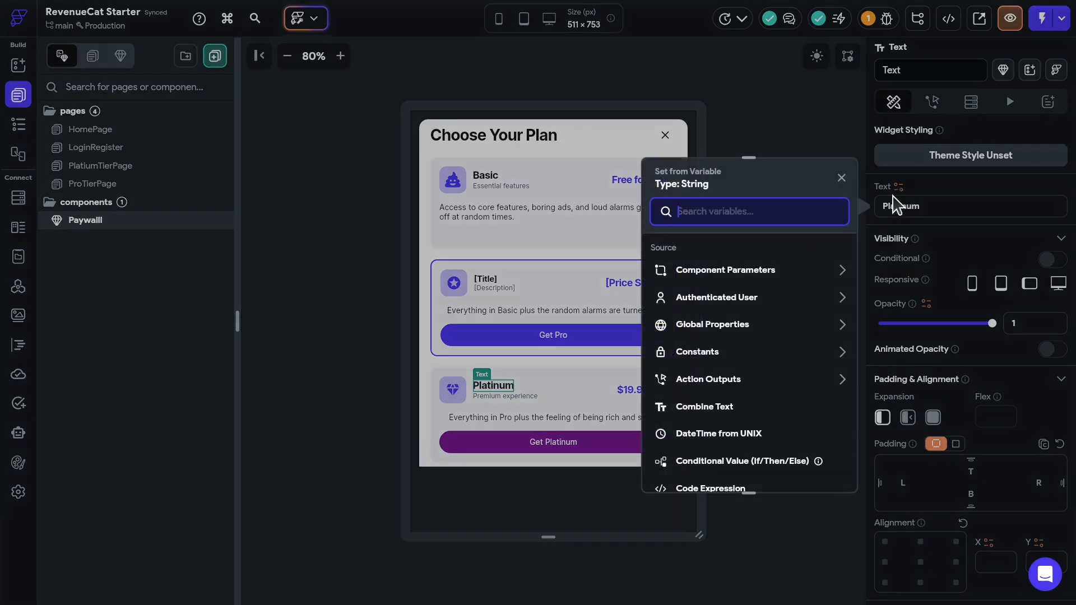
text(rev)
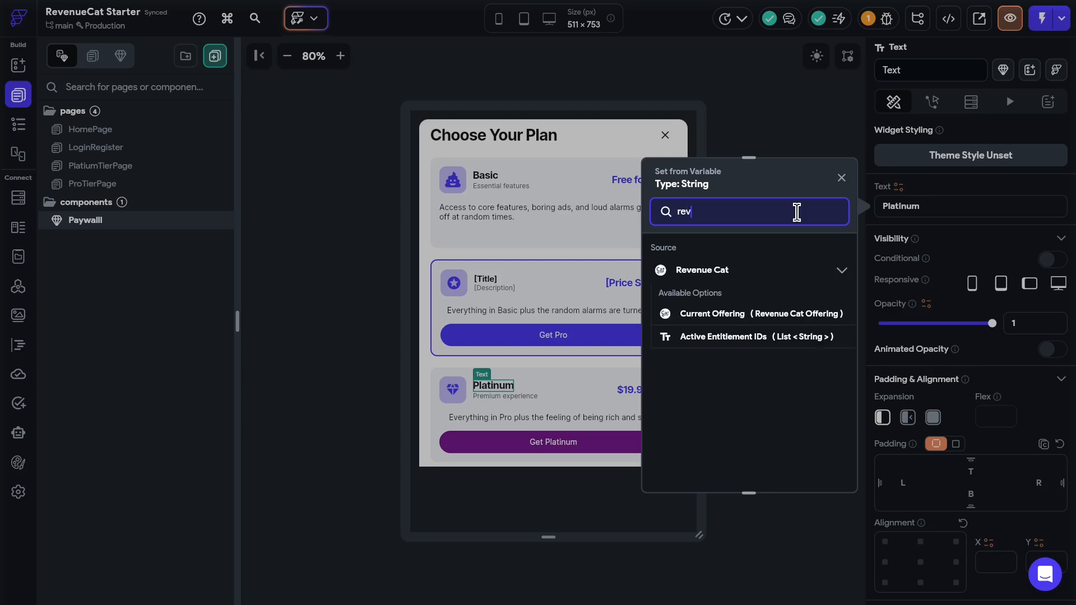
click(746, 315)
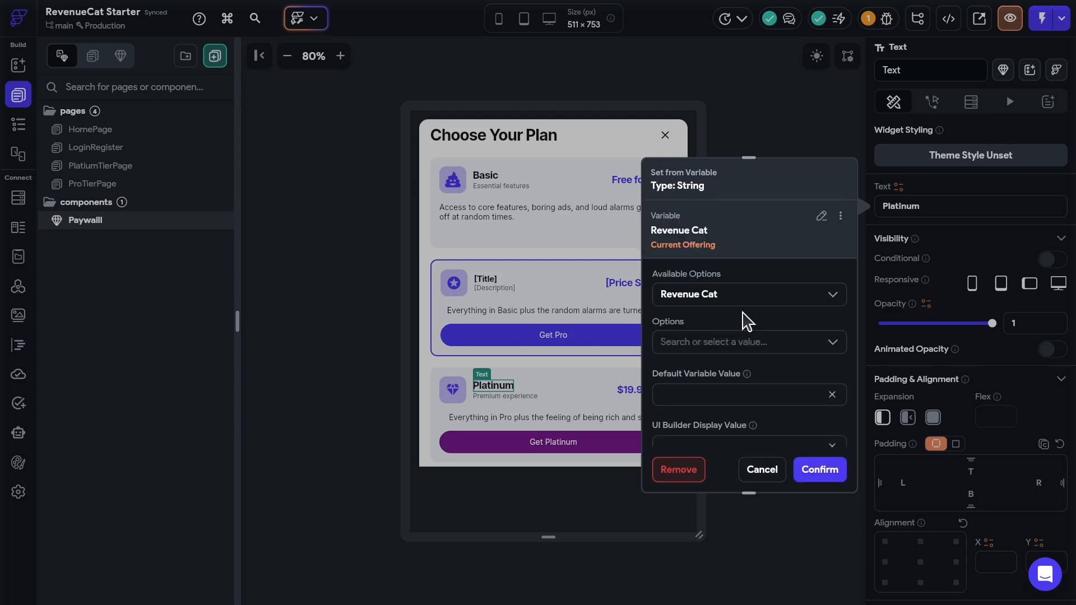
click(756, 343)
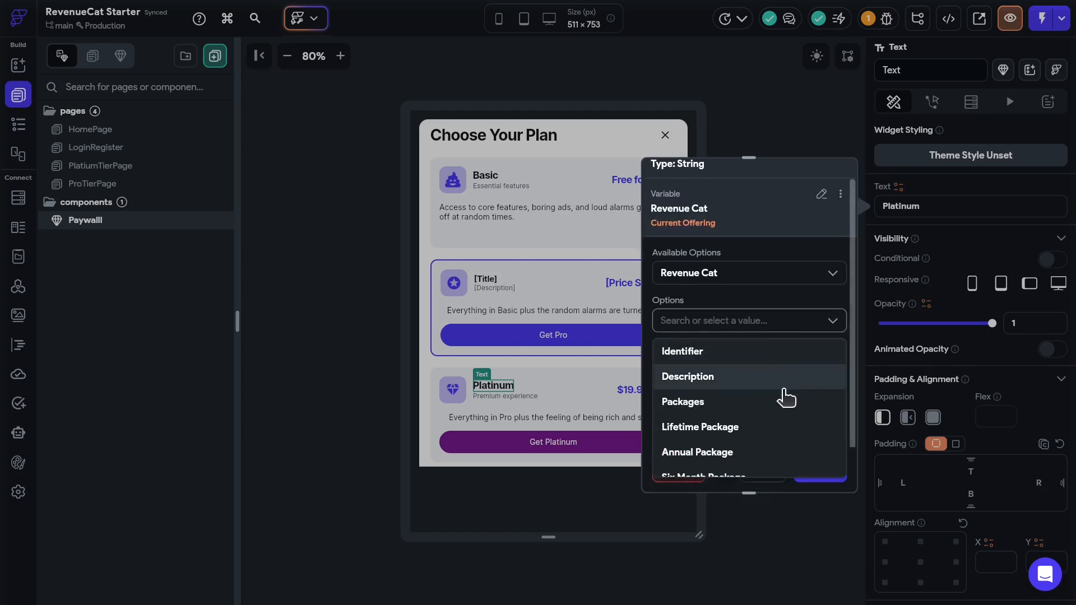
scroll(768, 404, down, 2)
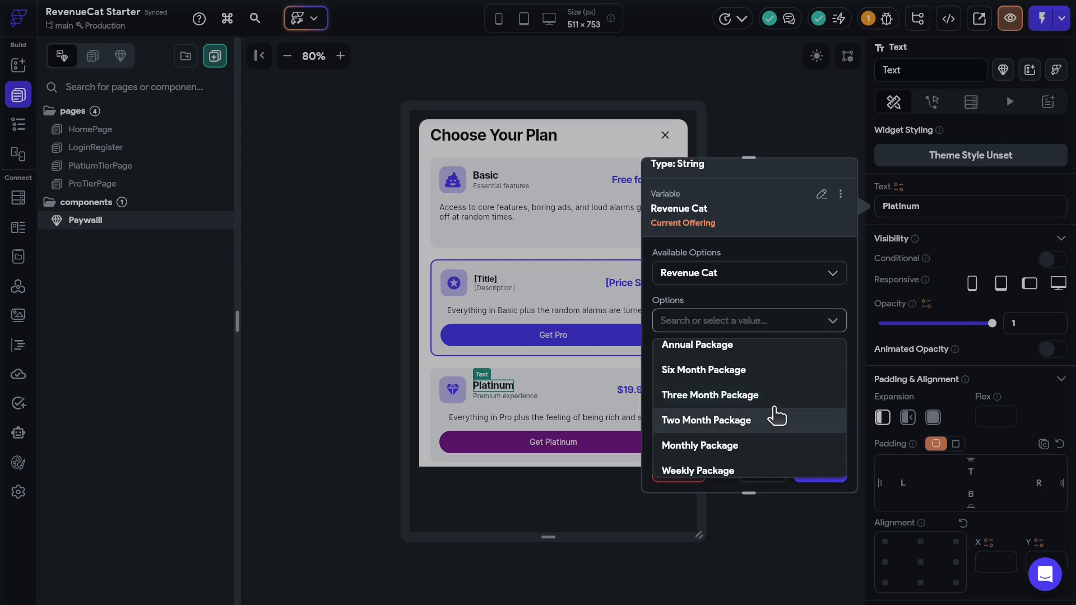
scroll(775, 416, down, 1)
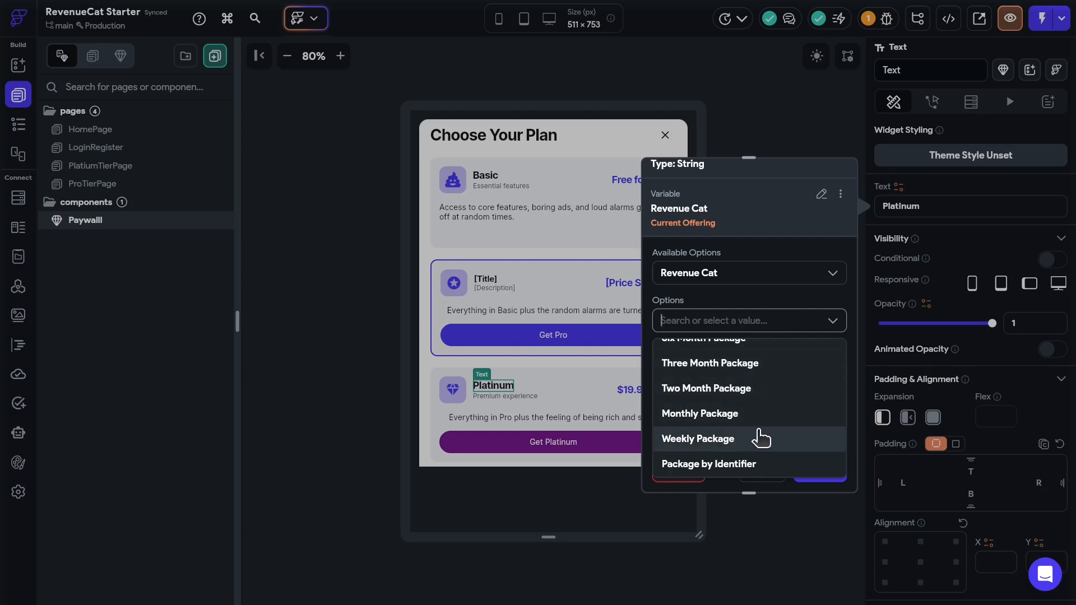
click(727, 465)
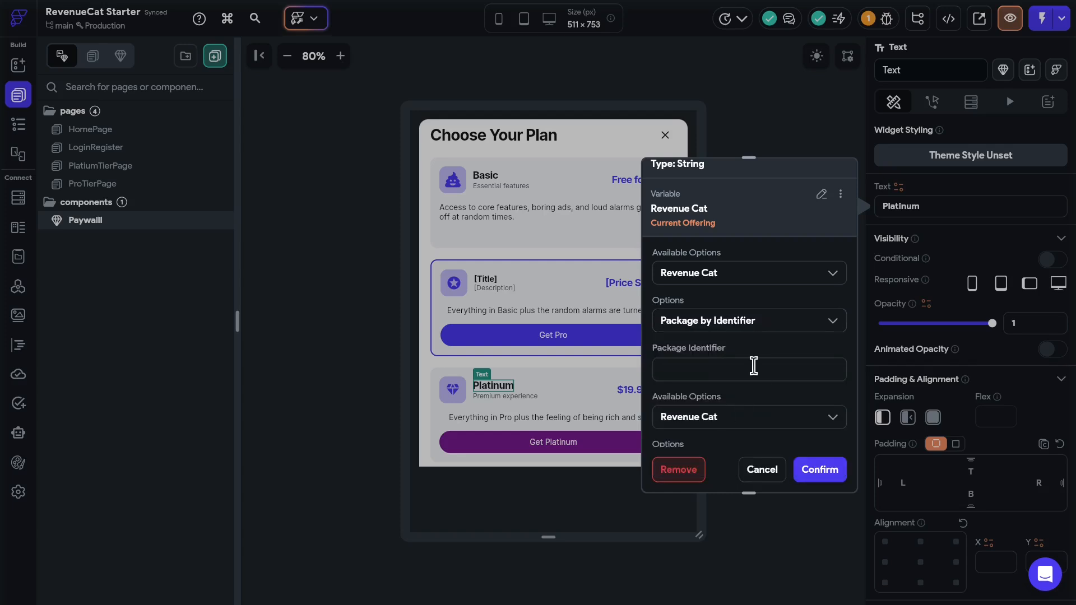
- Copy the platinum_tier_monthly package identifier from RevenueCat's Offerings page and return to FlutterFlow
key(alt+Tab)
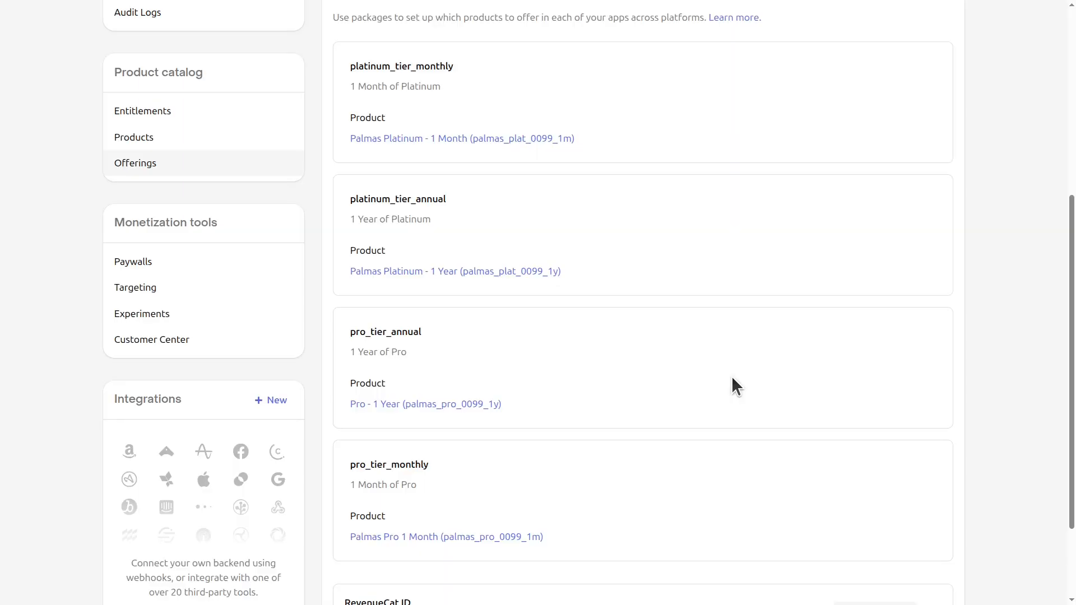
scroll(685, 364, up, 2)
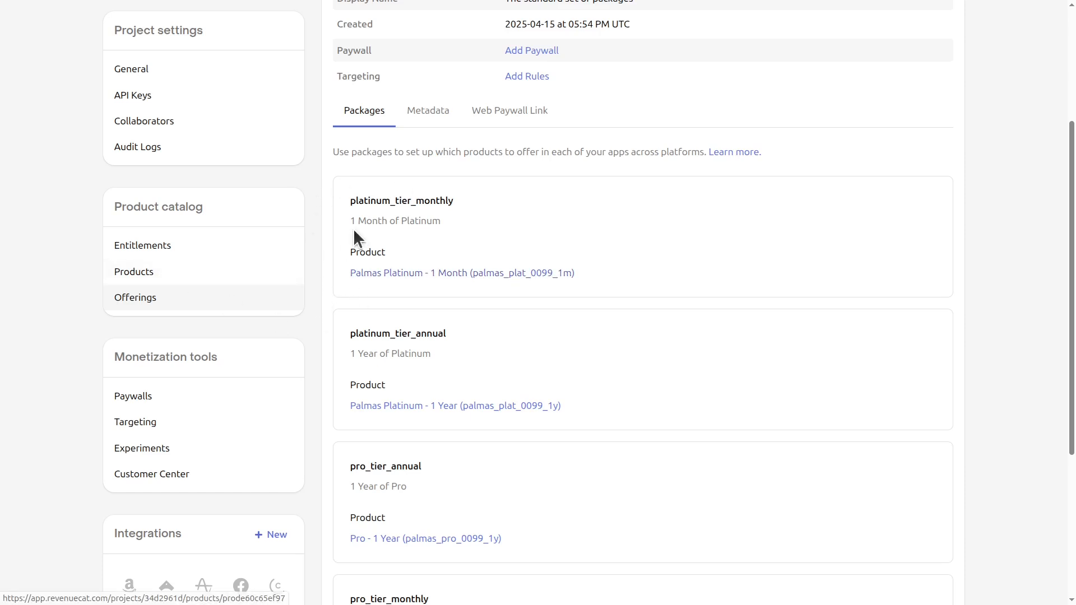
double_click(398, 201)
key(ctrl+c)
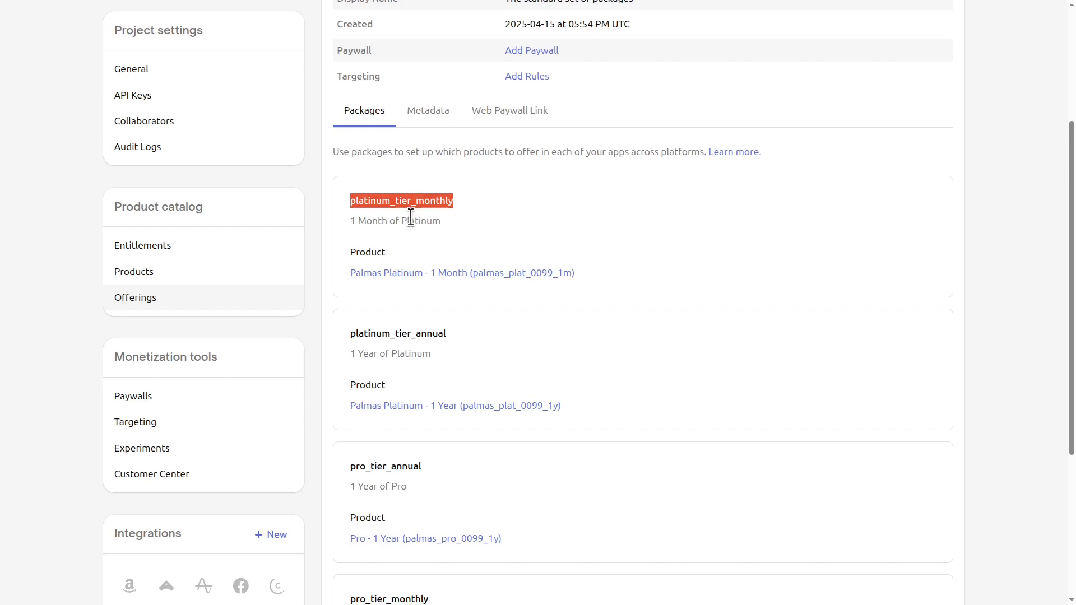
key(alt+Tab)
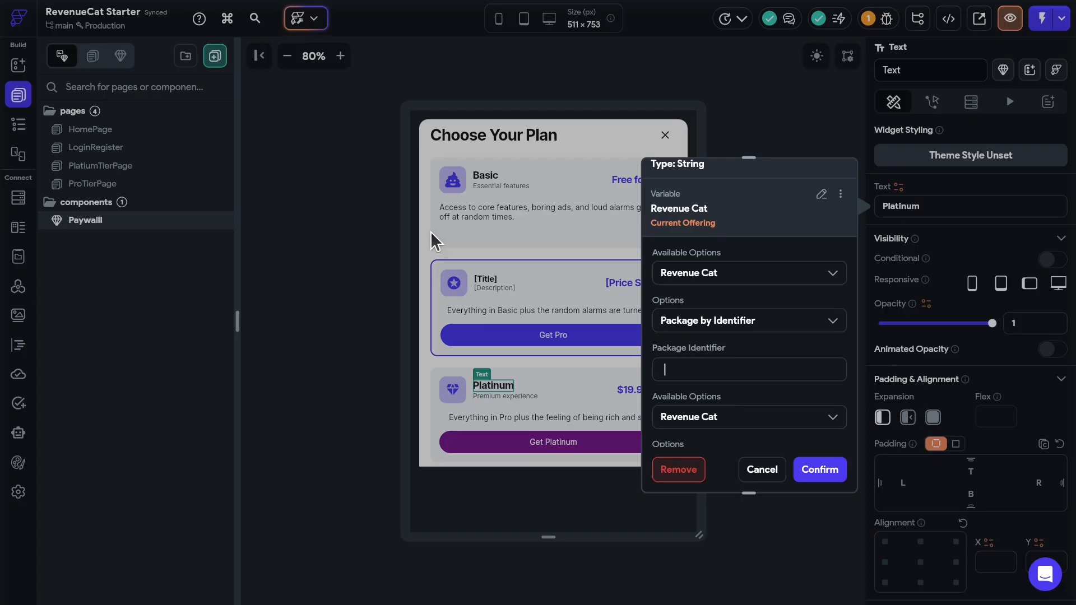
- Set the package identifier to platinum_tier_monthly and bind the Platinum title to the package Title
click(737, 372)
key(ctrl+v)
scroll(737, 376, down, 2)
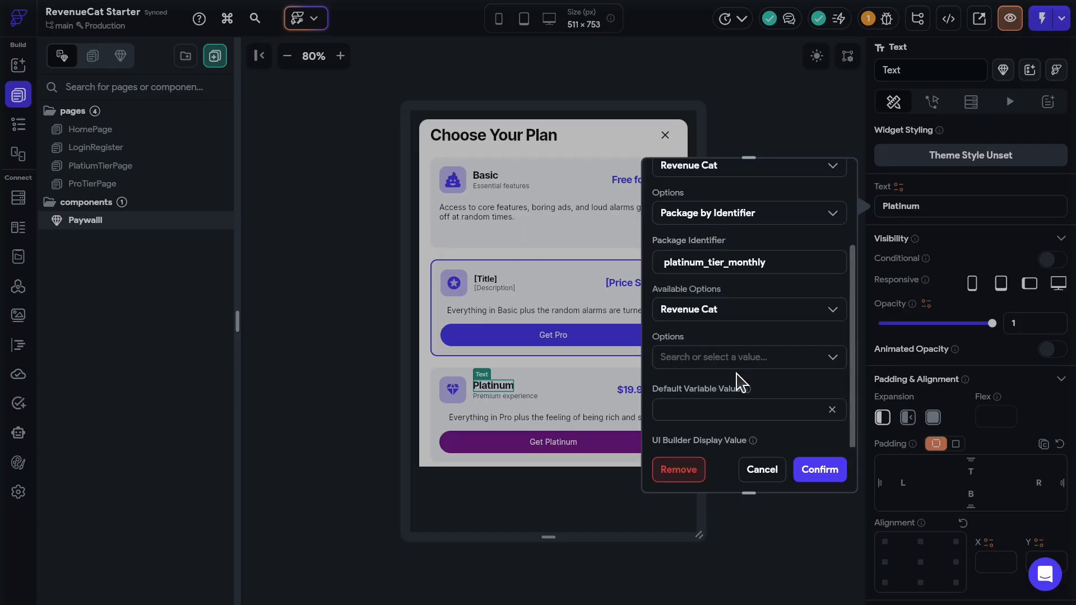
click(728, 307)
click(752, 296)
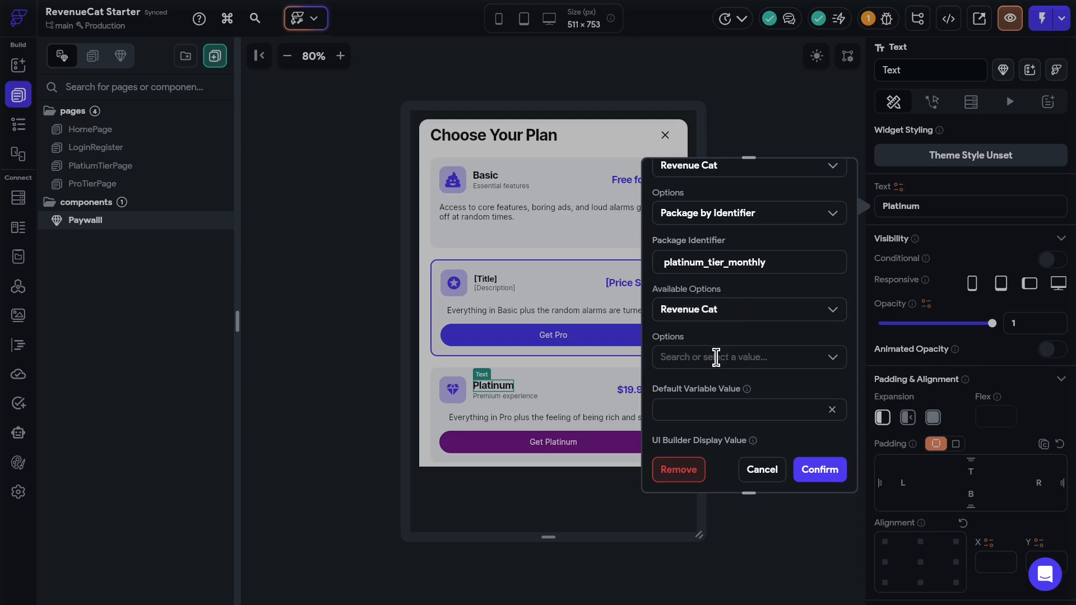
click(714, 357)
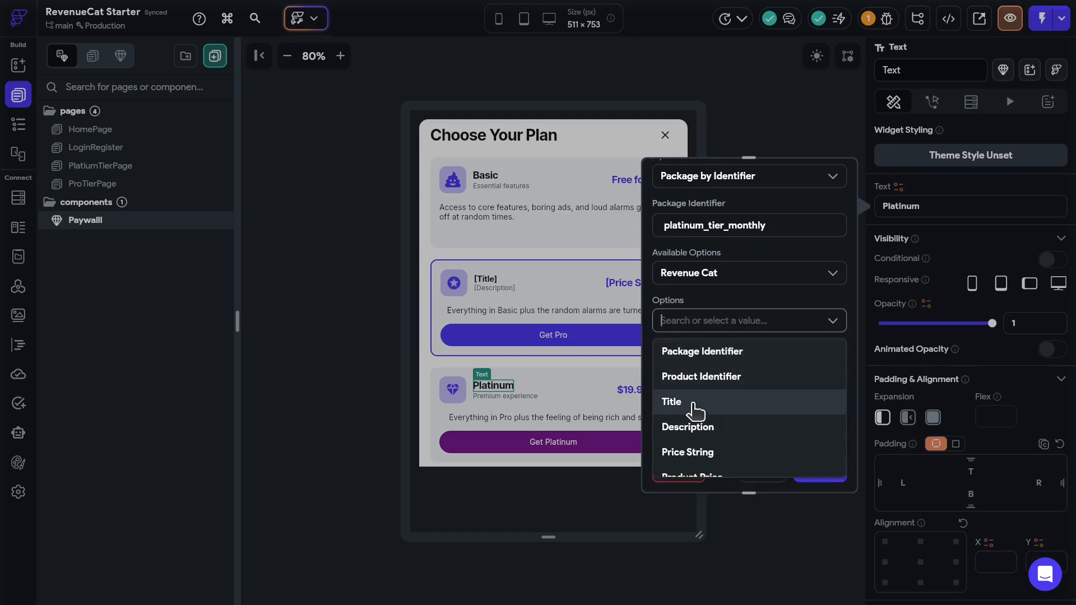
click(695, 402)
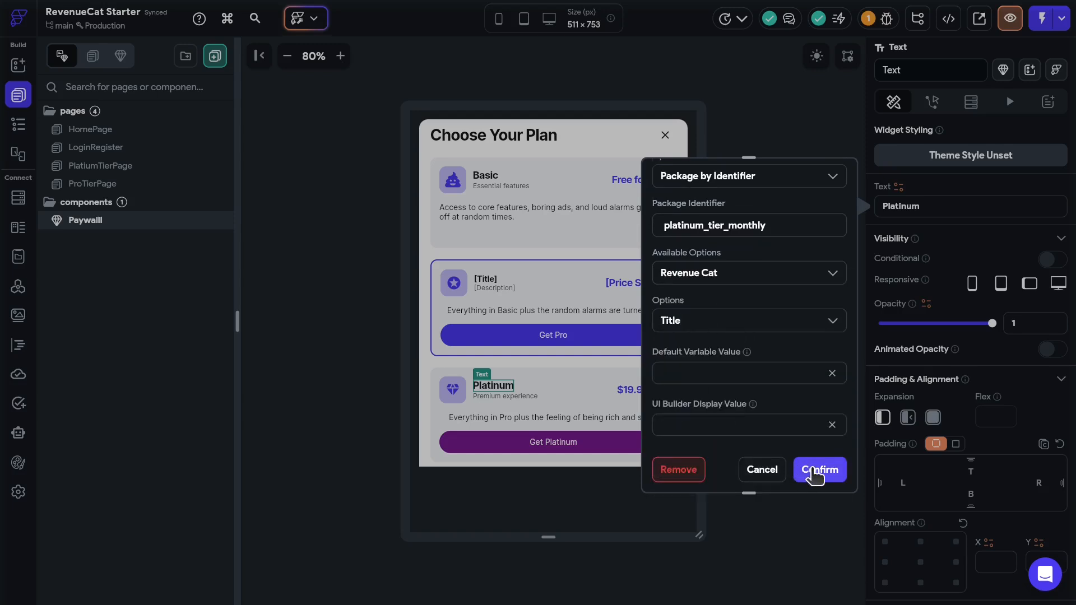
click(815, 471)
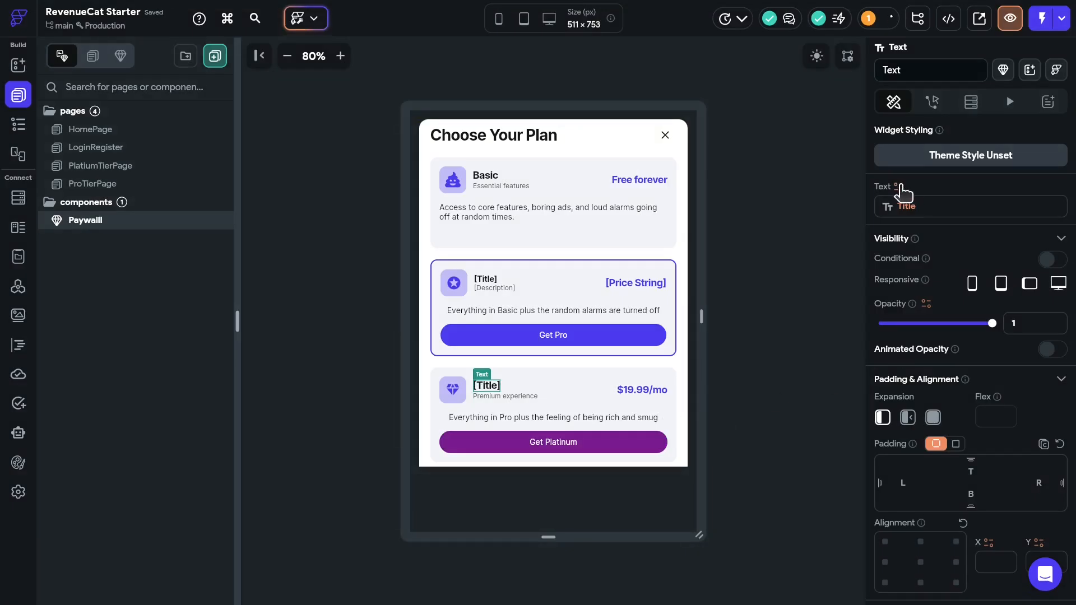
- Reuse the copied binding to bind the Platinum $19.99/mo price to the package's Price String
click(899, 189)
click(840, 217)
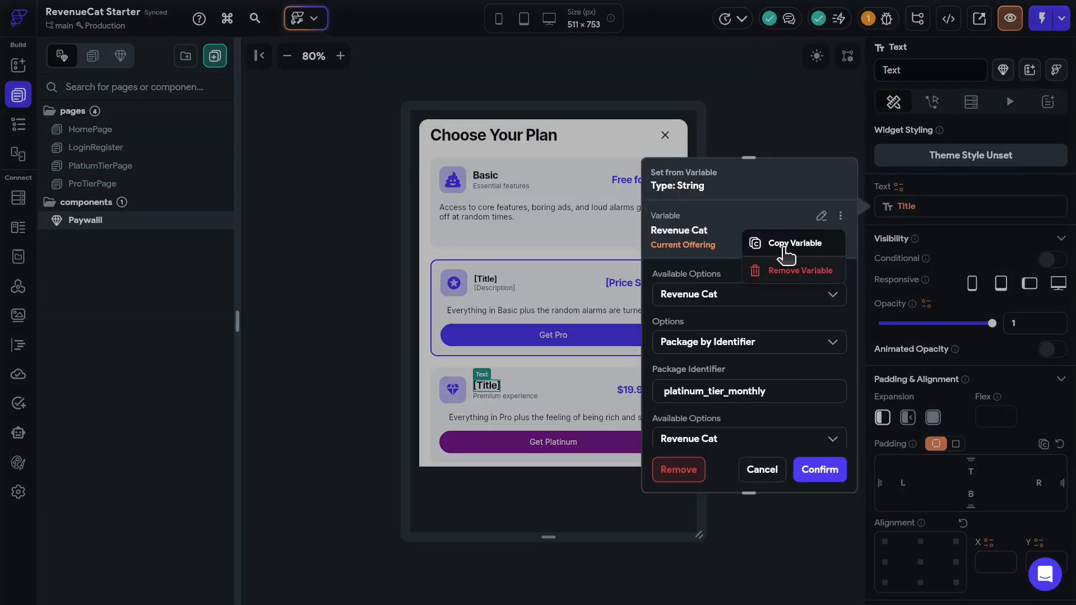
click(757, 248)
click(632, 288)
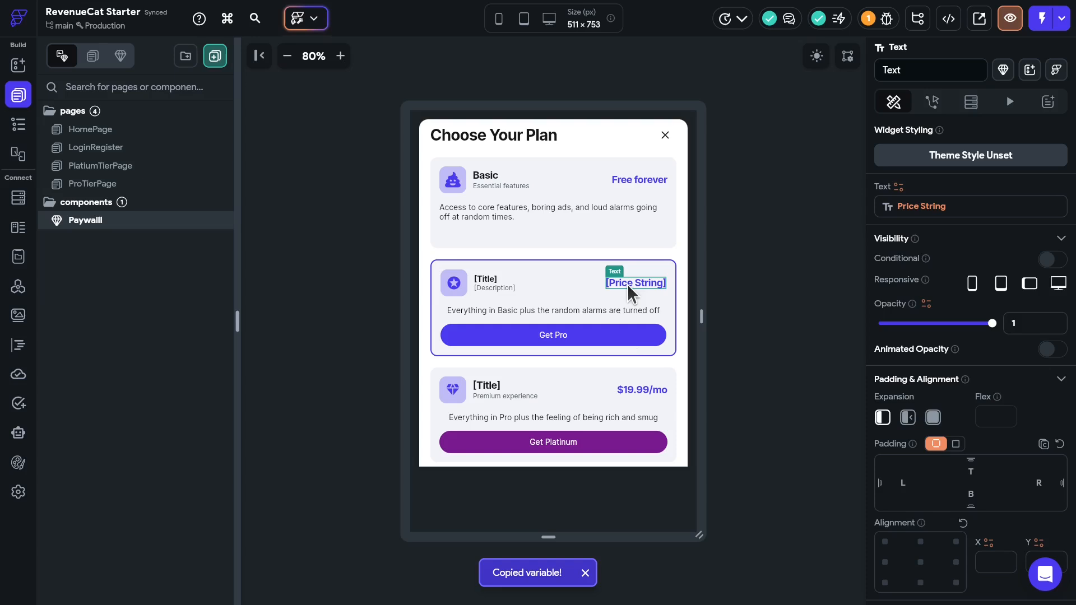
click(643, 396)
click(899, 188)
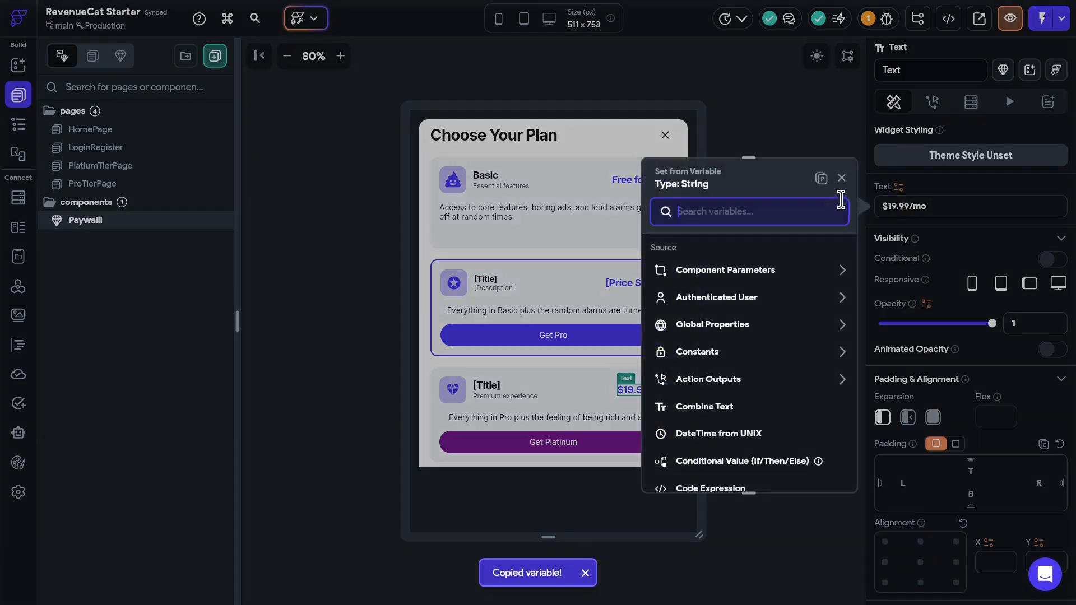
click(822, 178)
click(730, 375)
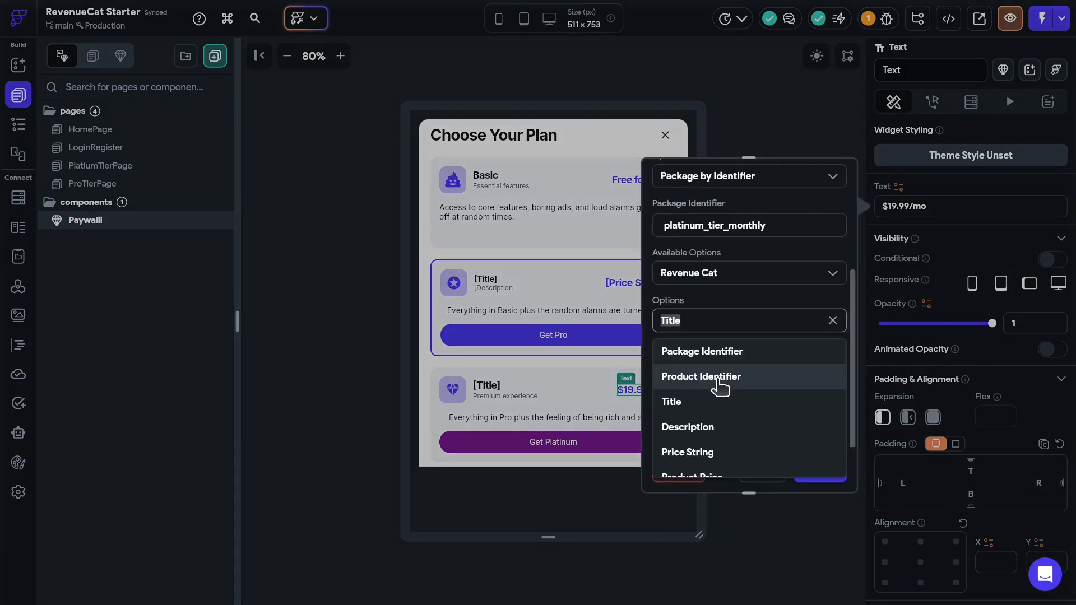
click(688, 439)
click(819, 480)
- Bind the Platinum 'Premium experience' subtitle to the package Description
click(485, 397)
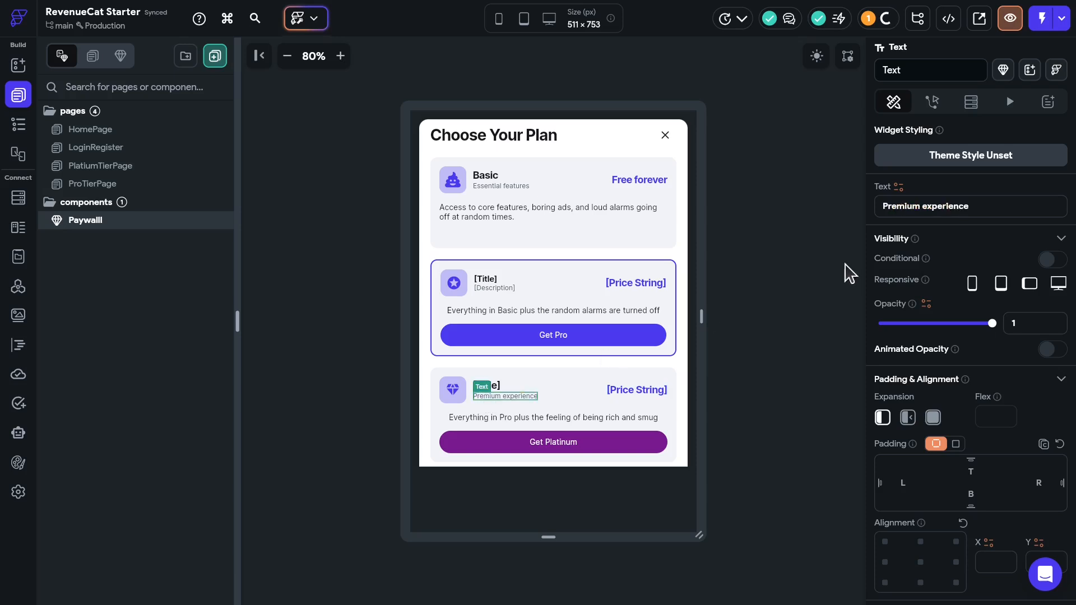
click(899, 188)
click(822, 178)
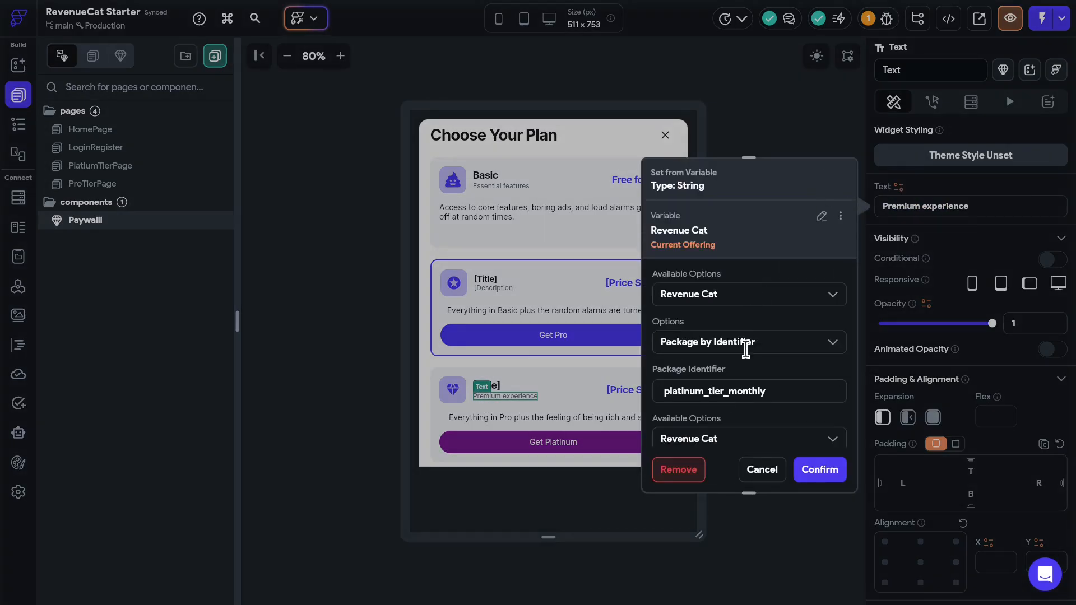
scroll(754, 392, down, 3)
click(694, 319)
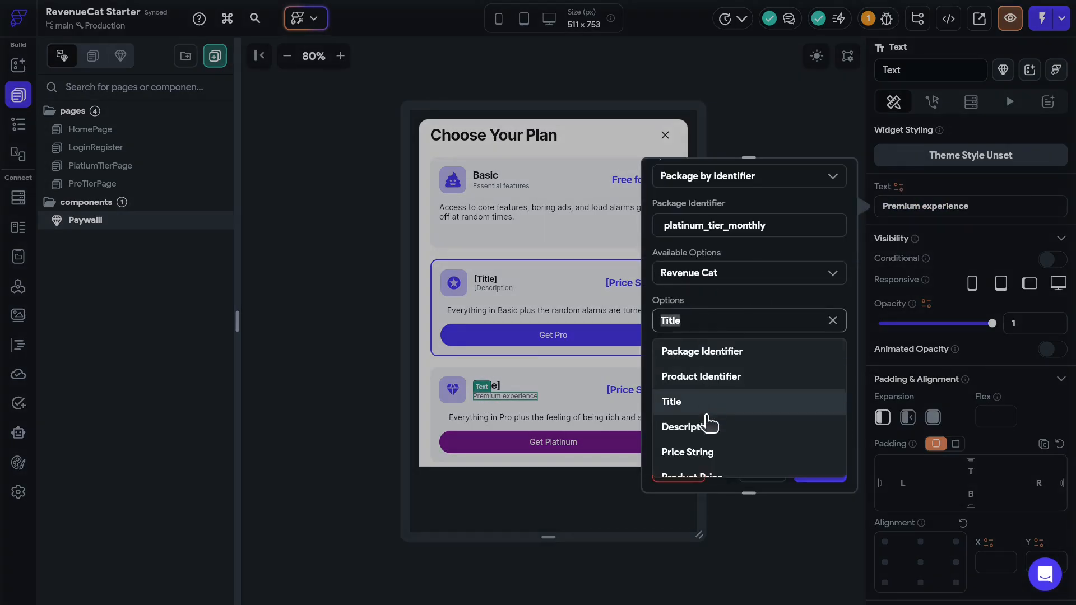
click(707, 425)
click(812, 469)
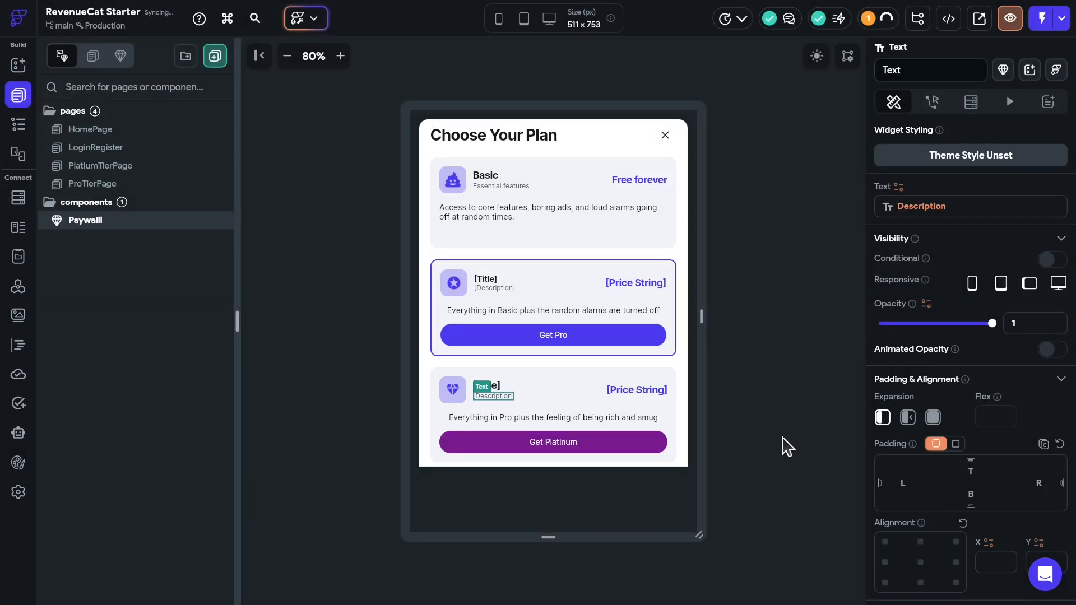
click(784, 445)
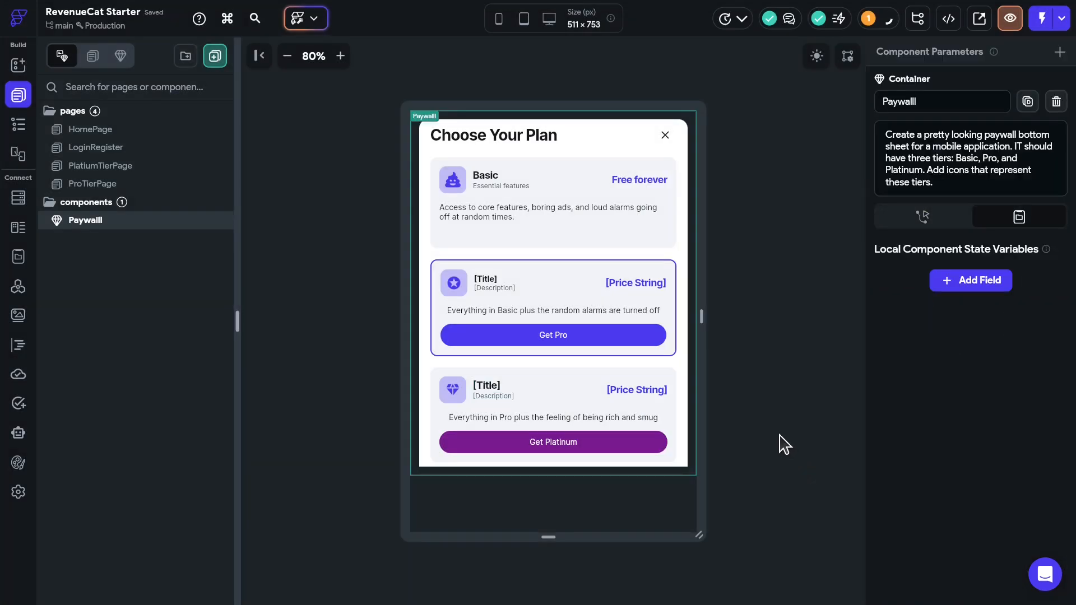
- Give the Get Platinum button a RevenueCat Purchase tap action, found by searching 'reve'
click(624, 450)
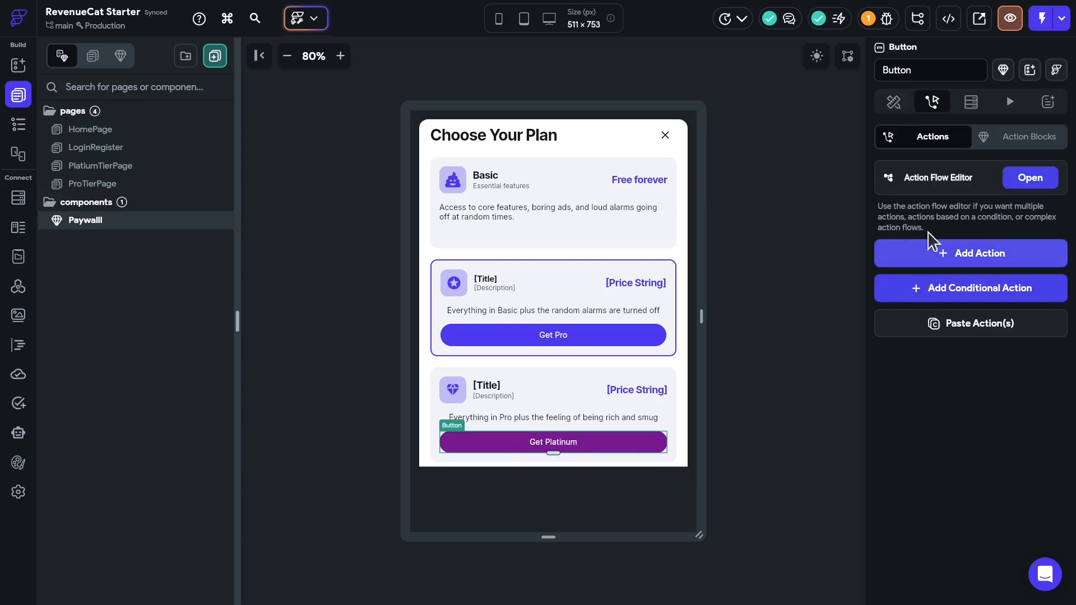
click(973, 261)
click(1029, 178)
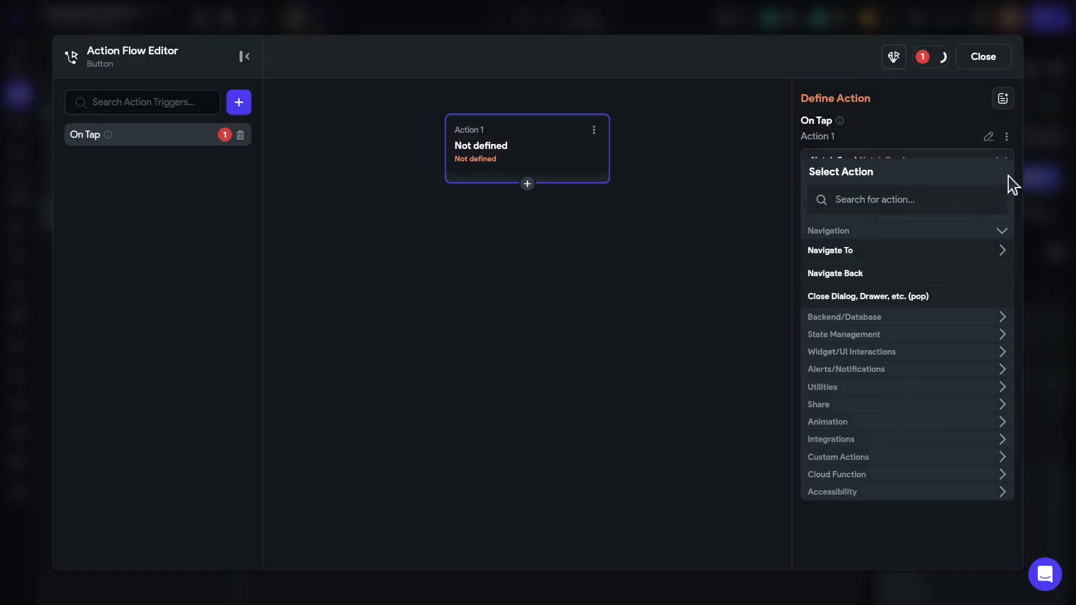
click(862, 201)
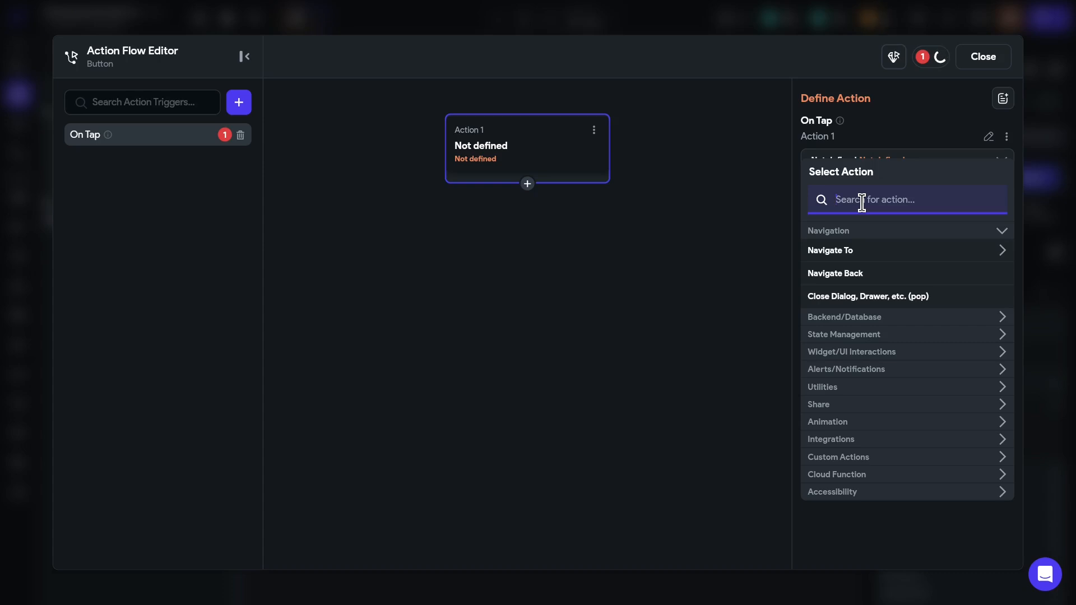
text(reve)
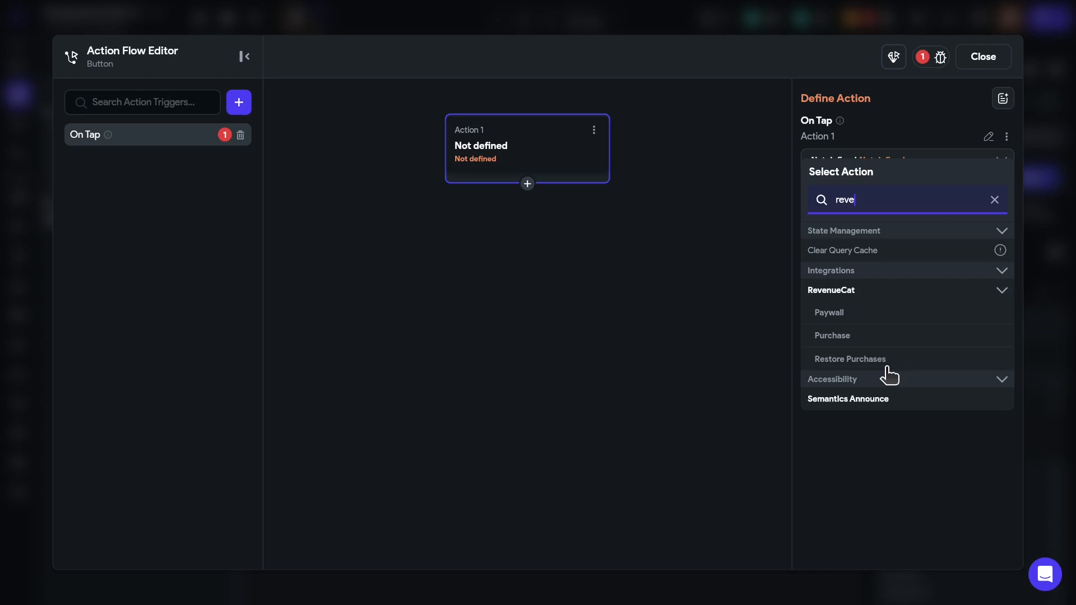
click(831, 337)
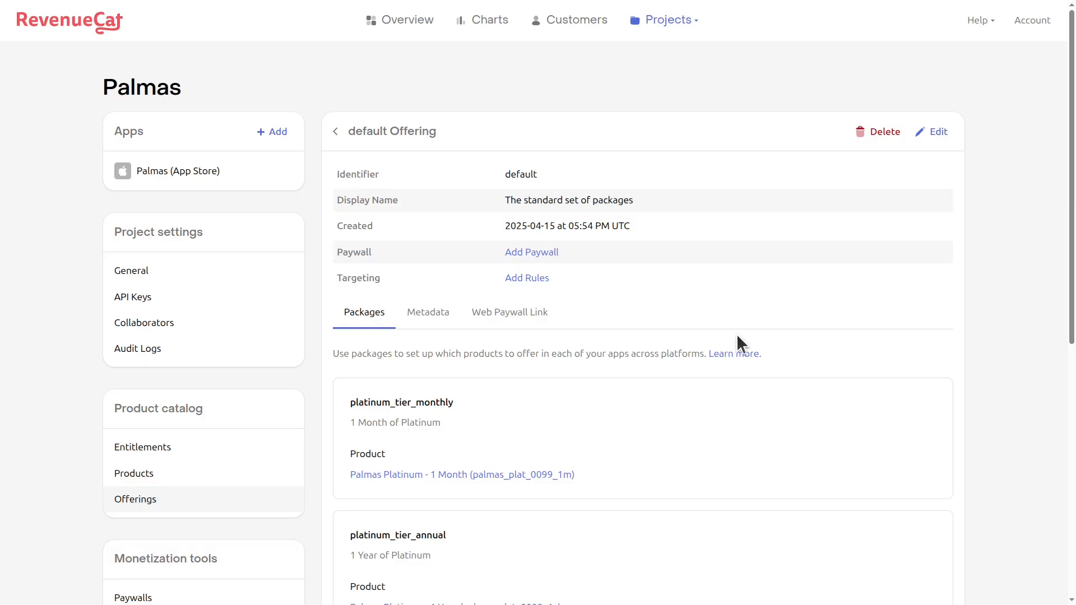
- Scroll the default offering's Packages tab in RevenueCat to read the package identifiers
scroll(633, 419, down, 1)
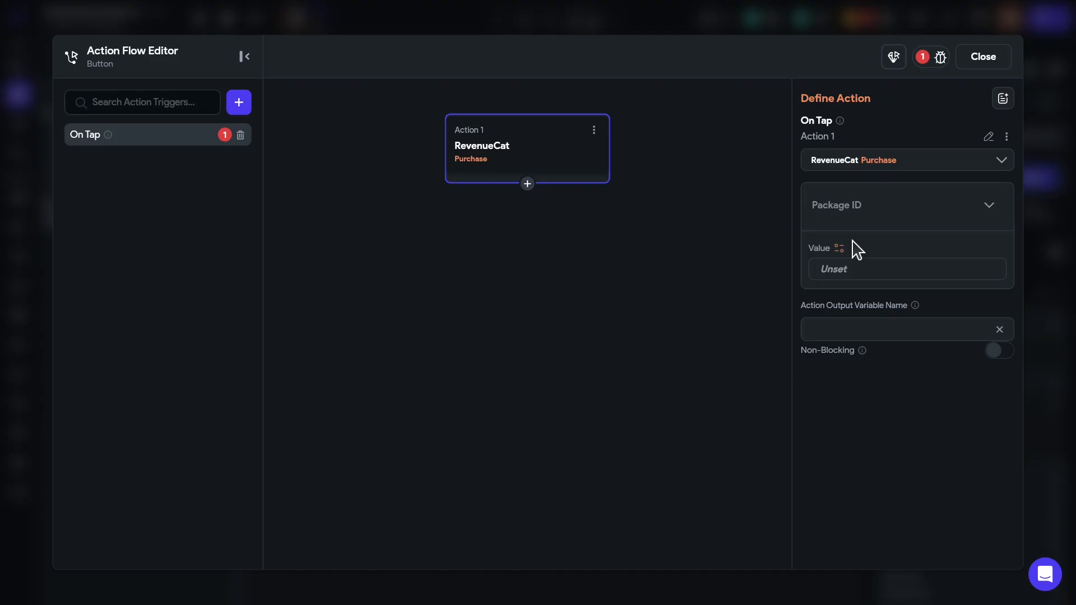
- Set the purchase Package ID to platinum_tier_monthly and name its output didPurchasePlat
click(846, 269)
key(ctrl+v)
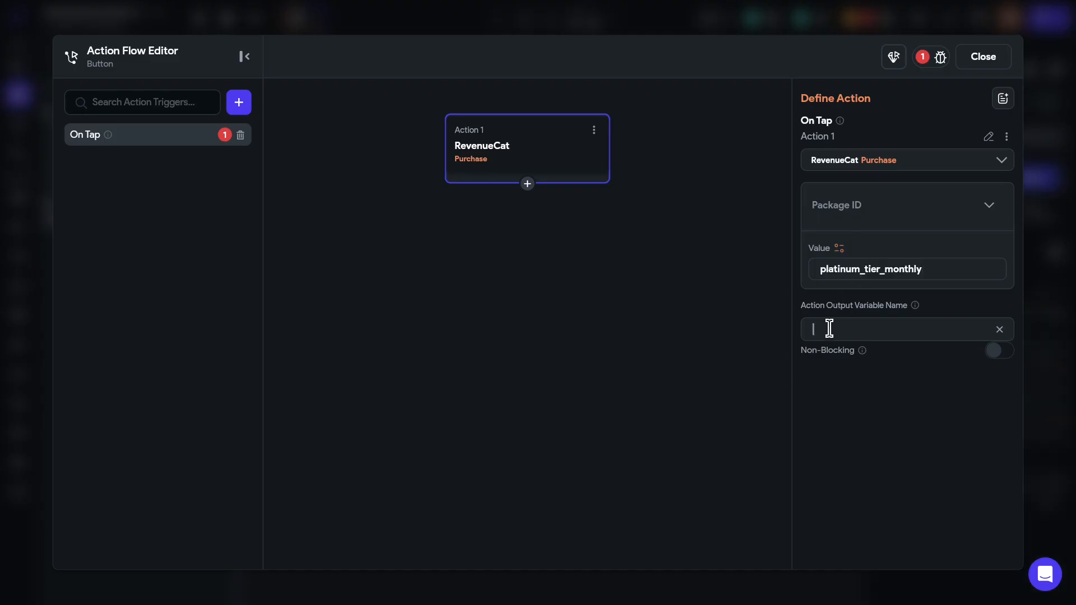
click(830, 328)
text(did)
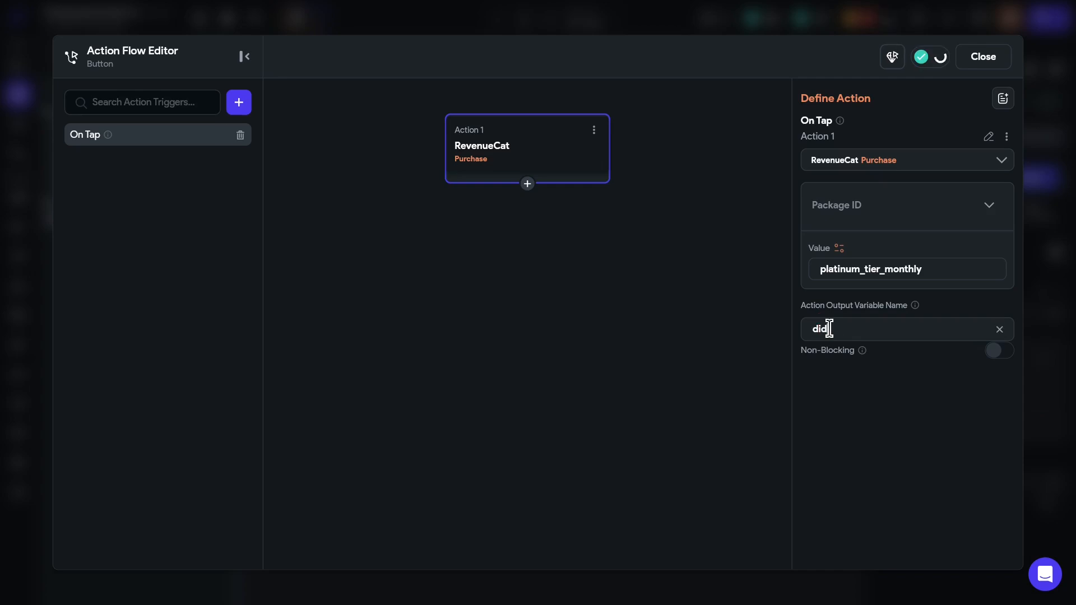
text(PurchasePlat)
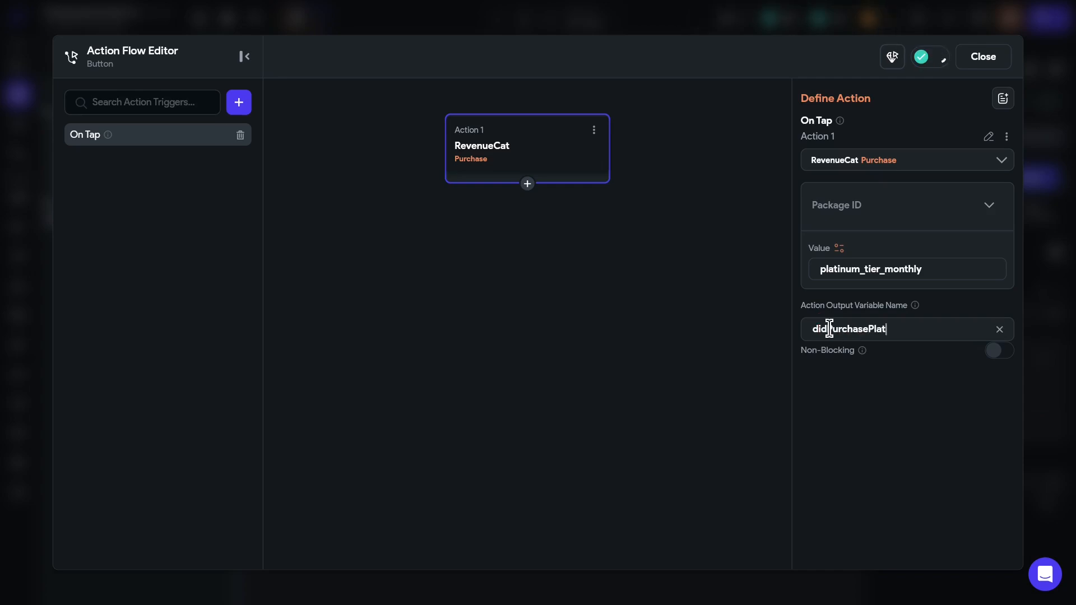
- Add a conditional after the purchase that checks the didPurchasePlat action output
click(527, 185)
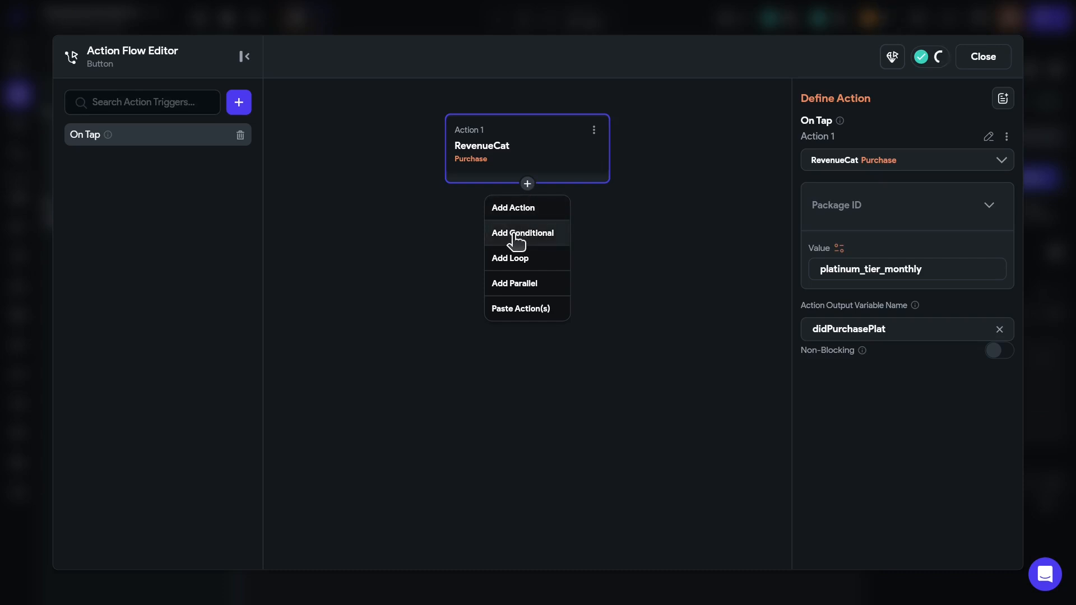
click(516, 241)
scroll(673, 343, down, 3)
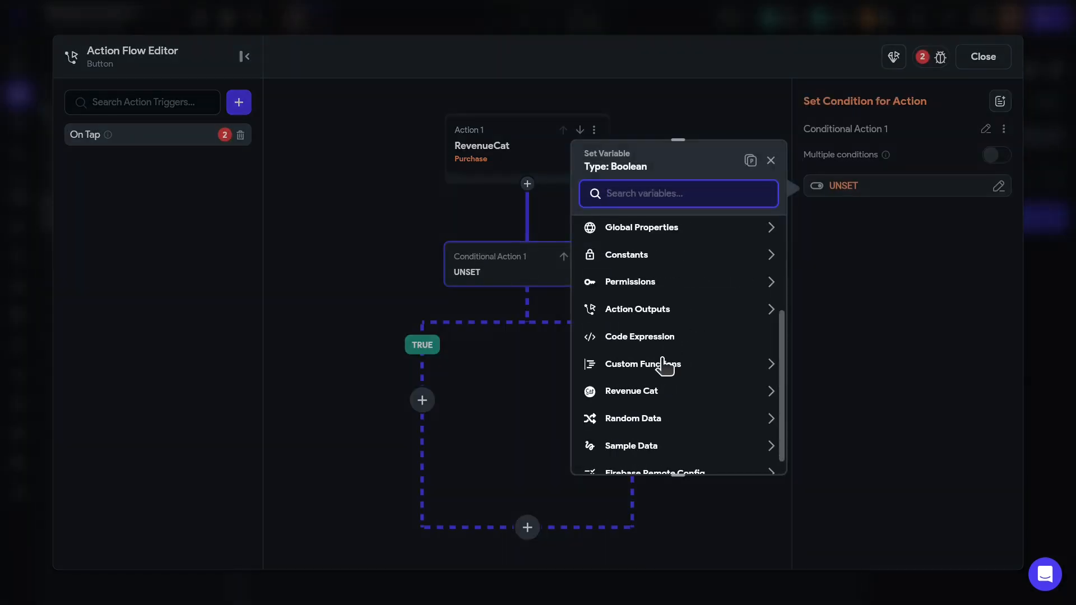
click(651, 311)
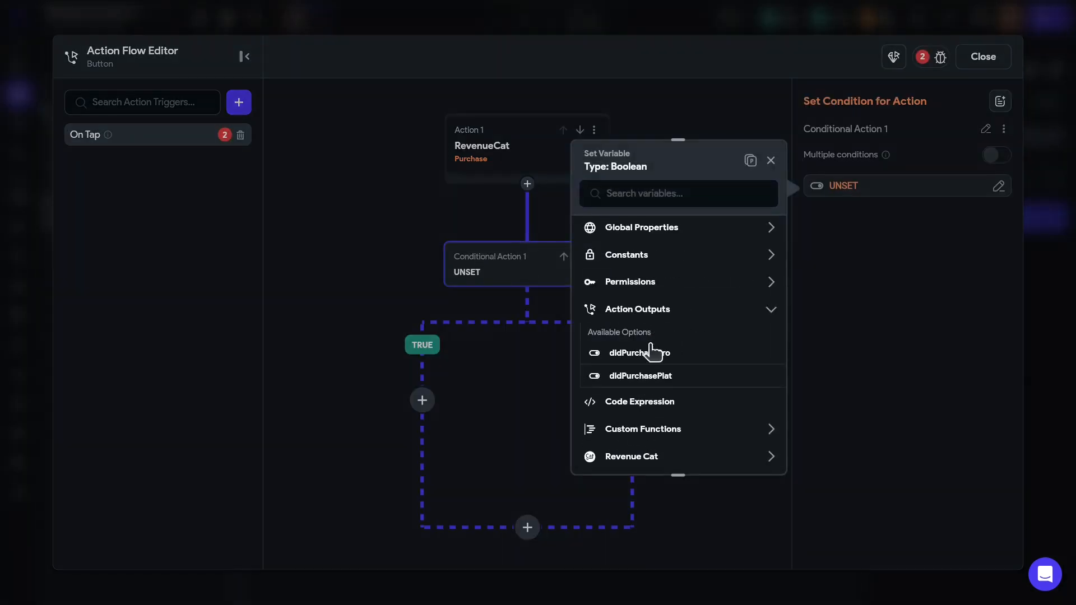
click(639, 379)
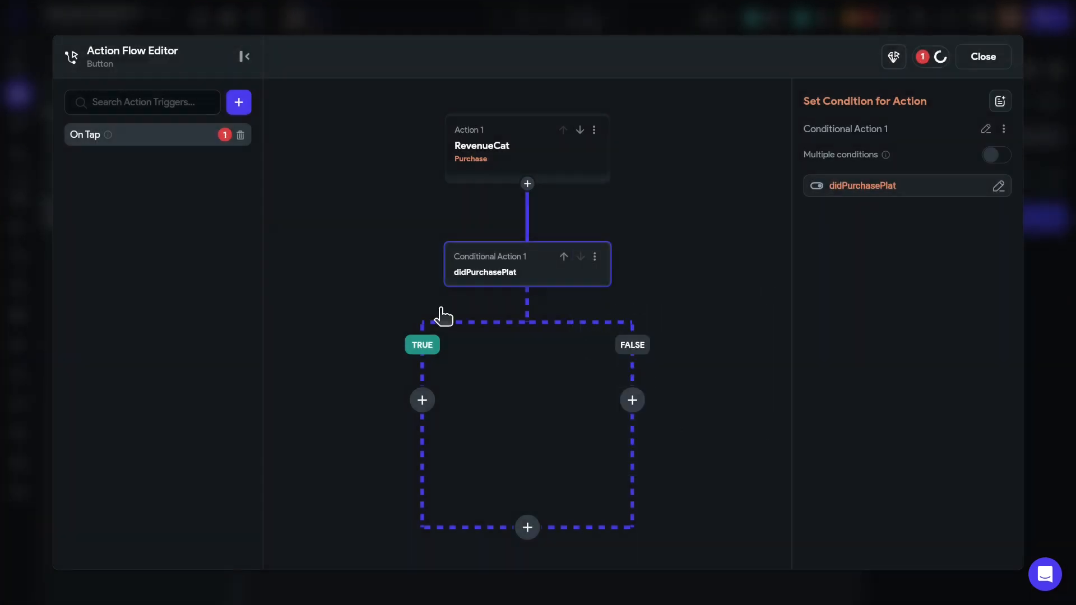
- On the TRUE branch, show an informational alert saying 'Purchase was successful!'
click(422, 401)
click(406, 432)
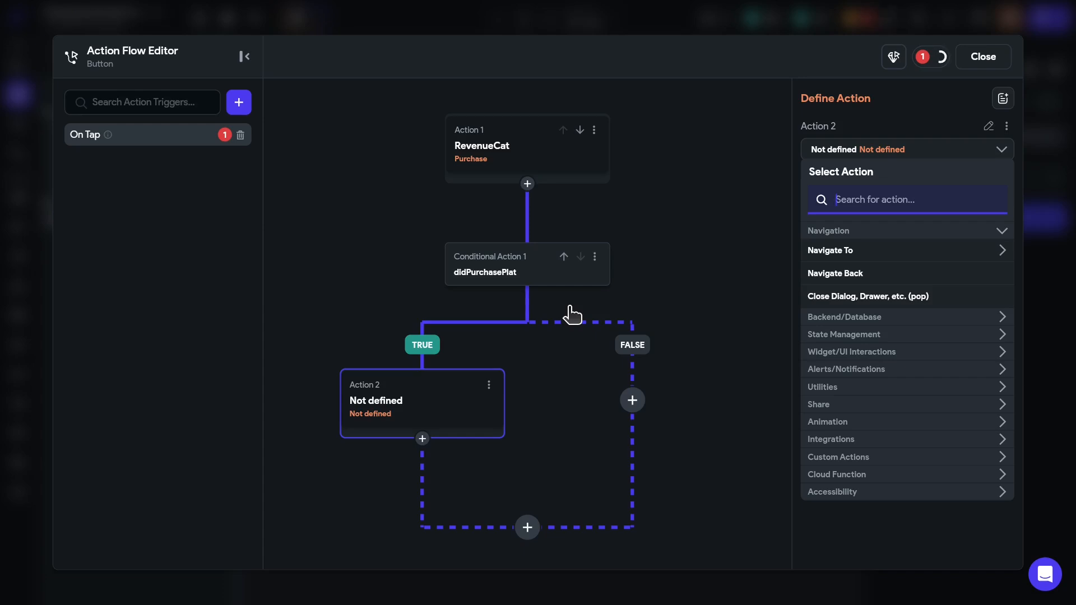
text(alert)
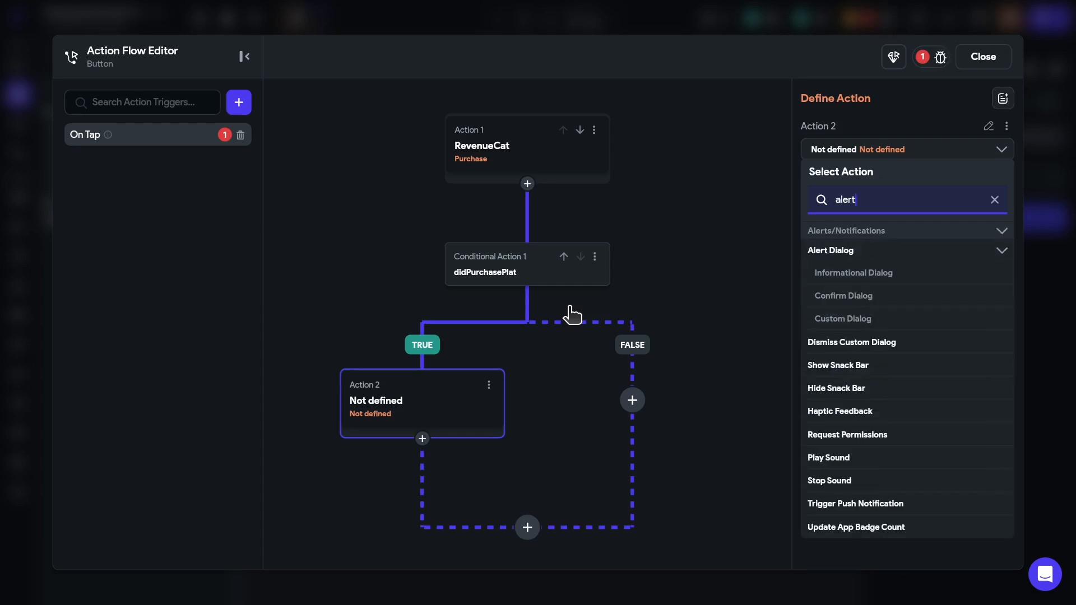
click(866, 273)
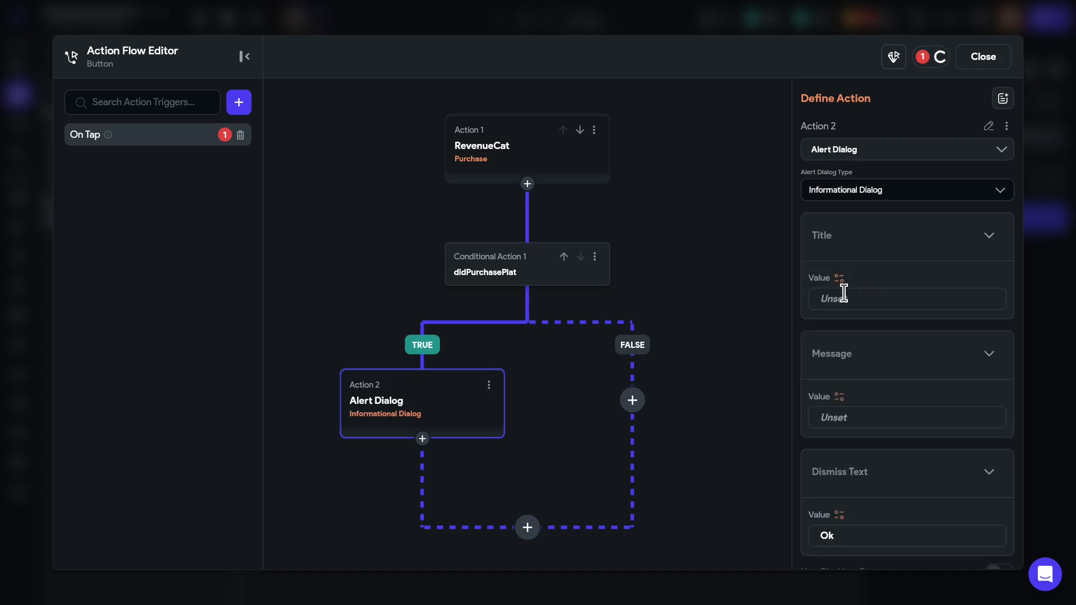
text(Purchase was successful!)
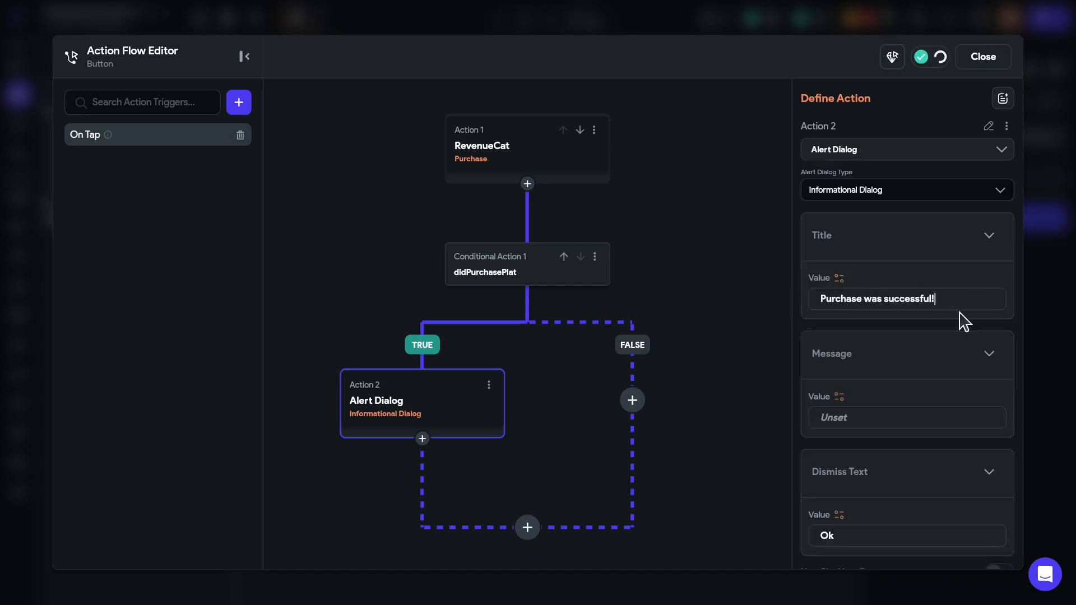
click(836, 417)
text(Your purchase was good!)
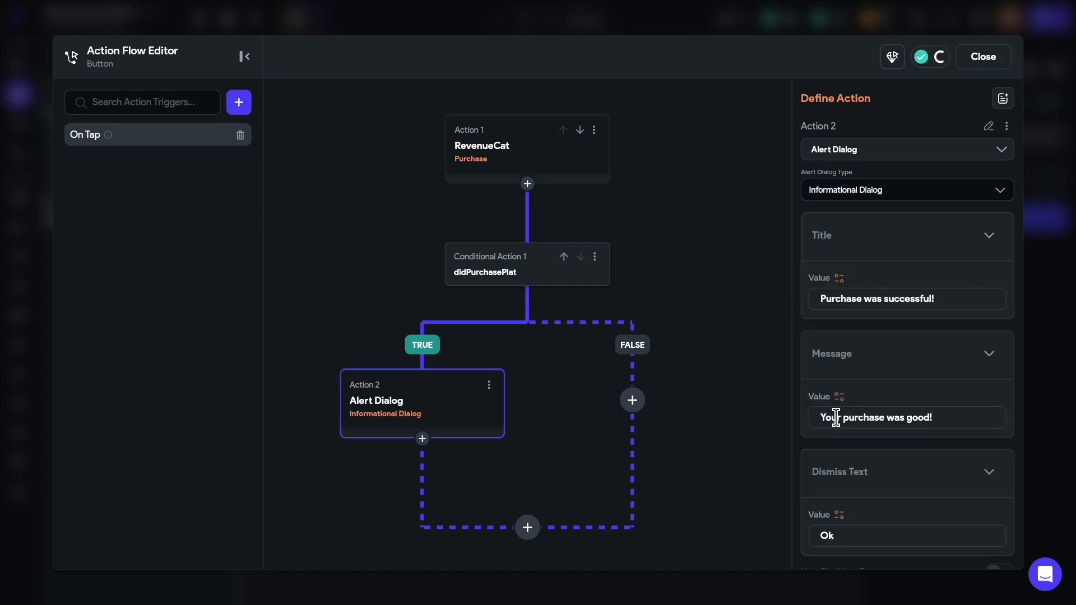
- On the FALSE branch, show a 'Purchase cancelled' snack bar, then return to the HomePage
click(633, 400)
click(619, 430)
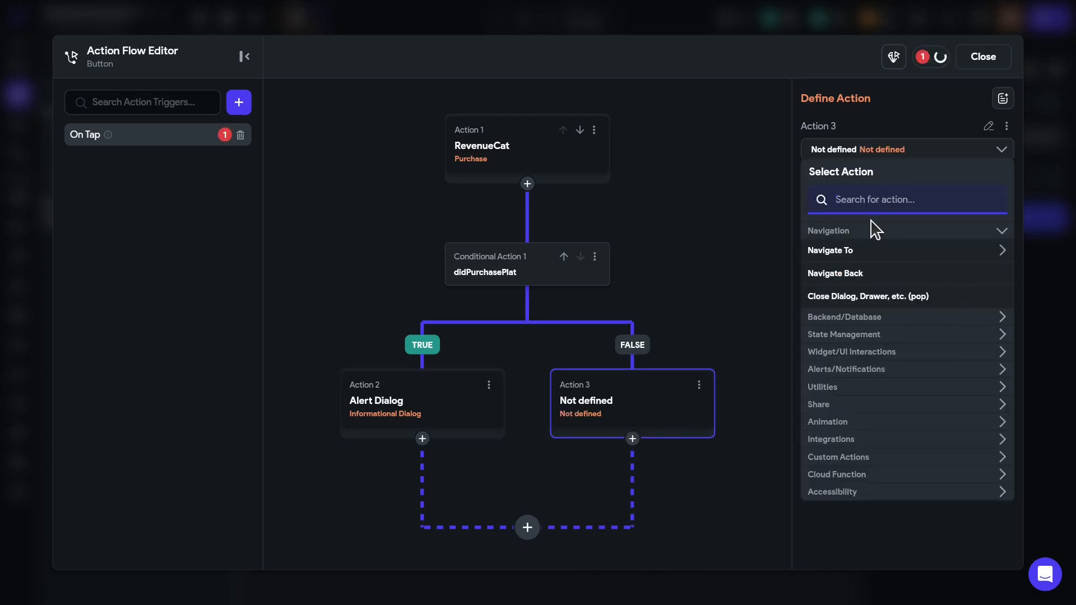
text(snac)
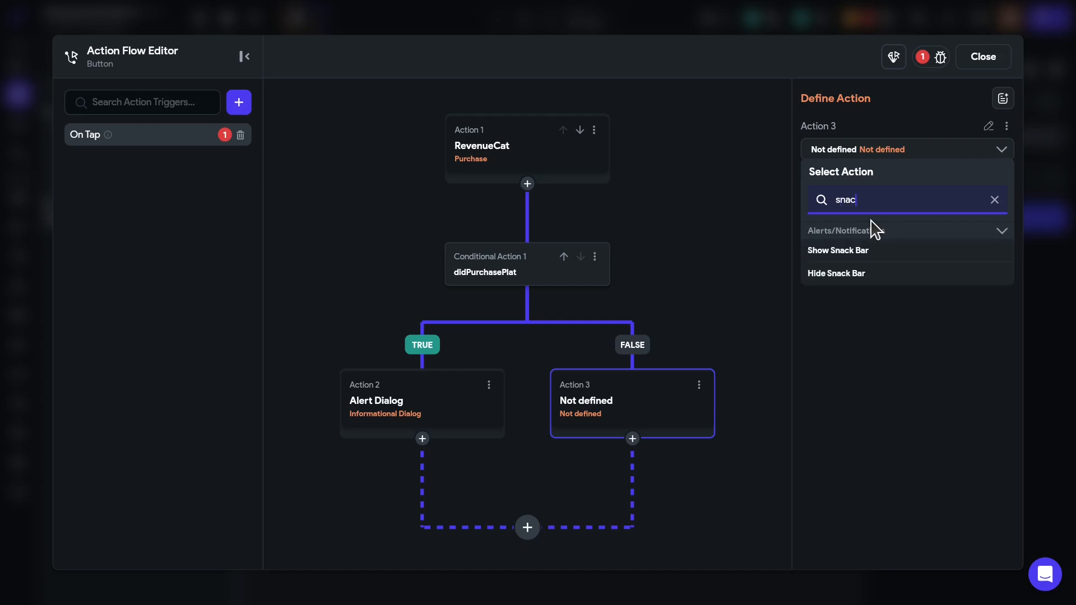
click(847, 255)
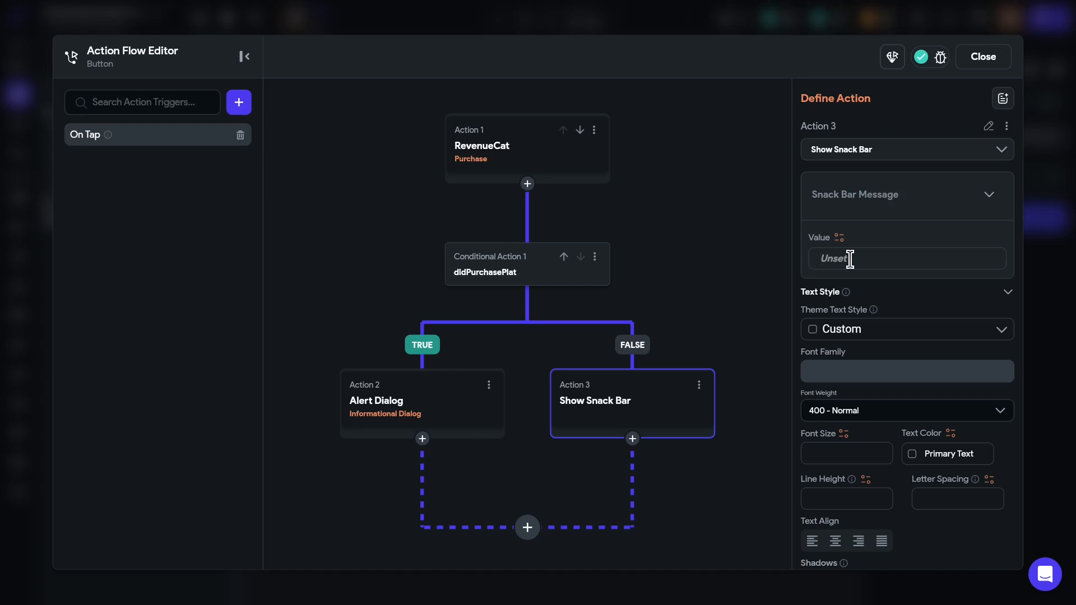
text(Purchase cancelled)
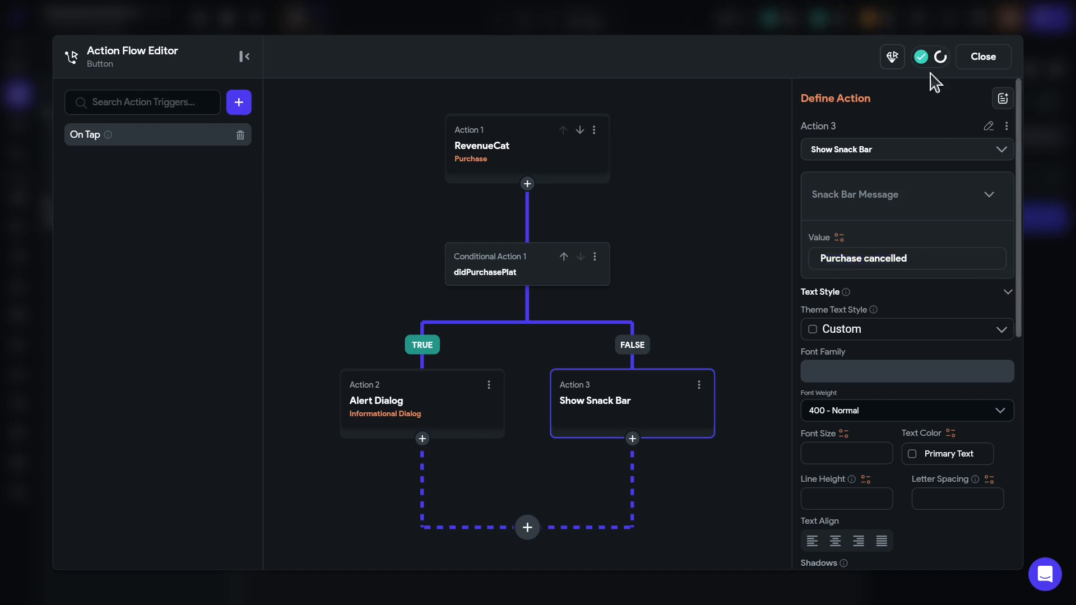
click(972, 57)
click(806, 290)
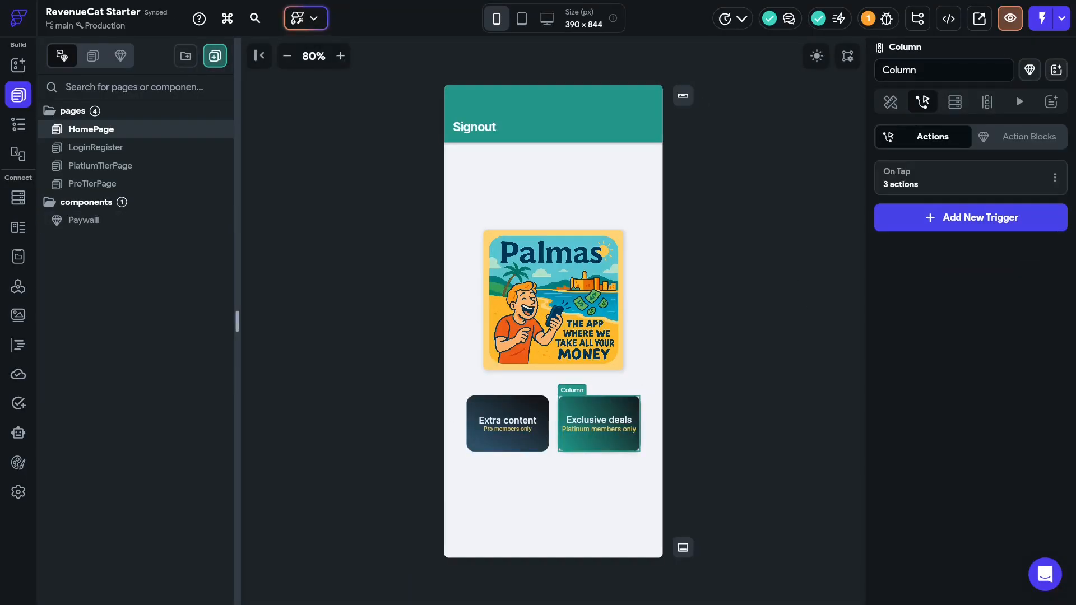